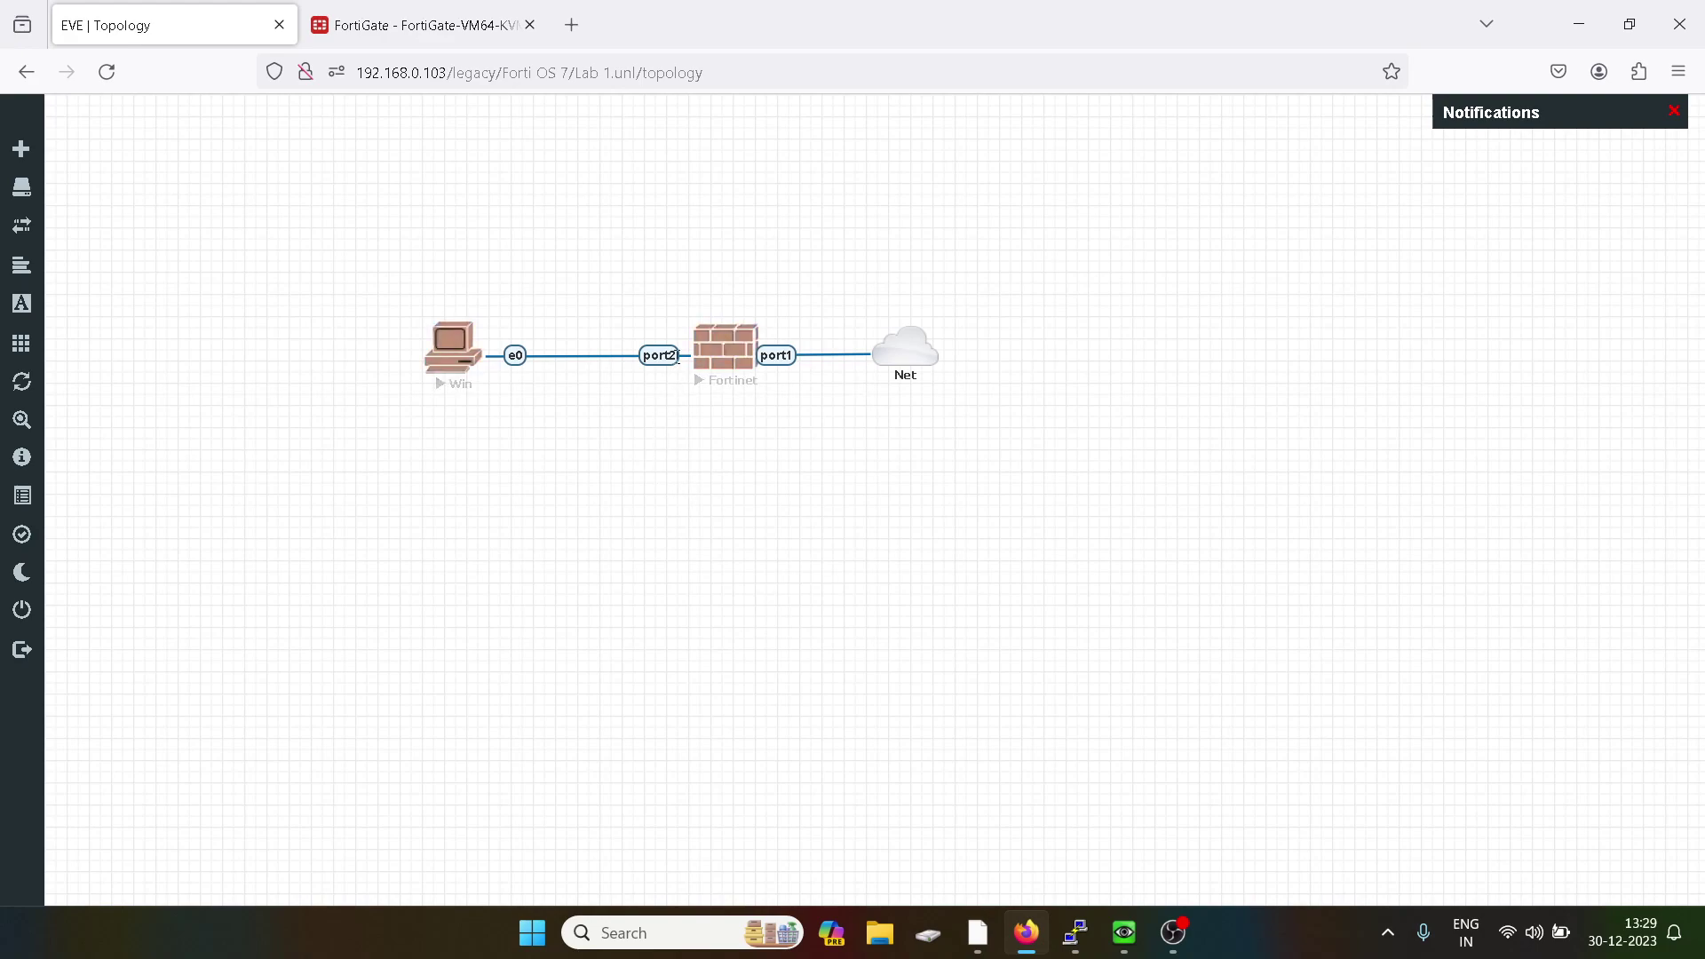
Switch to the FortiGate tab showing the Network > Interfaces list with port1–port4.
{"action": "left_click", "coordinate": [439, 27]}
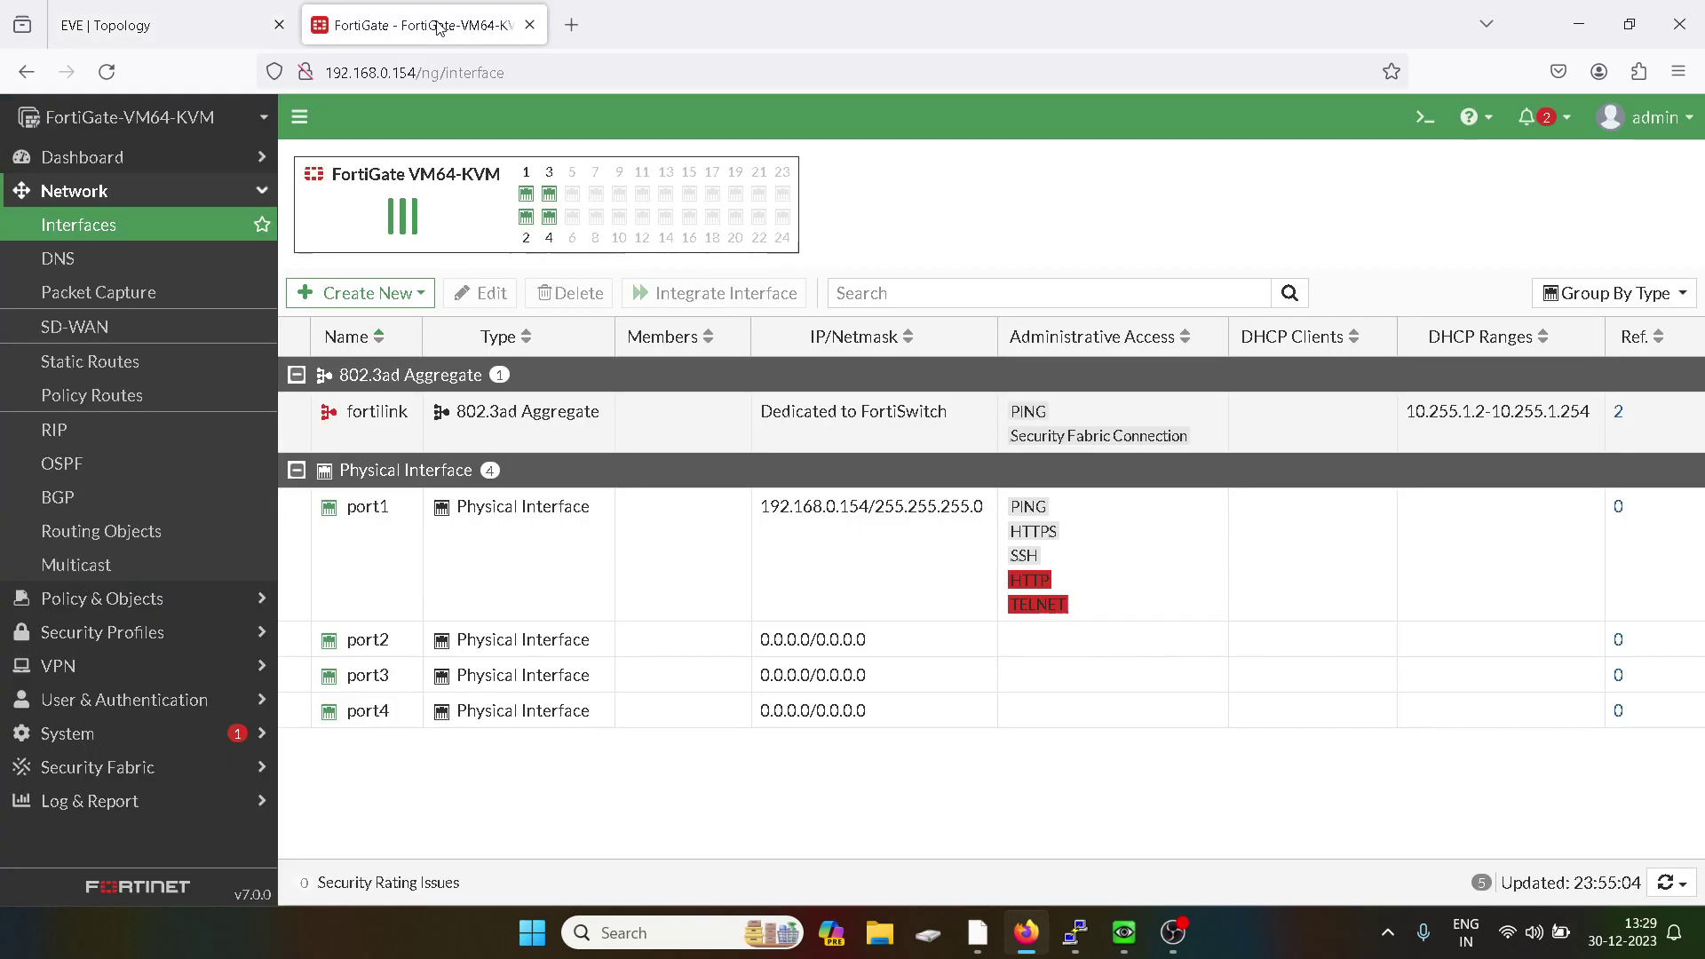
Open port2's interface settings for editing, briefly checking the lab topology.
{"action": "double_click", "coordinate": [366, 641]}
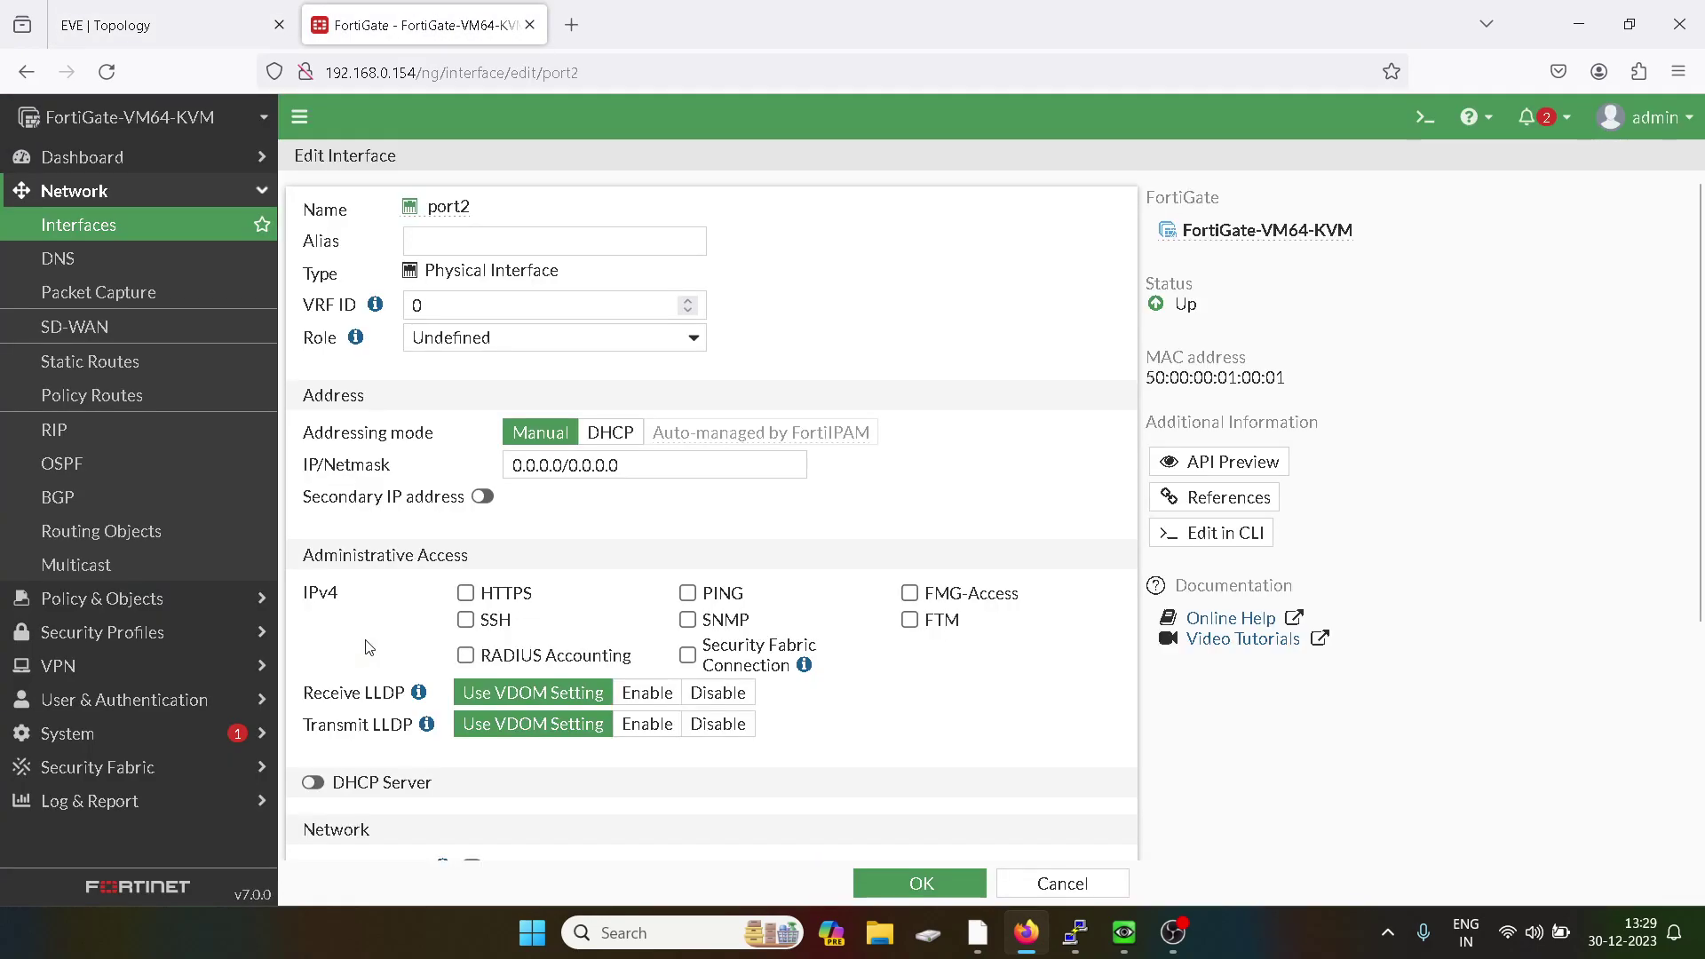
{"action": "left_click", "coordinate": [238, 14]}
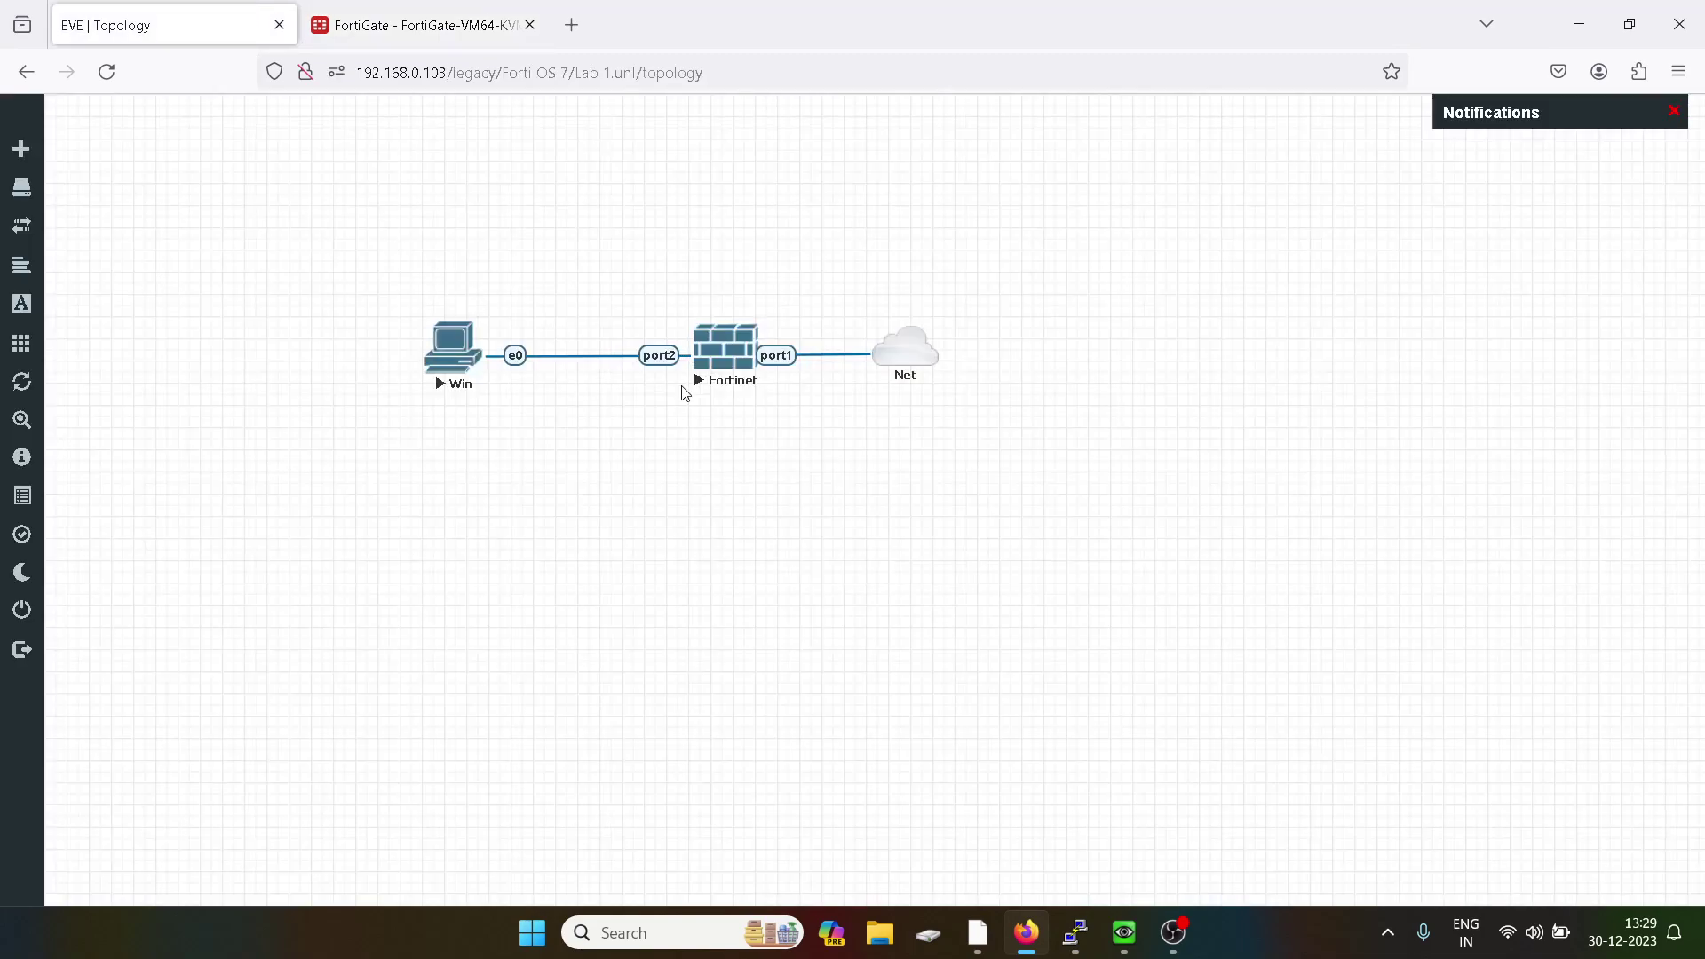
{"action": "left_click", "coordinate": [436, 35]}
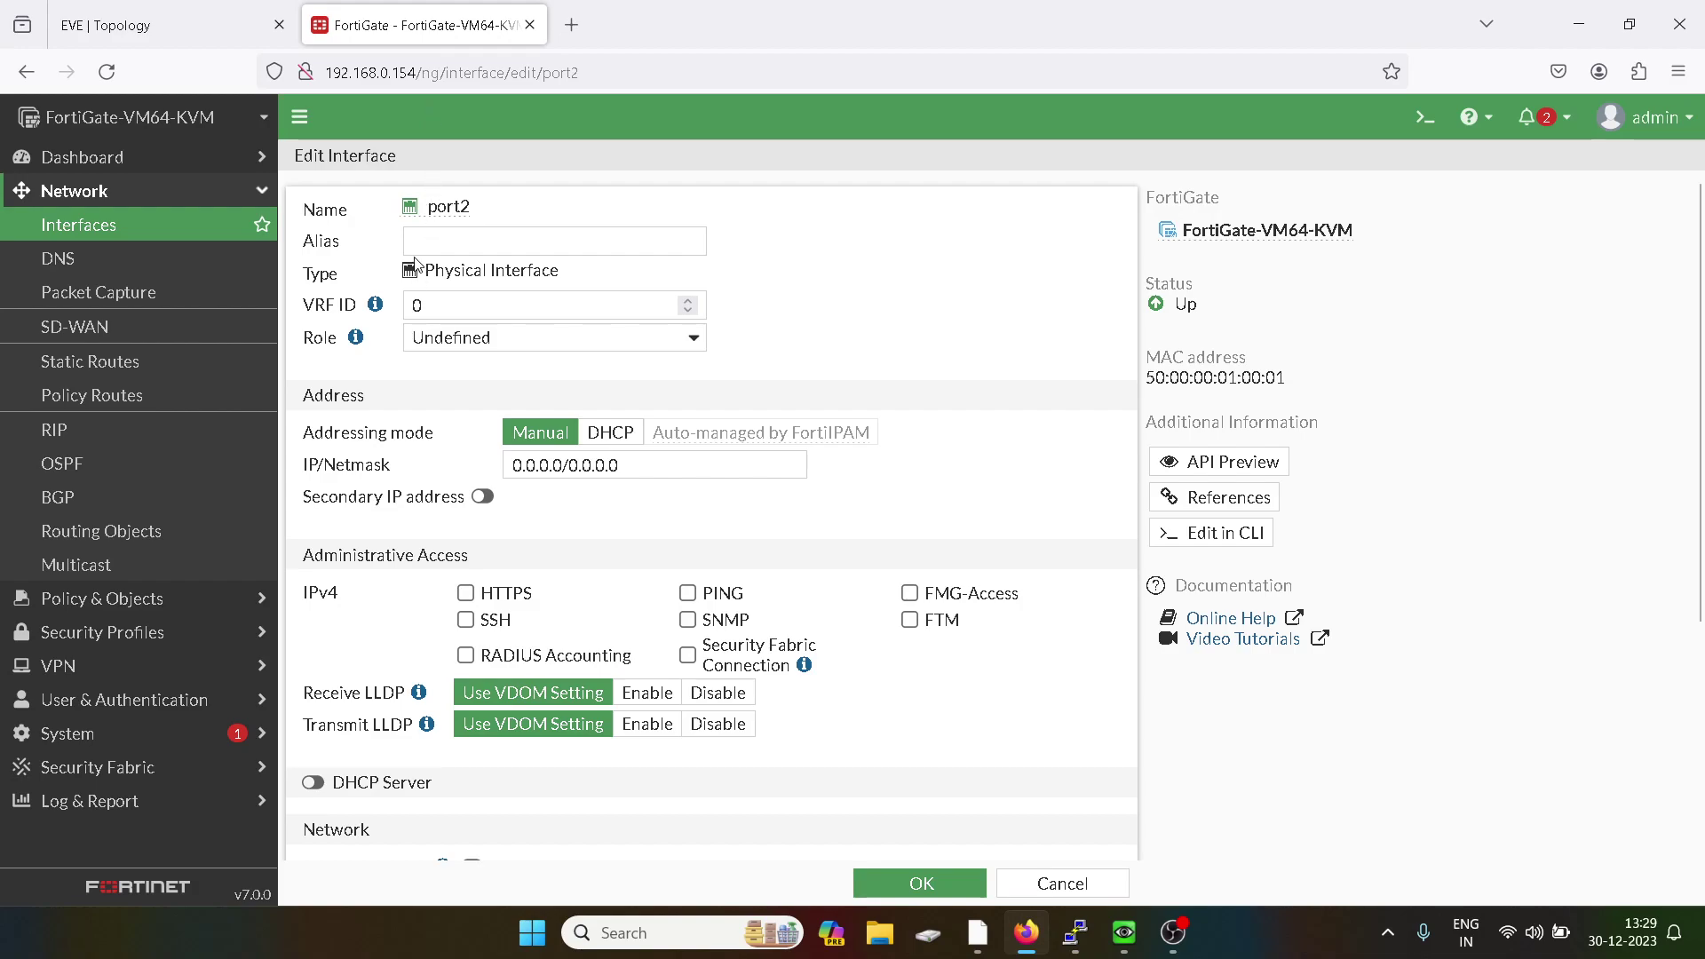
Give port2 alias LAN, role LAN and IP/Netmask 10.1.1.1/24.
{"action": "left_click", "coordinate": [452, 241]}
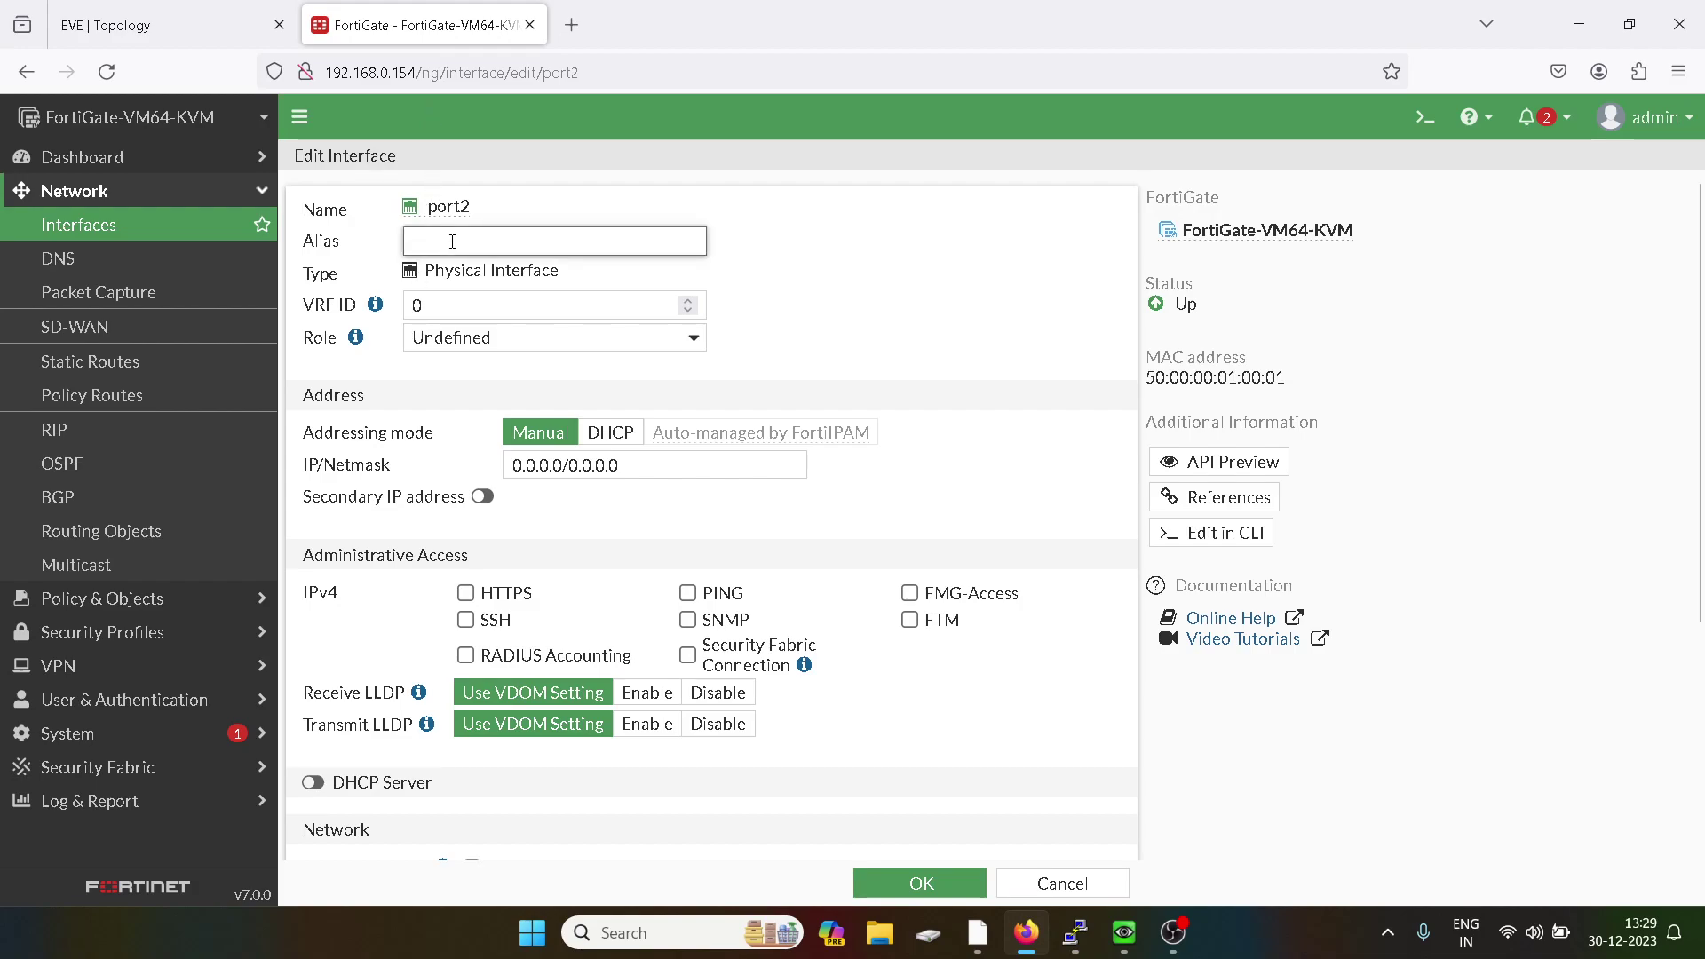
{"action": "type", "text": "LAN"}
{"action": "left_click", "coordinate": [480, 342]}
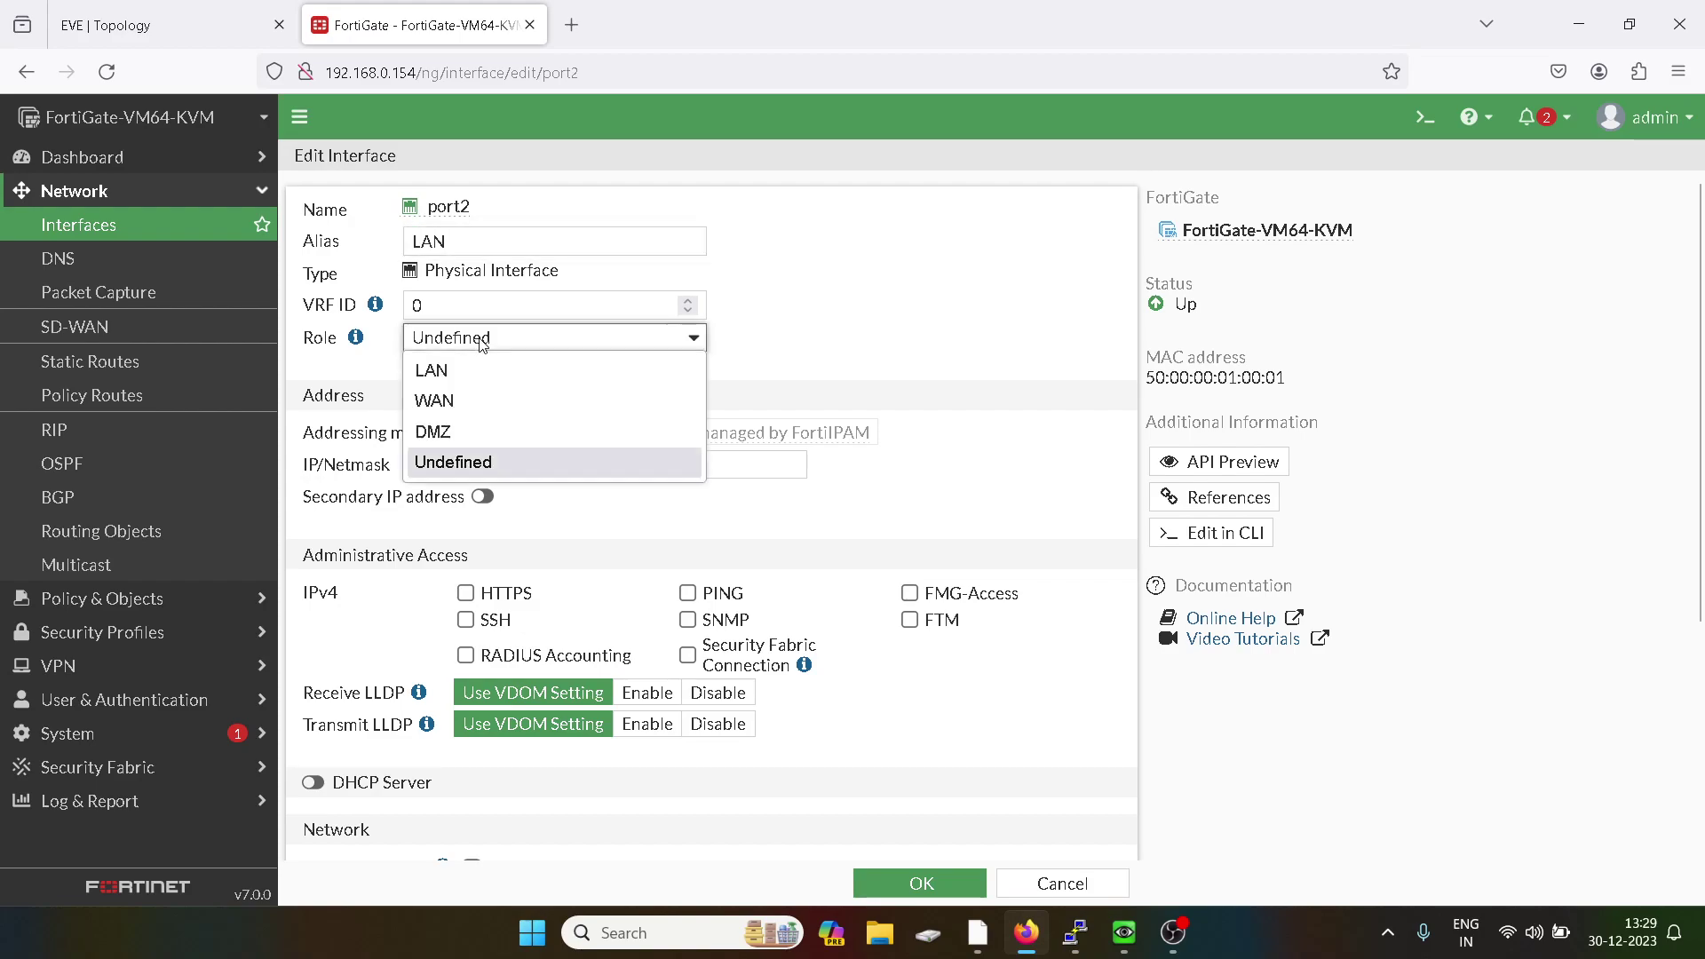
{"action": "left_click", "coordinate": [447, 372]}
{"action": "triple_click", "coordinate": [674, 466]}
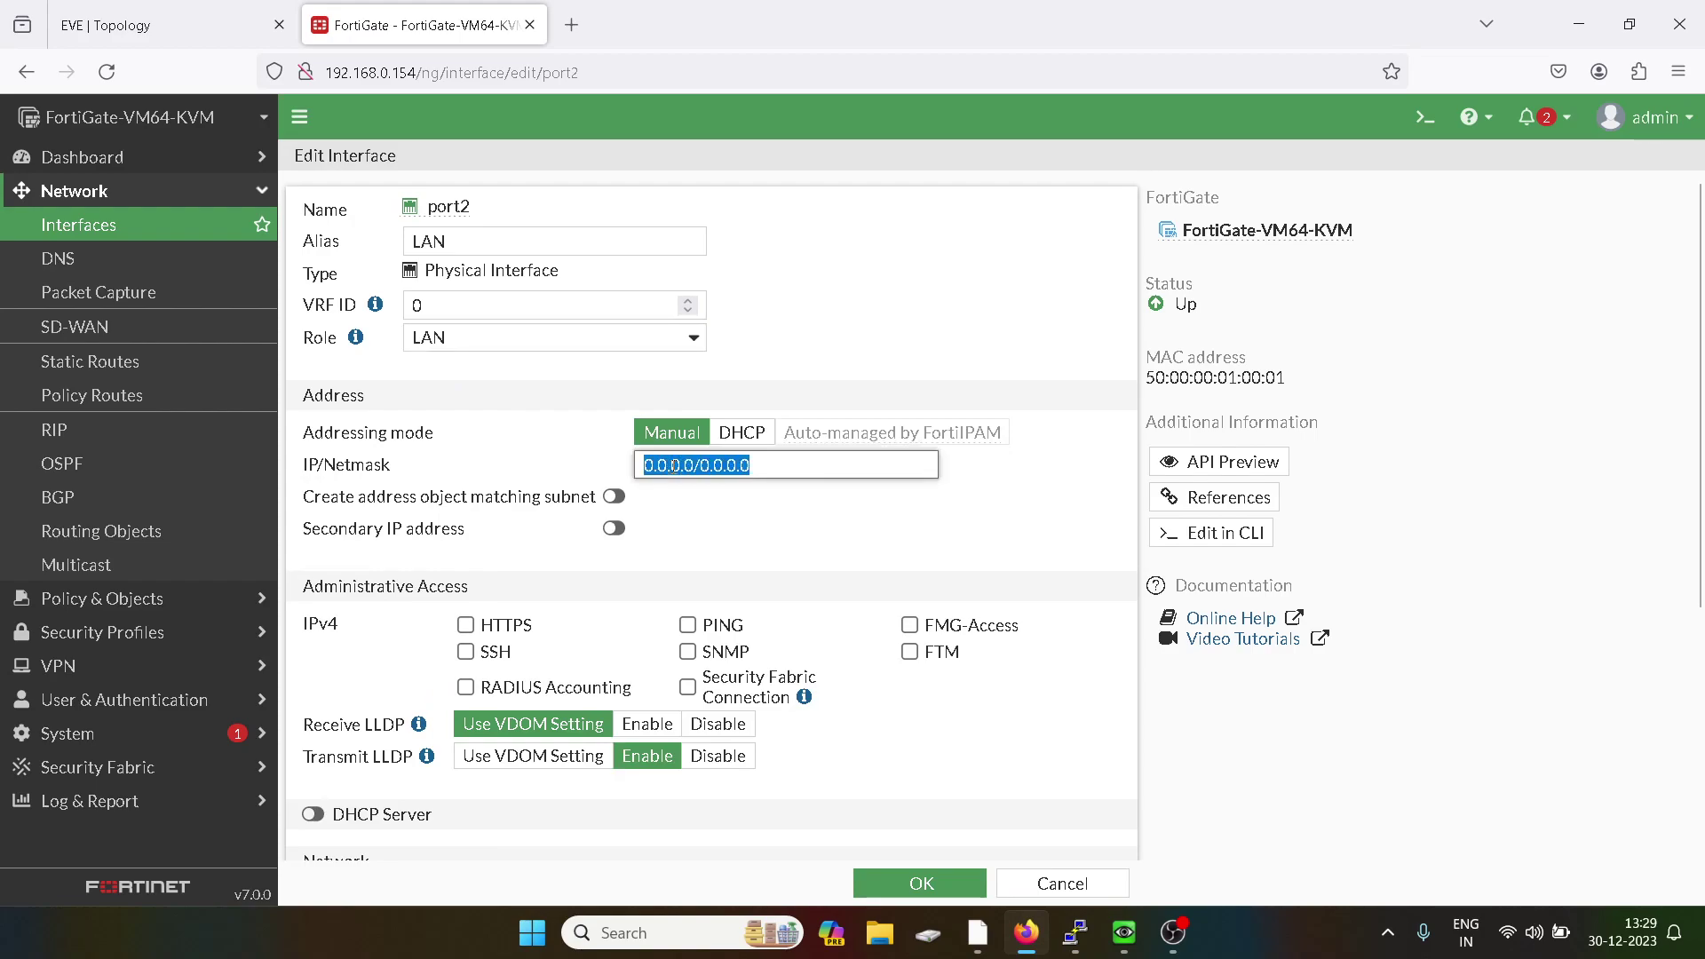
{"action": "type", "text": "10.1.1."}
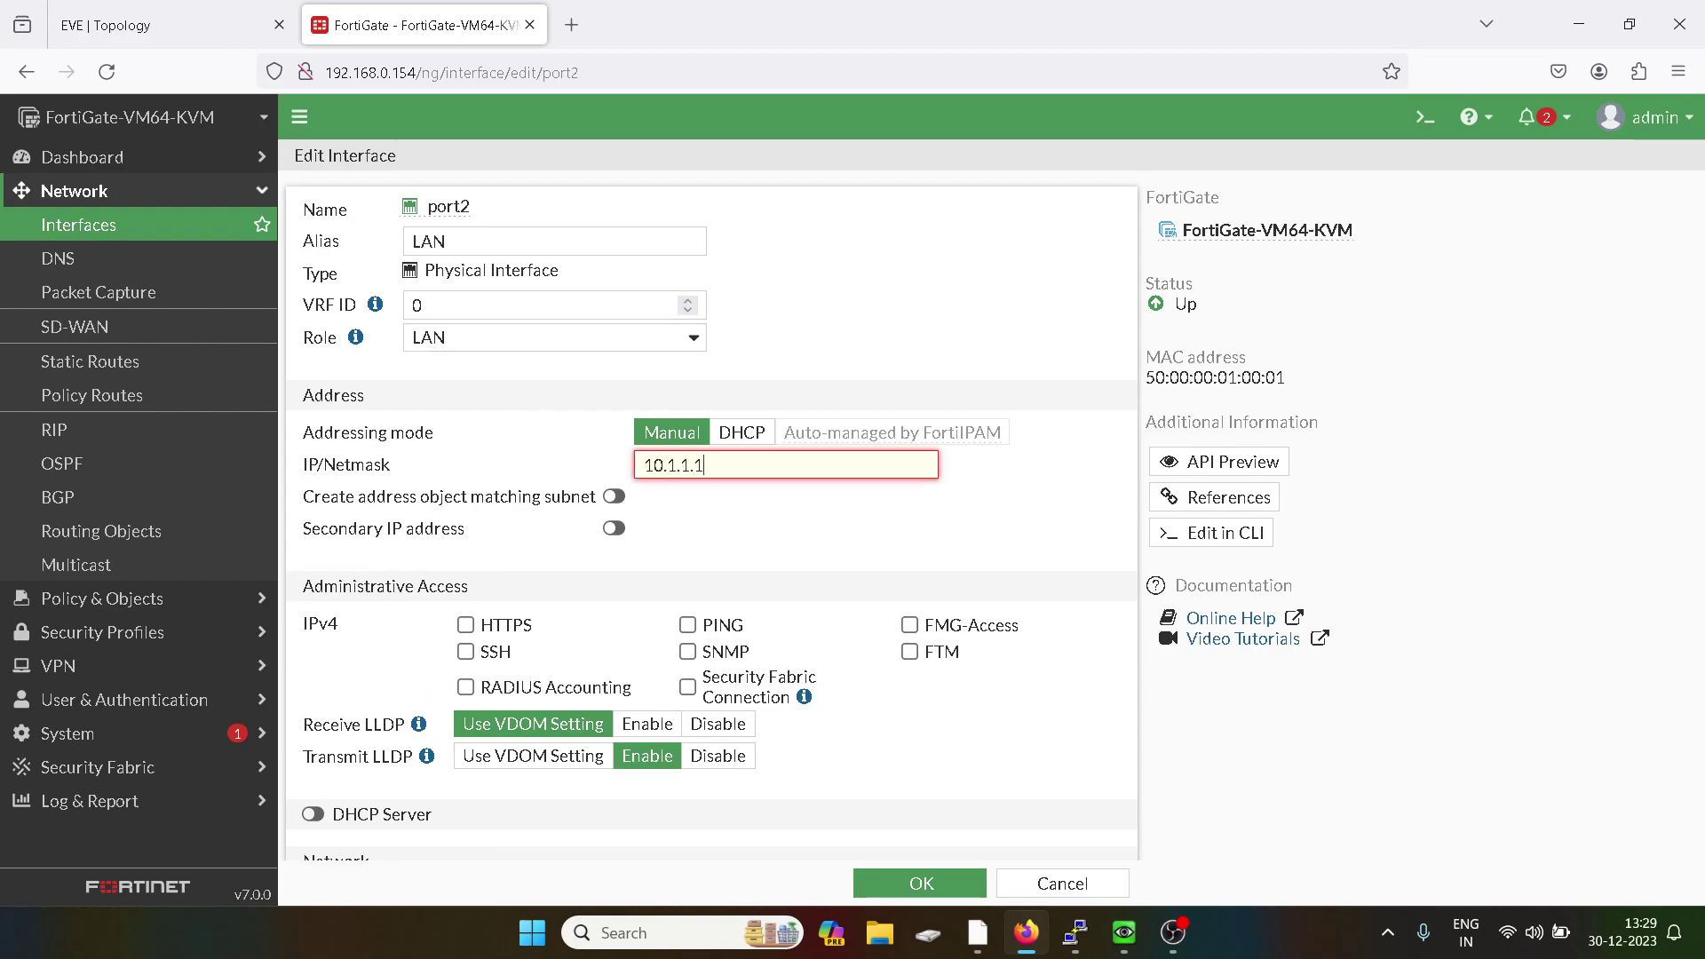
{"action": "type", "text": "1/24"}
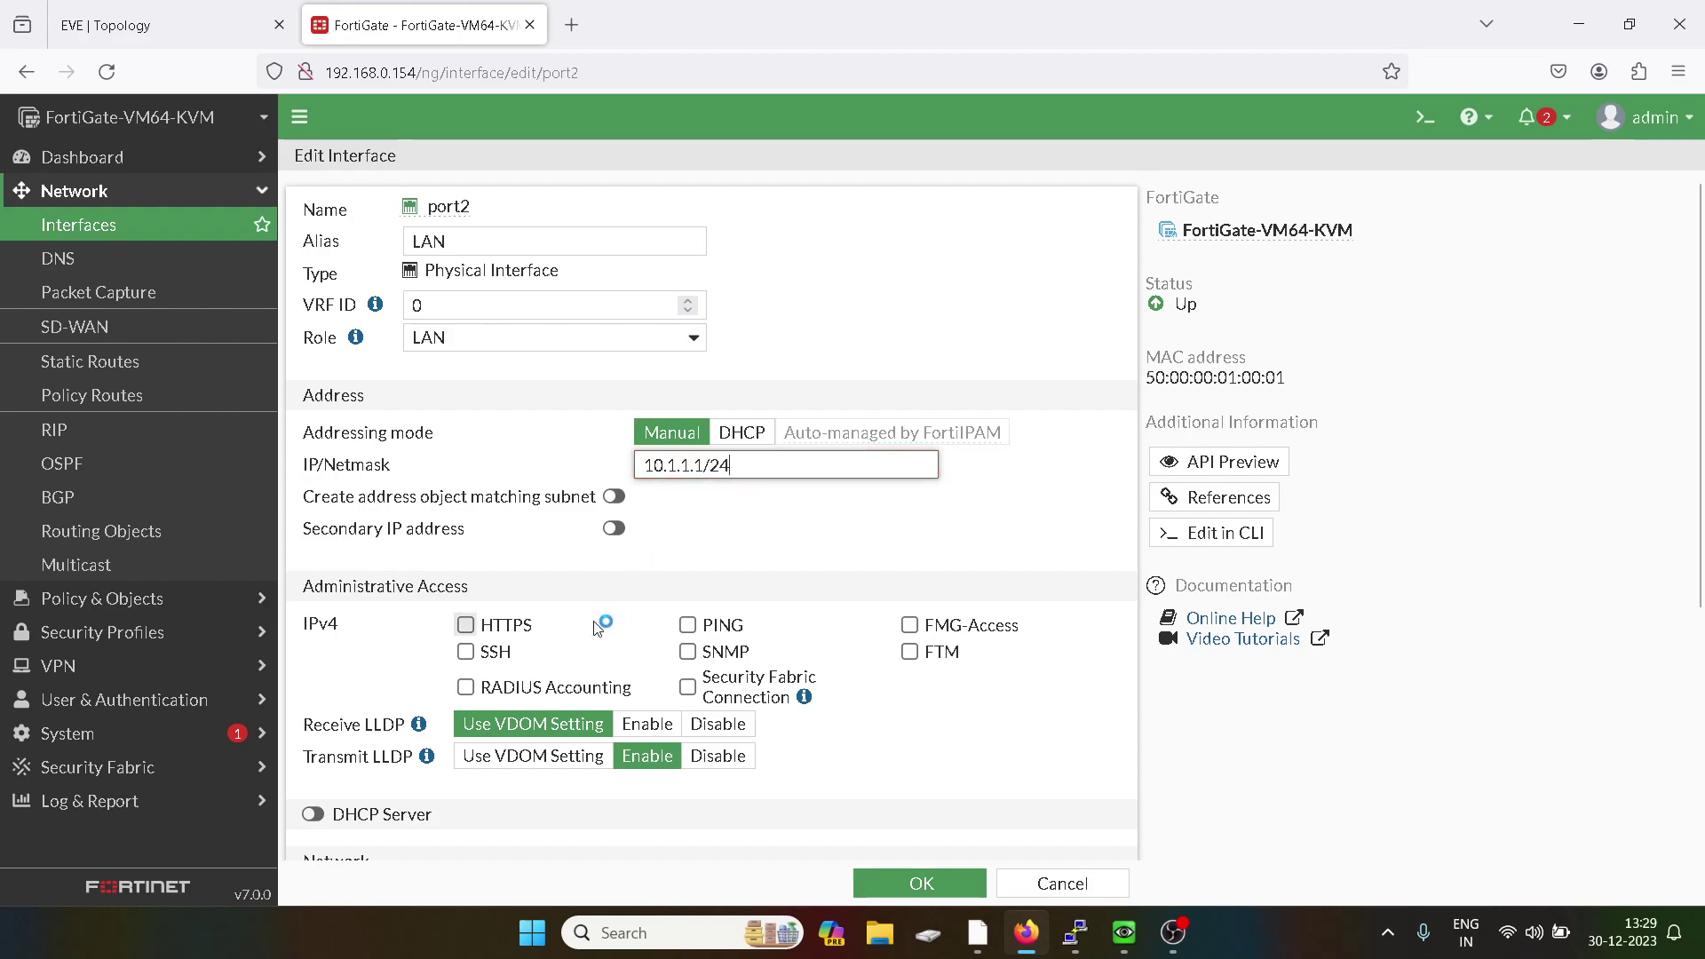
Keep port2 on manual addressing, leaving the subnet address object and secondary IP off.
{"action": "left_click", "coordinate": [743, 451]}
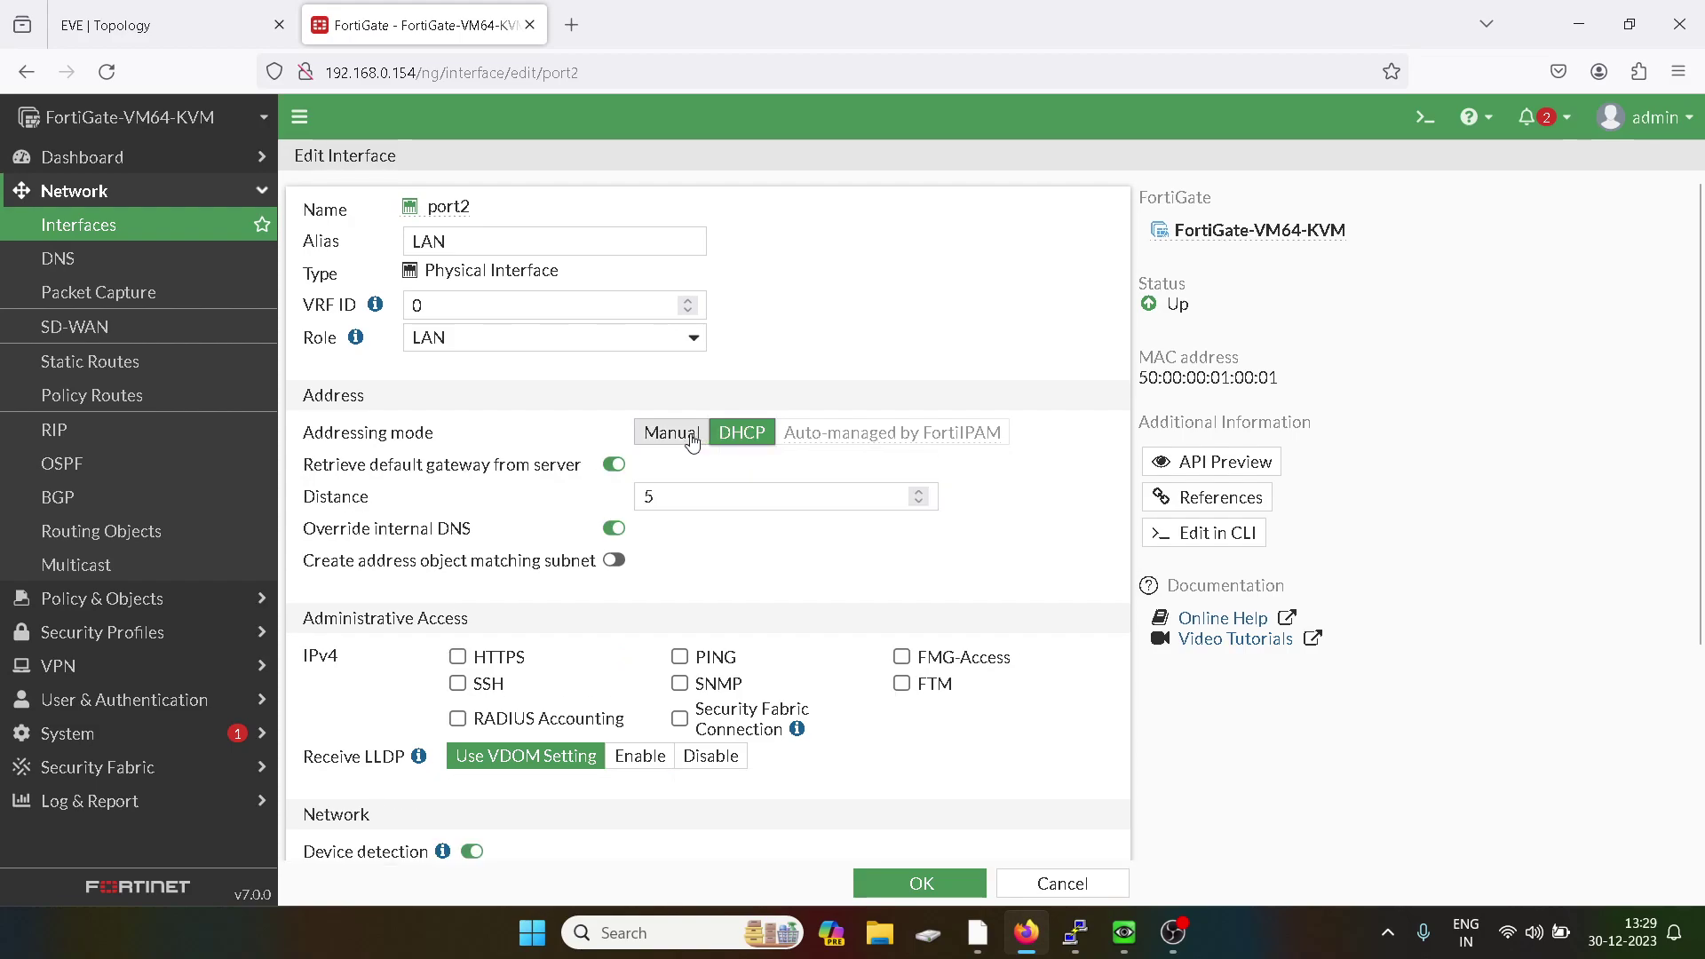
{"action": "left_click", "coordinate": [692, 438]}
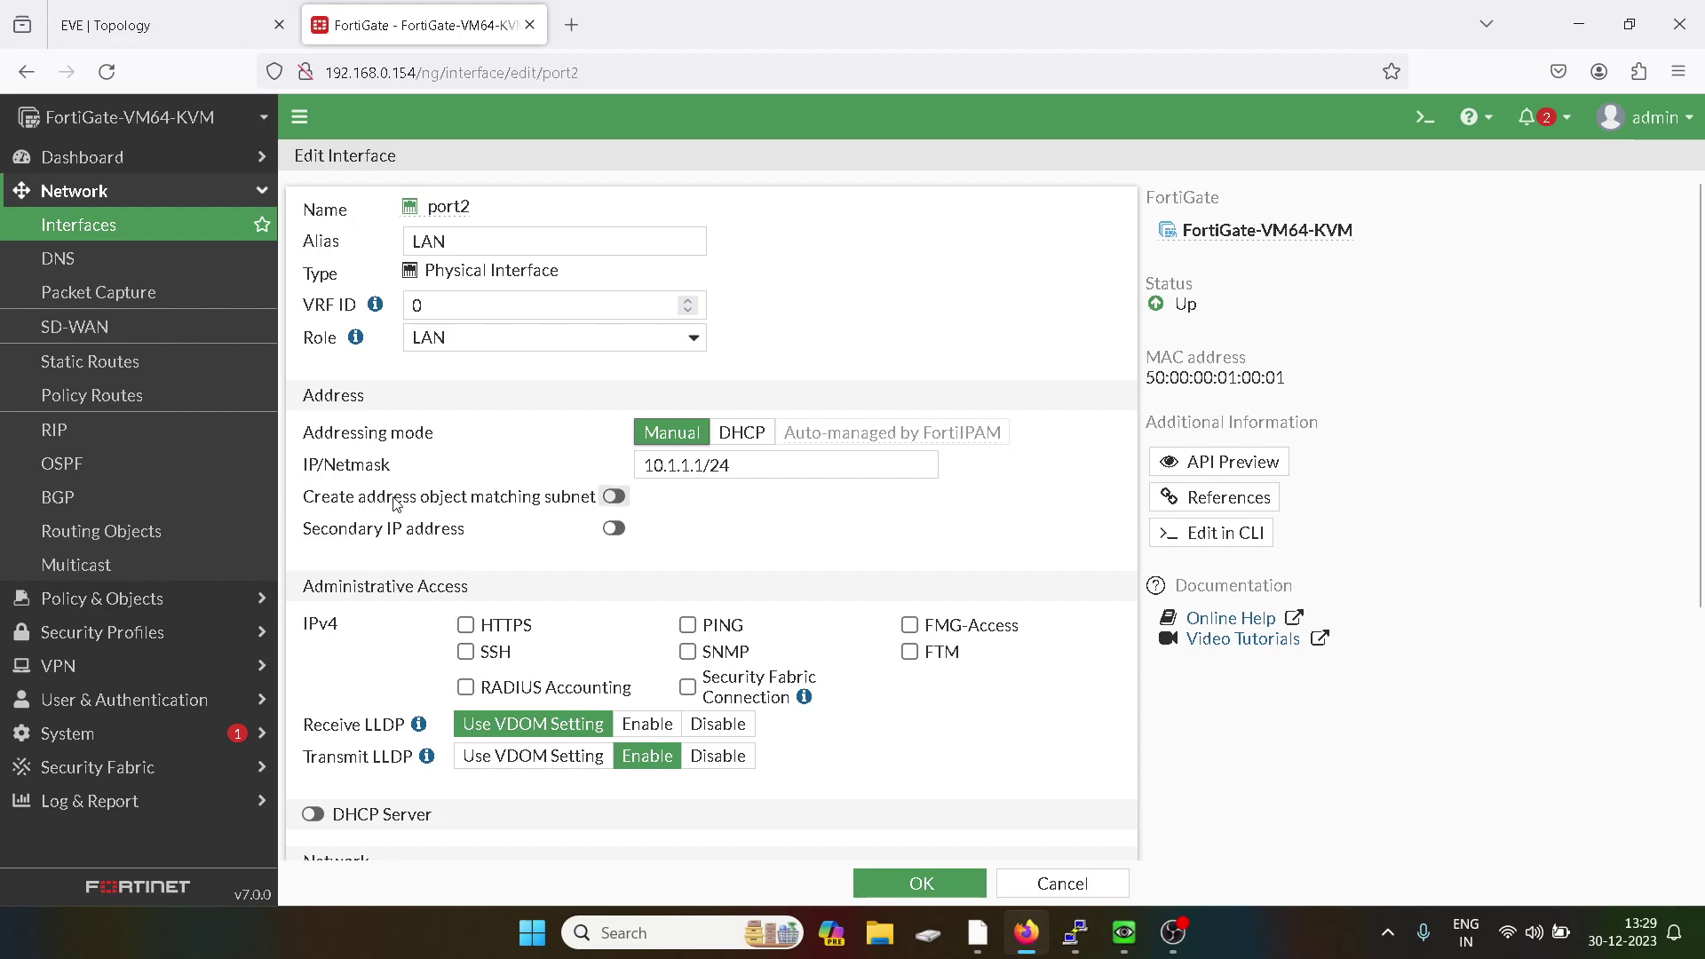
{"action": "left_click", "coordinate": [614, 497]}
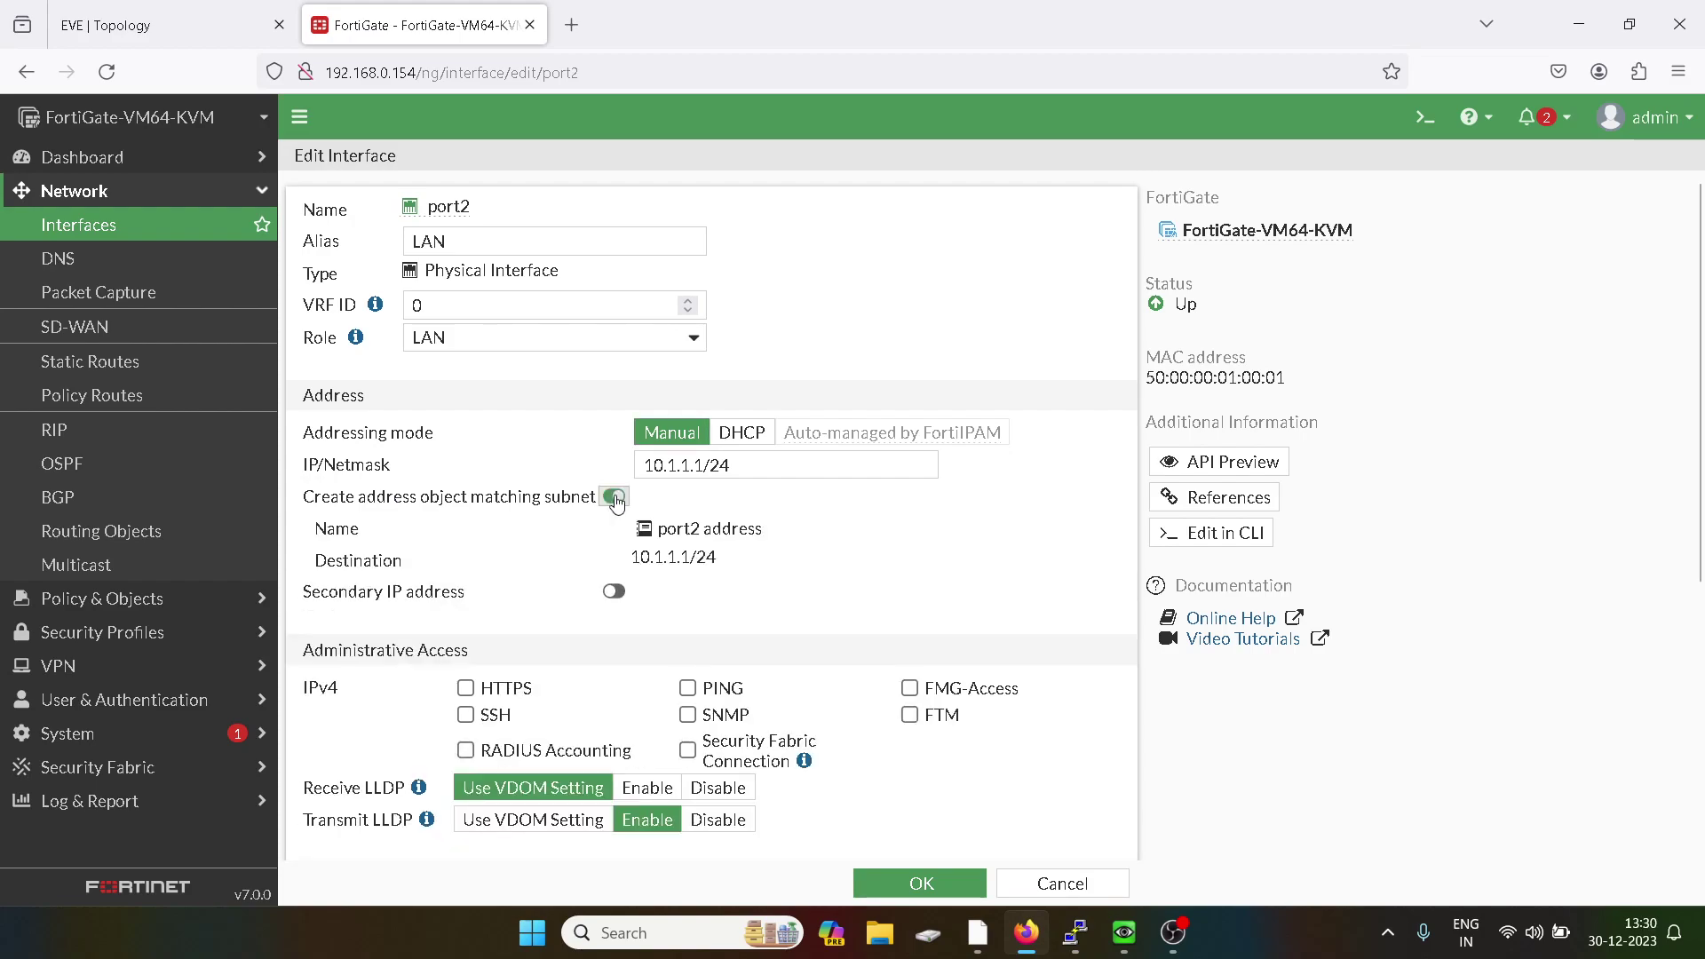
{"action": "left_click", "coordinate": [615, 498]}
{"action": "left_click", "coordinate": [612, 531]}
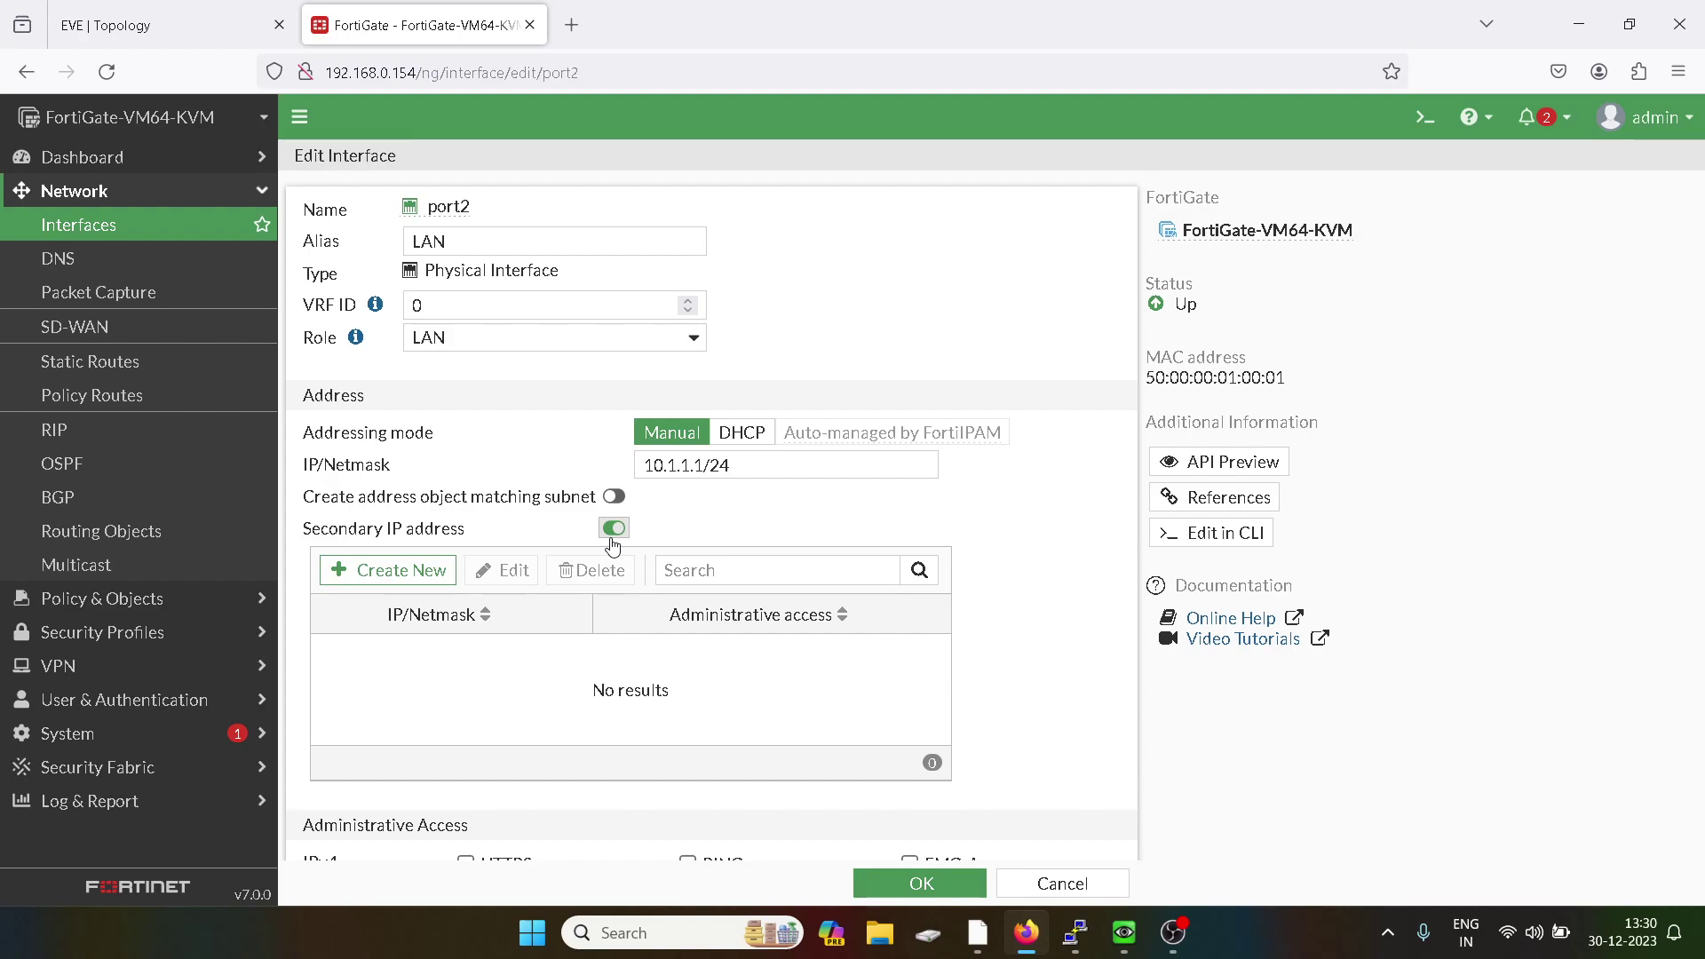
{"action": "left_click", "coordinate": [613, 537]}
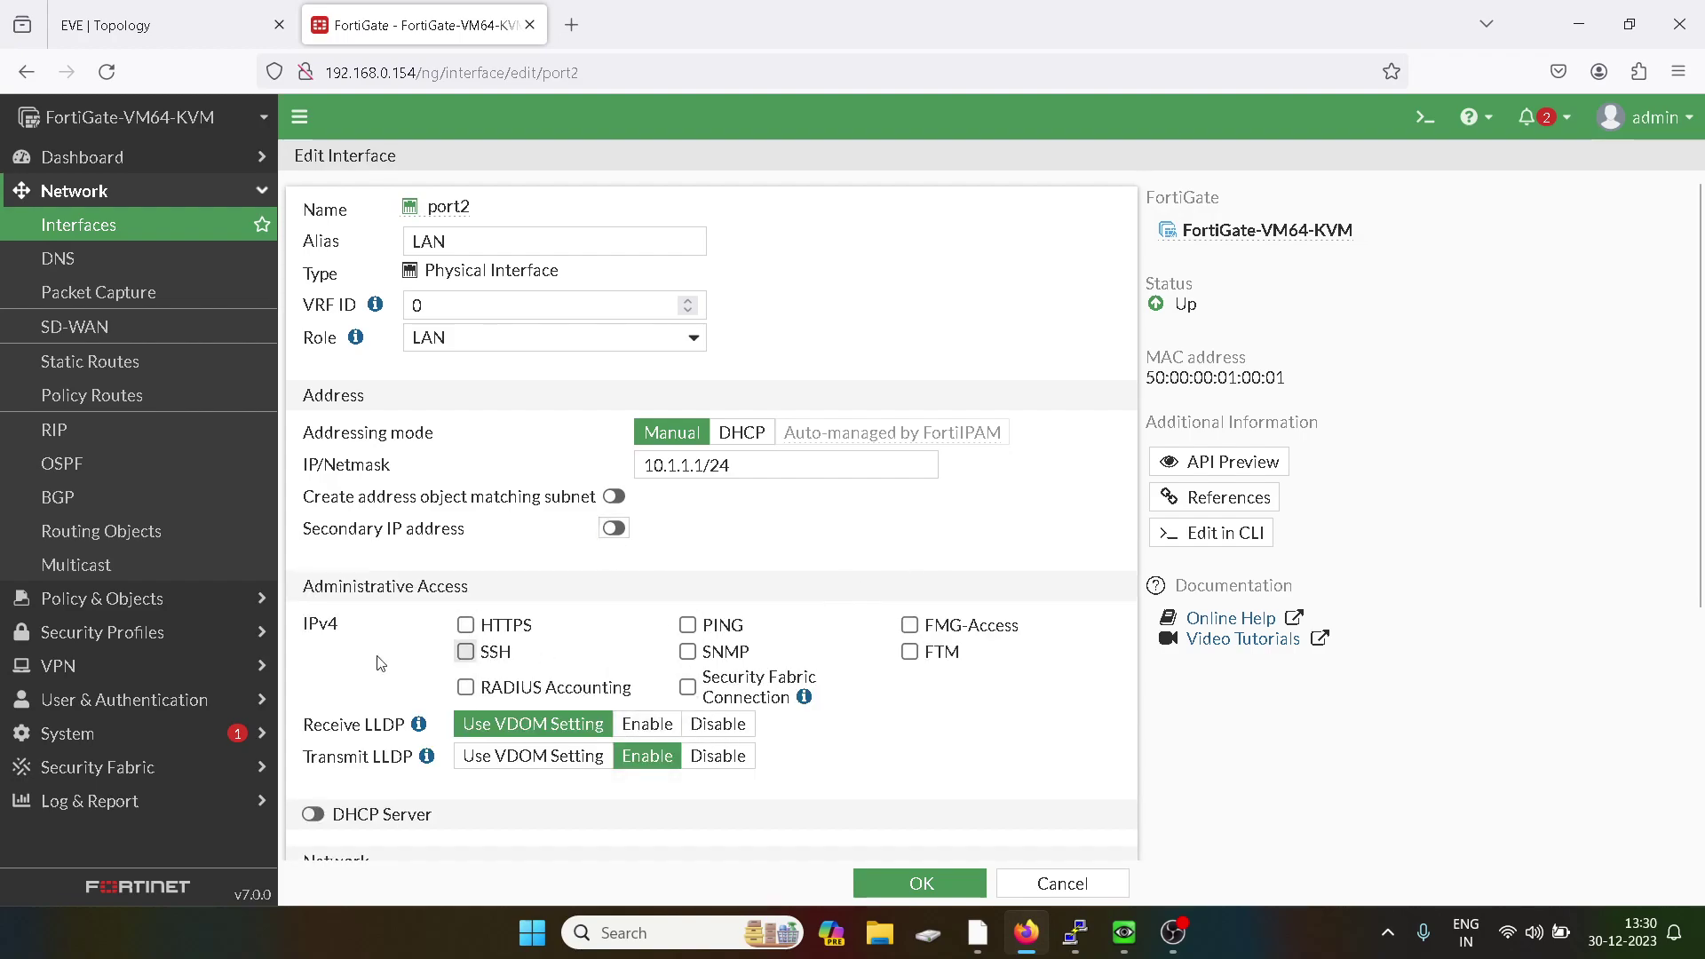
Allow HTTPS, SSH and PING management access on port2 and set Receive LLDP to Enable.
{"action": "left_click", "coordinate": [466, 625]}
{"action": "left_click", "coordinate": [466, 652]}
{"action": "left_click", "coordinate": [689, 626]}
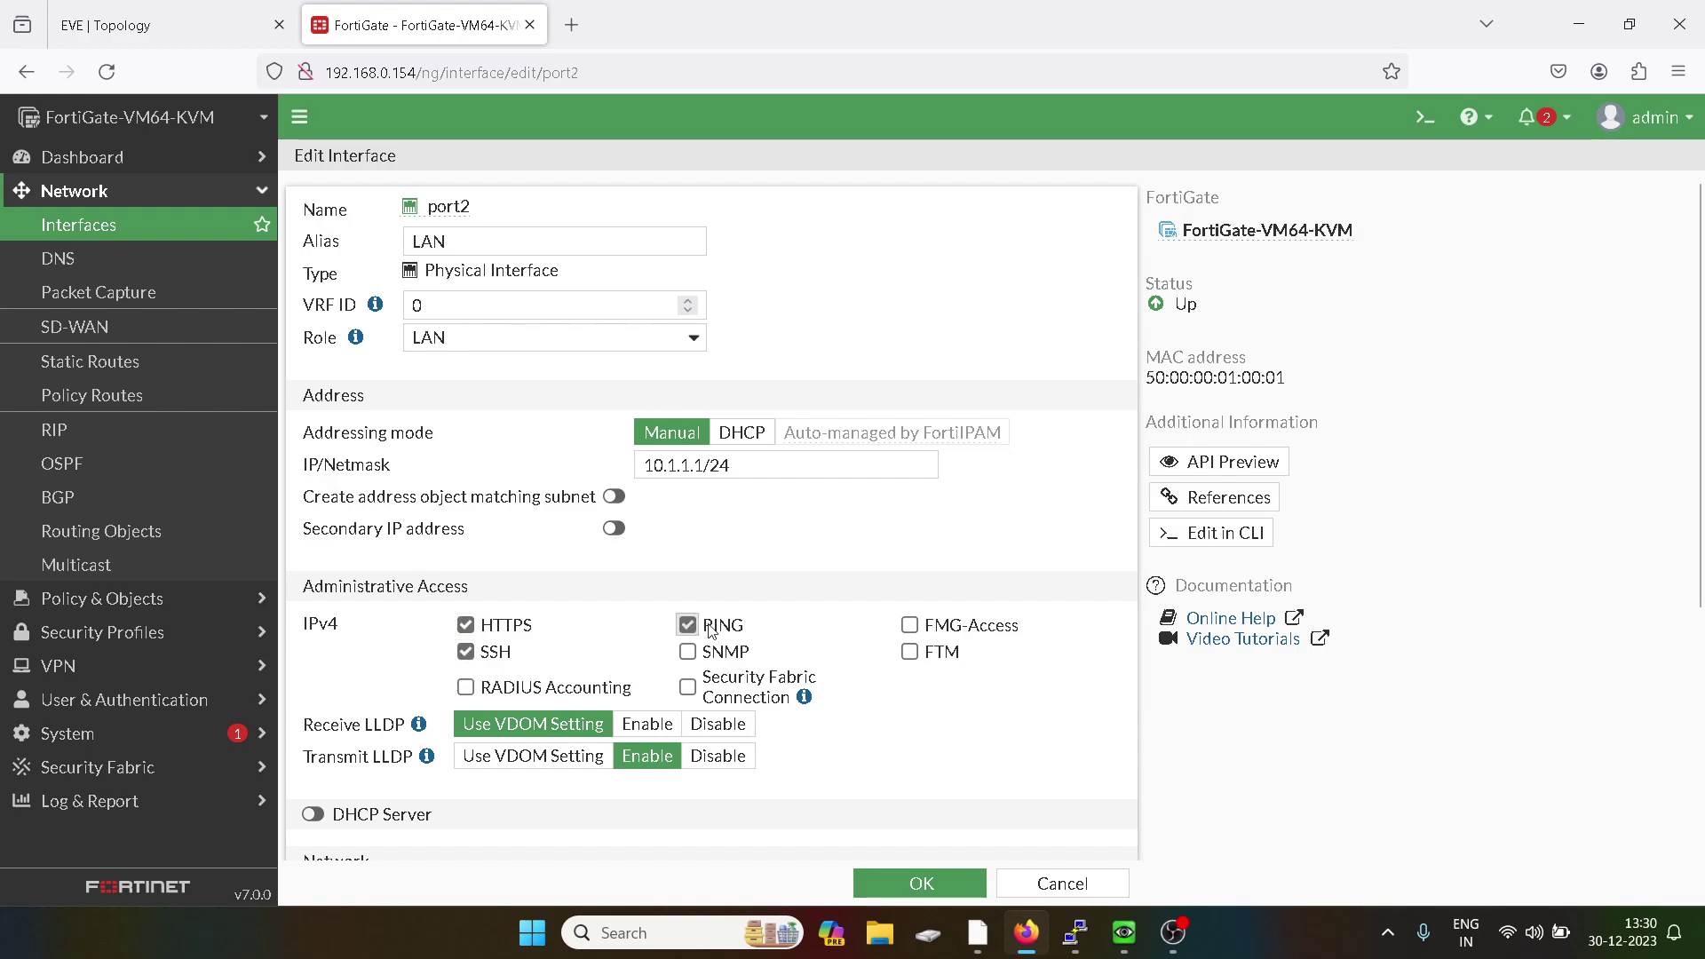
{"action": "scroll", "coordinate": [863, 690], "scroll_direction": "down", "scroll_amount": 3}
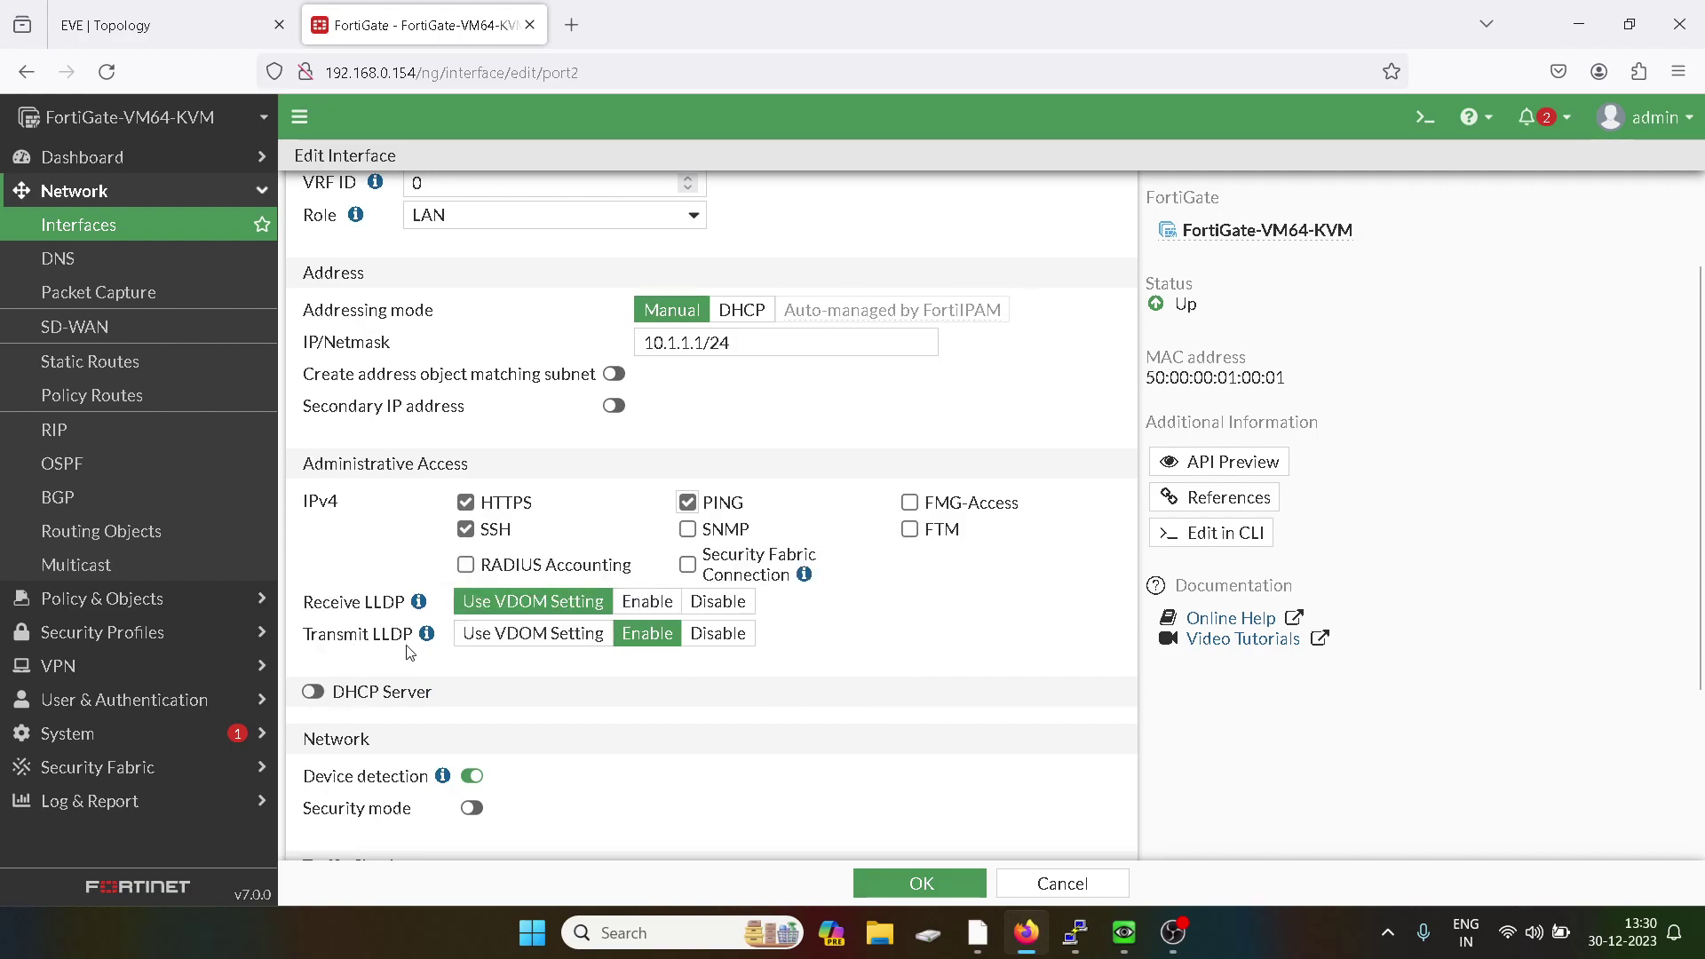
{"action": "left_click", "coordinate": [653, 605]}
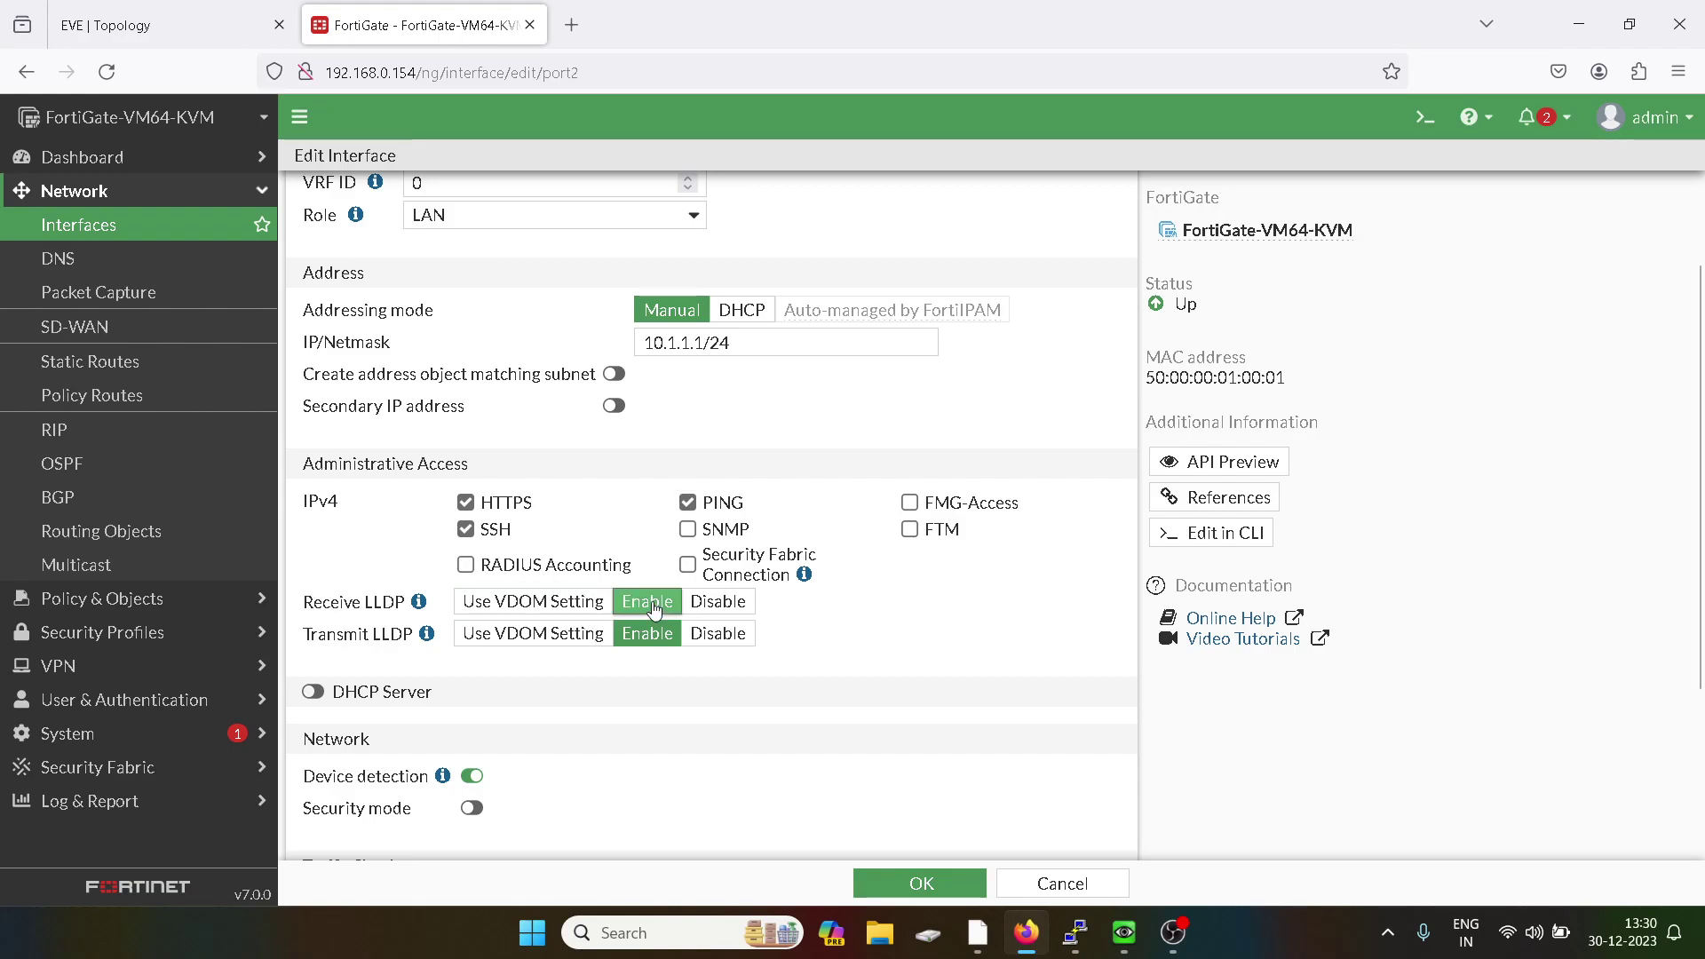
{"action": "scroll", "coordinate": [653, 605], "scroll_direction": "down", "scroll_amount": 3}
{"action": "scroll", "coordinate": [654, 609], "scroll_direction": "up", "scroll_amount": 5}
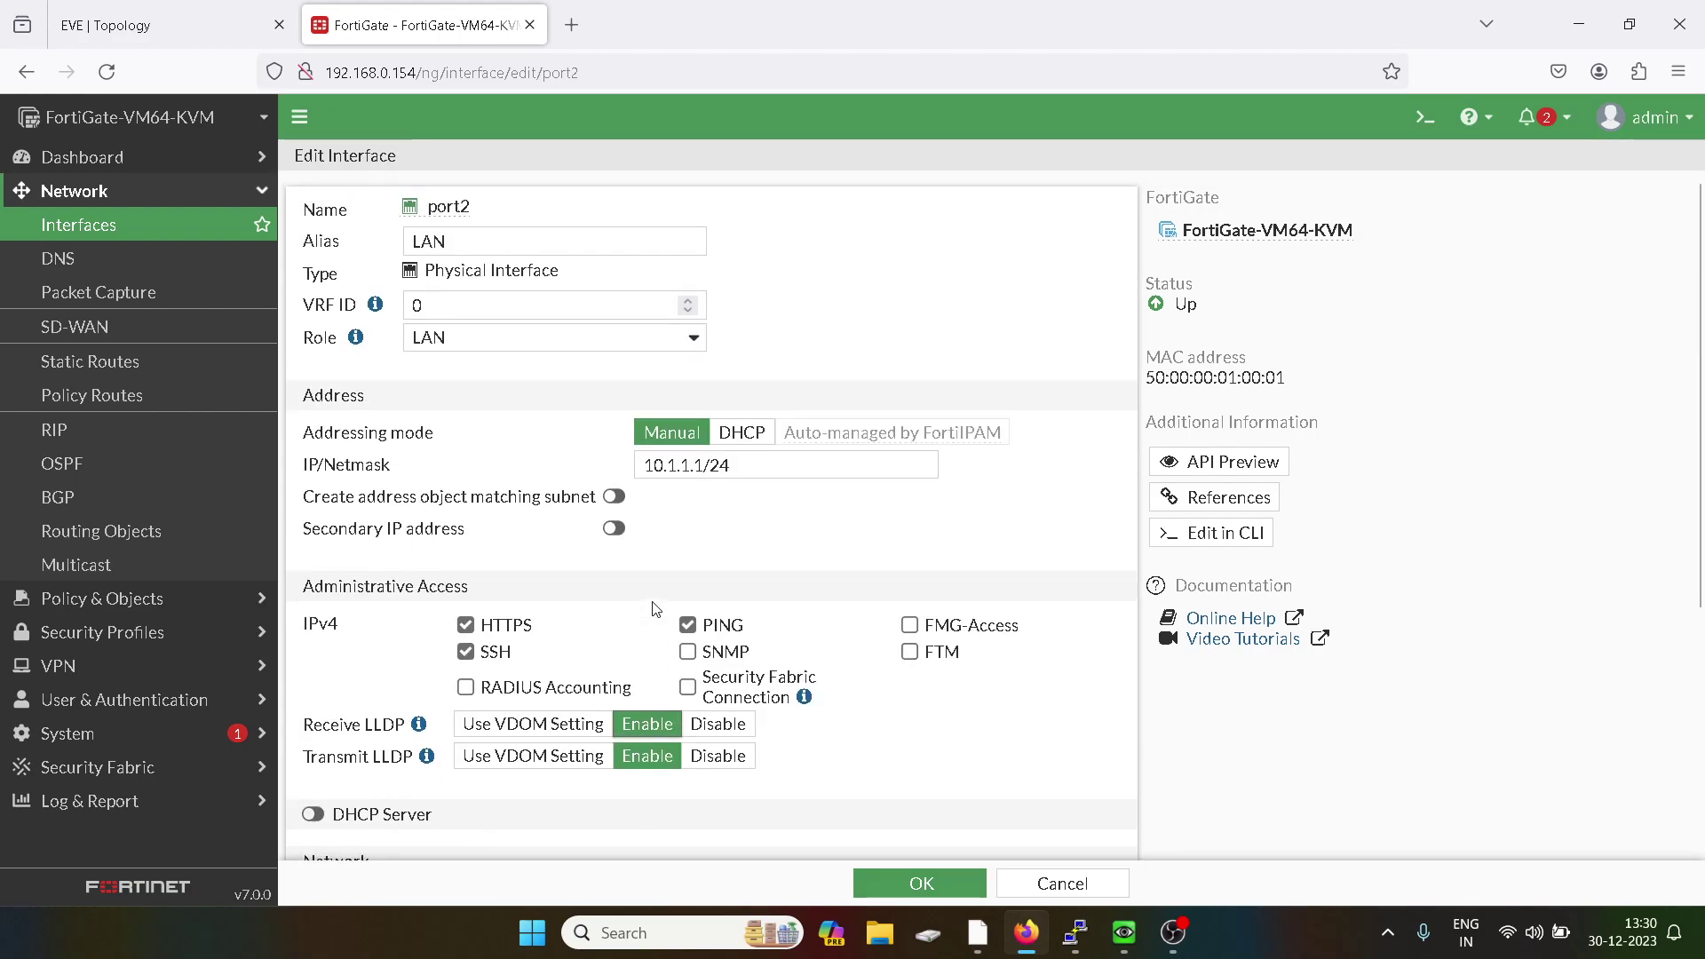
{"action": "scroll", "coordinate": [654, 604], "scroll_direction": "down", "scroll_amount": 2}
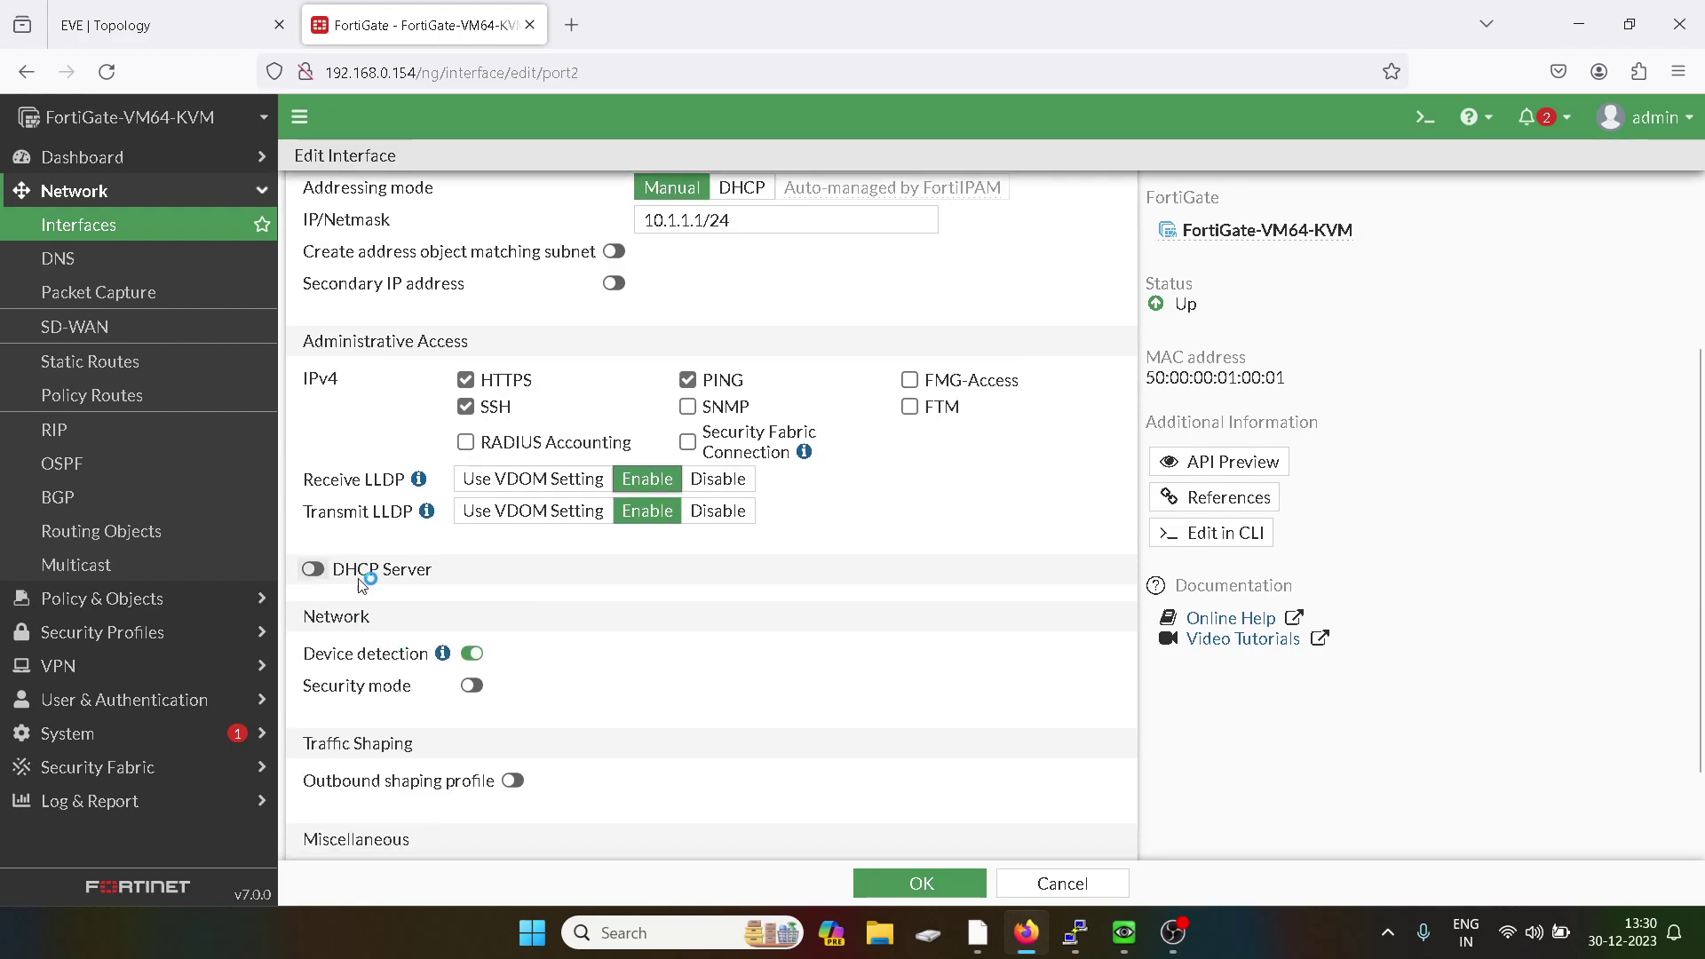
Enable port2's DHCP server with range 10.1.1.2–10.1.1.254 and netmask 255.255.255.0.
{"action": "left_click", "coordinate": [160, 13]}
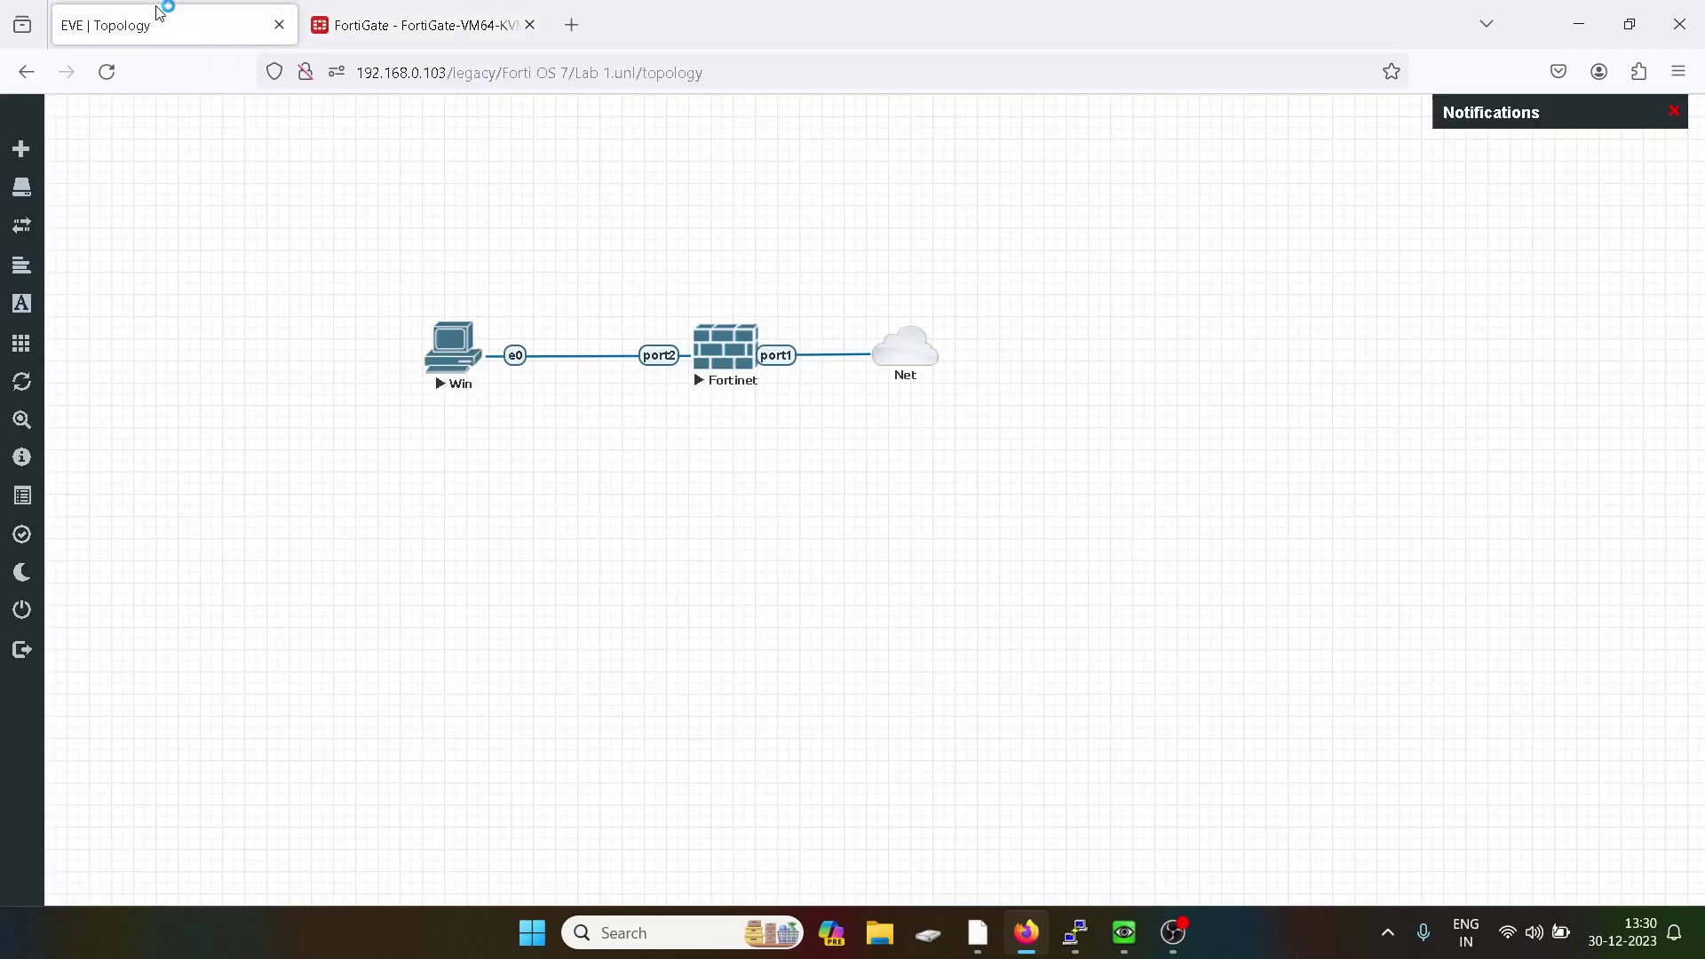
{"action": "left_click", "coordinate": [336, 27]}
{"action": "left_click", "coordinate": [217, 13]}
{"action": "left_click", "coordinate": [408, 25]}
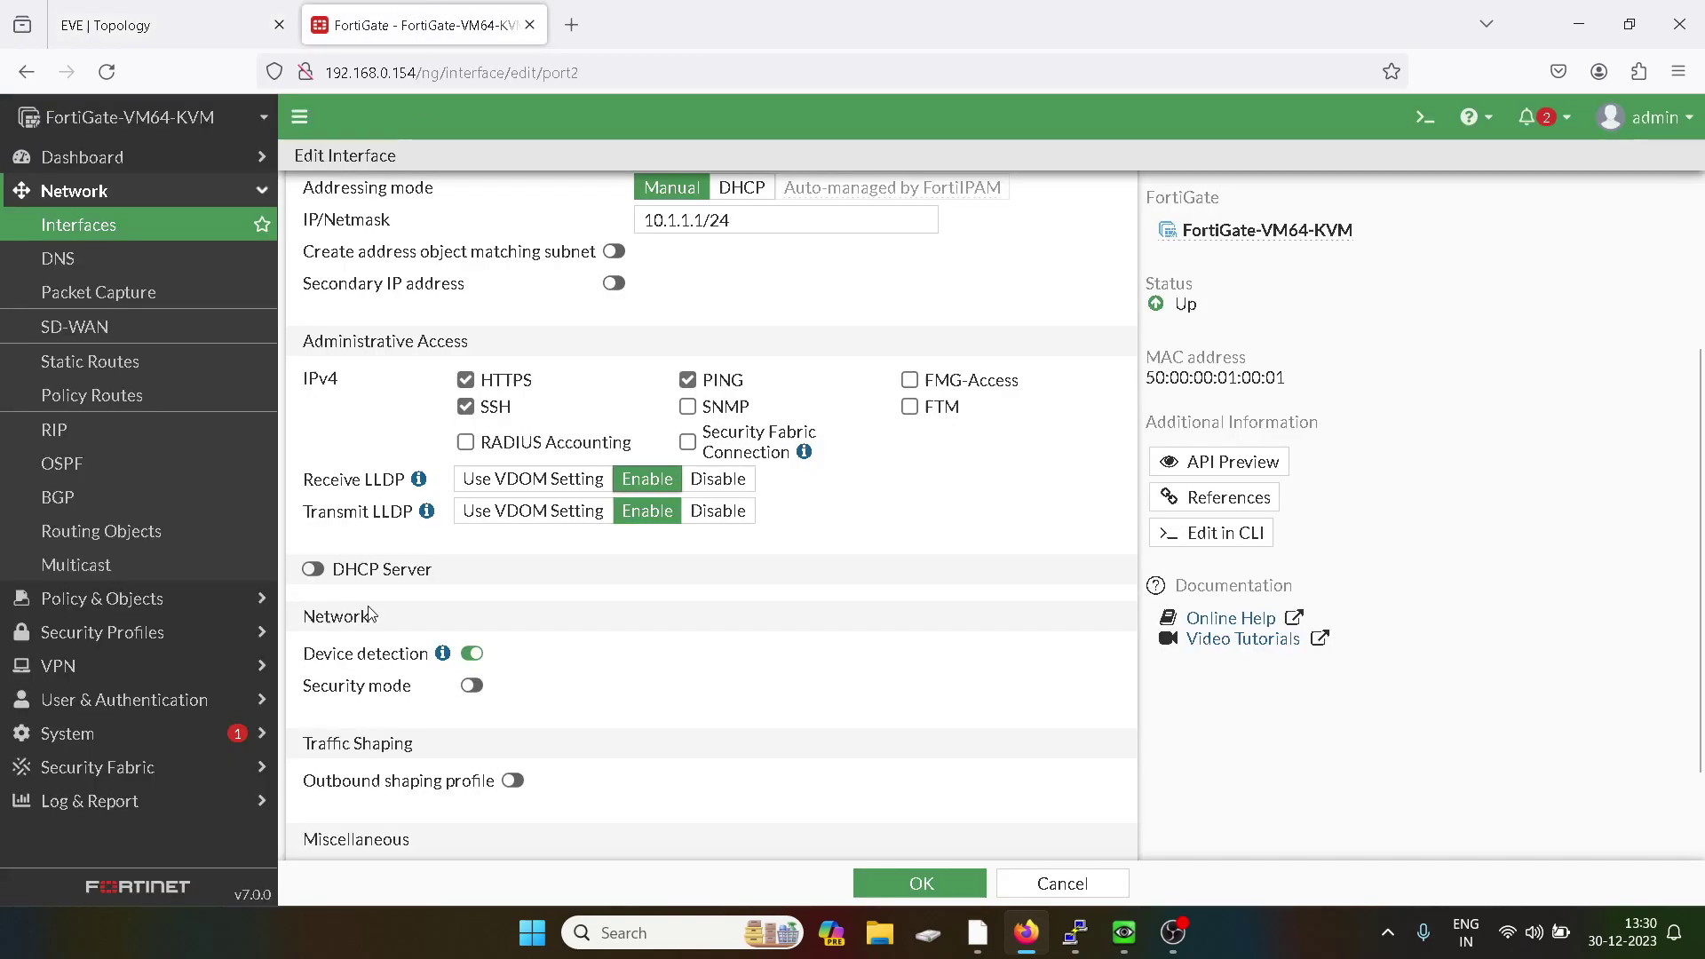
{"action": "left_click", "coordinate": [312, 569]}
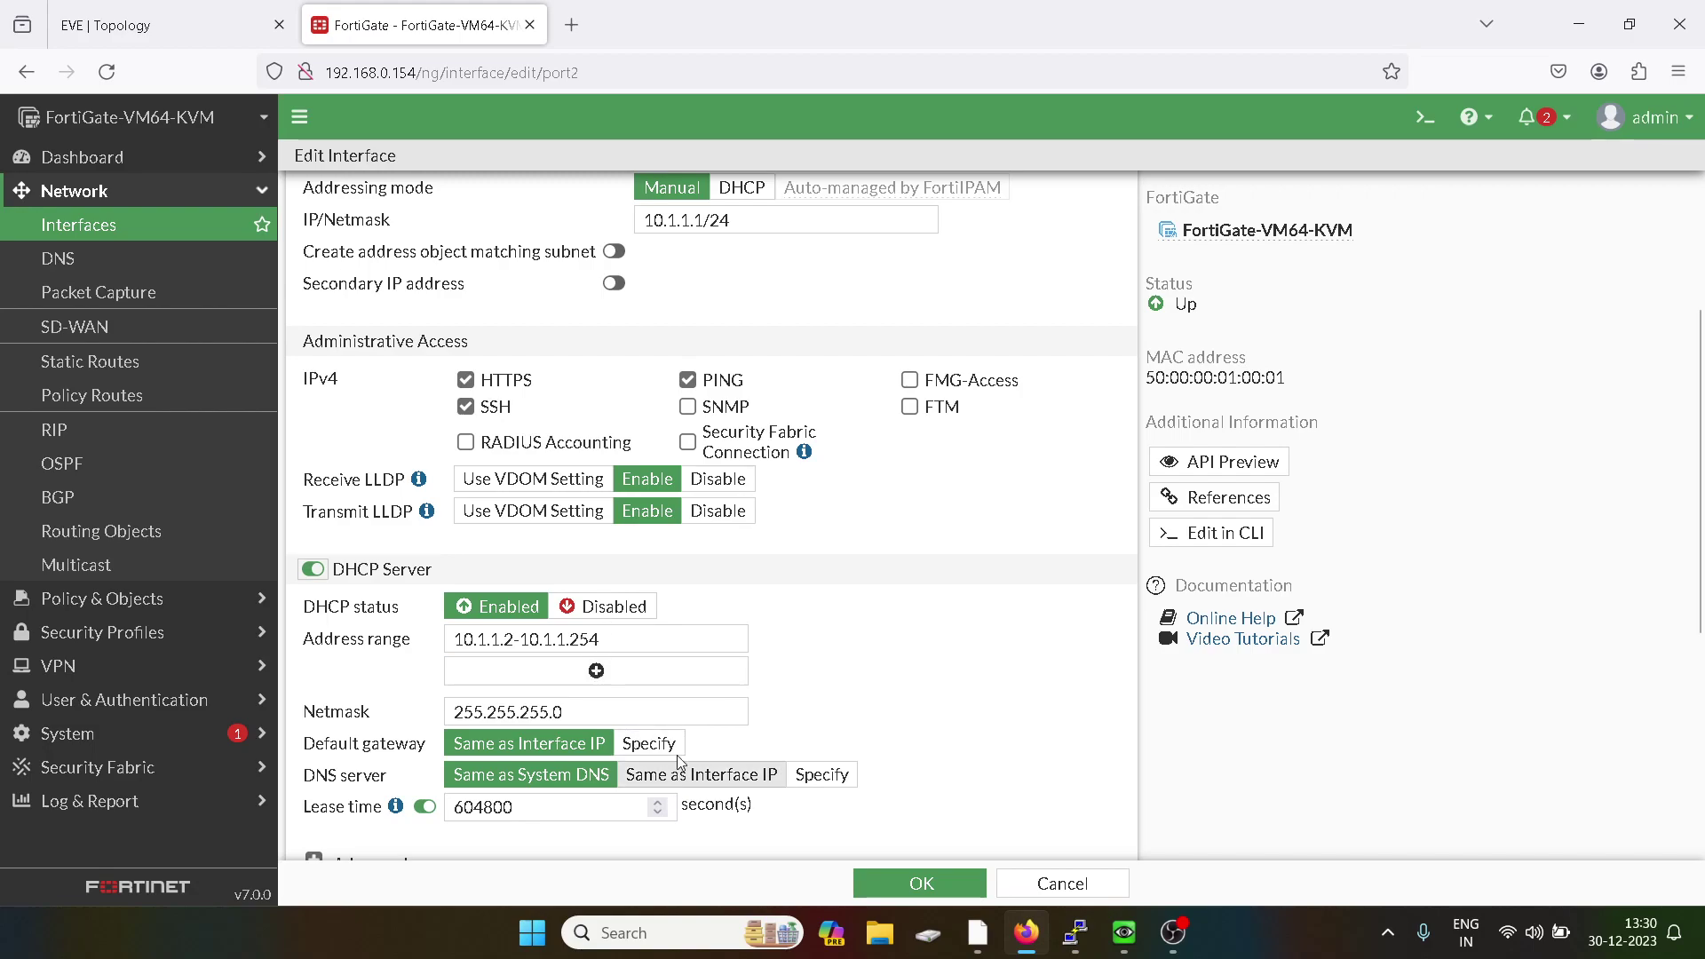
{"action": "scroll", "coordinate": [884, 714], "scroll_direction": "down", "scroll_amount": 2}
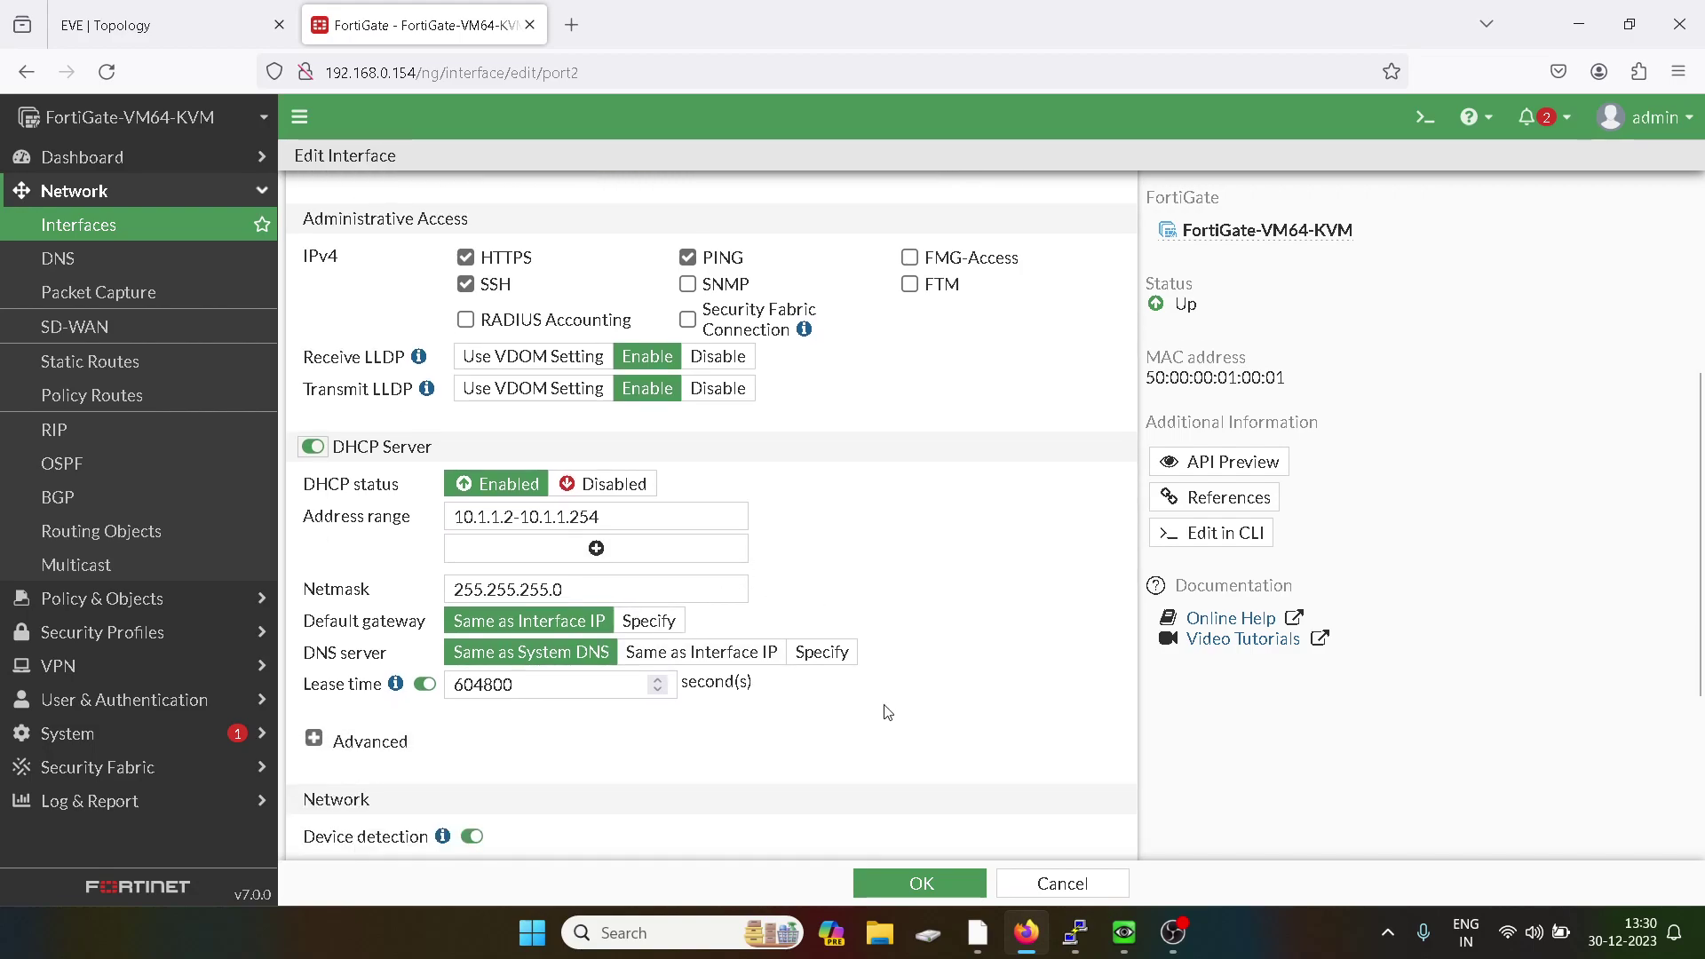
Expand and then collapse the advanced DHCP server options, checking the topology in between.
{"action": "left_click", "coordinate": [314, 740]}
{"action": "scroll", "coordinate": [309, 754], "scroll_direction": "down", "scroll_amount": 2}
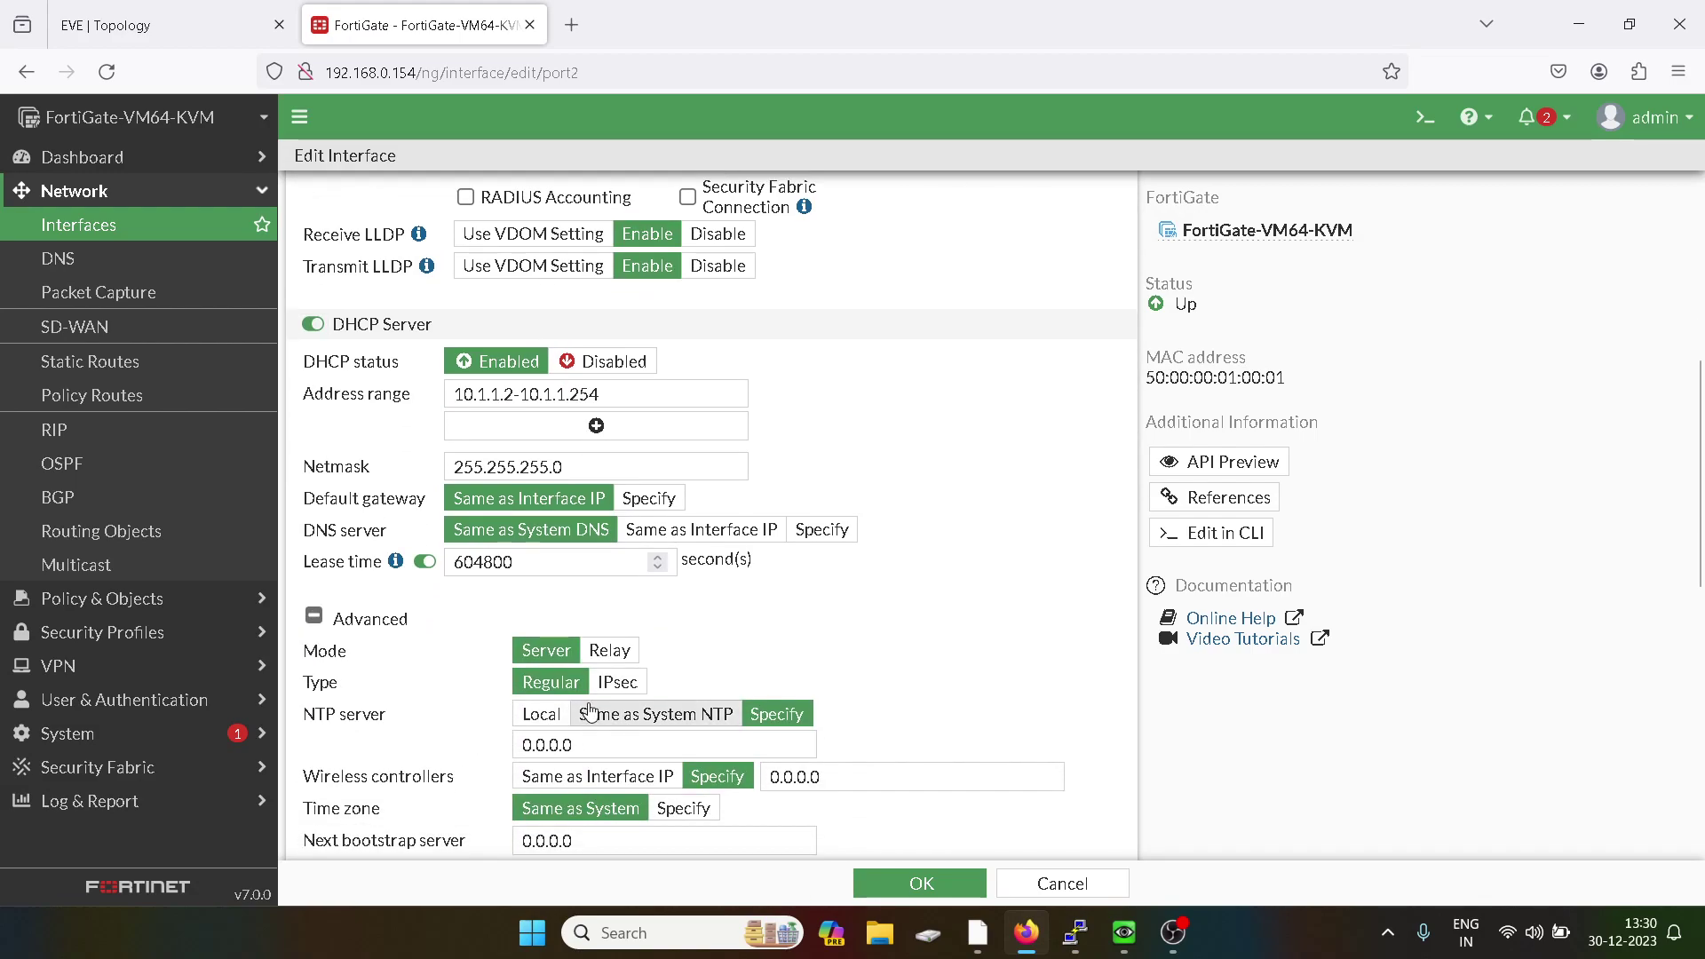
{"action": "left_click", "coordinate": [194, 11]}
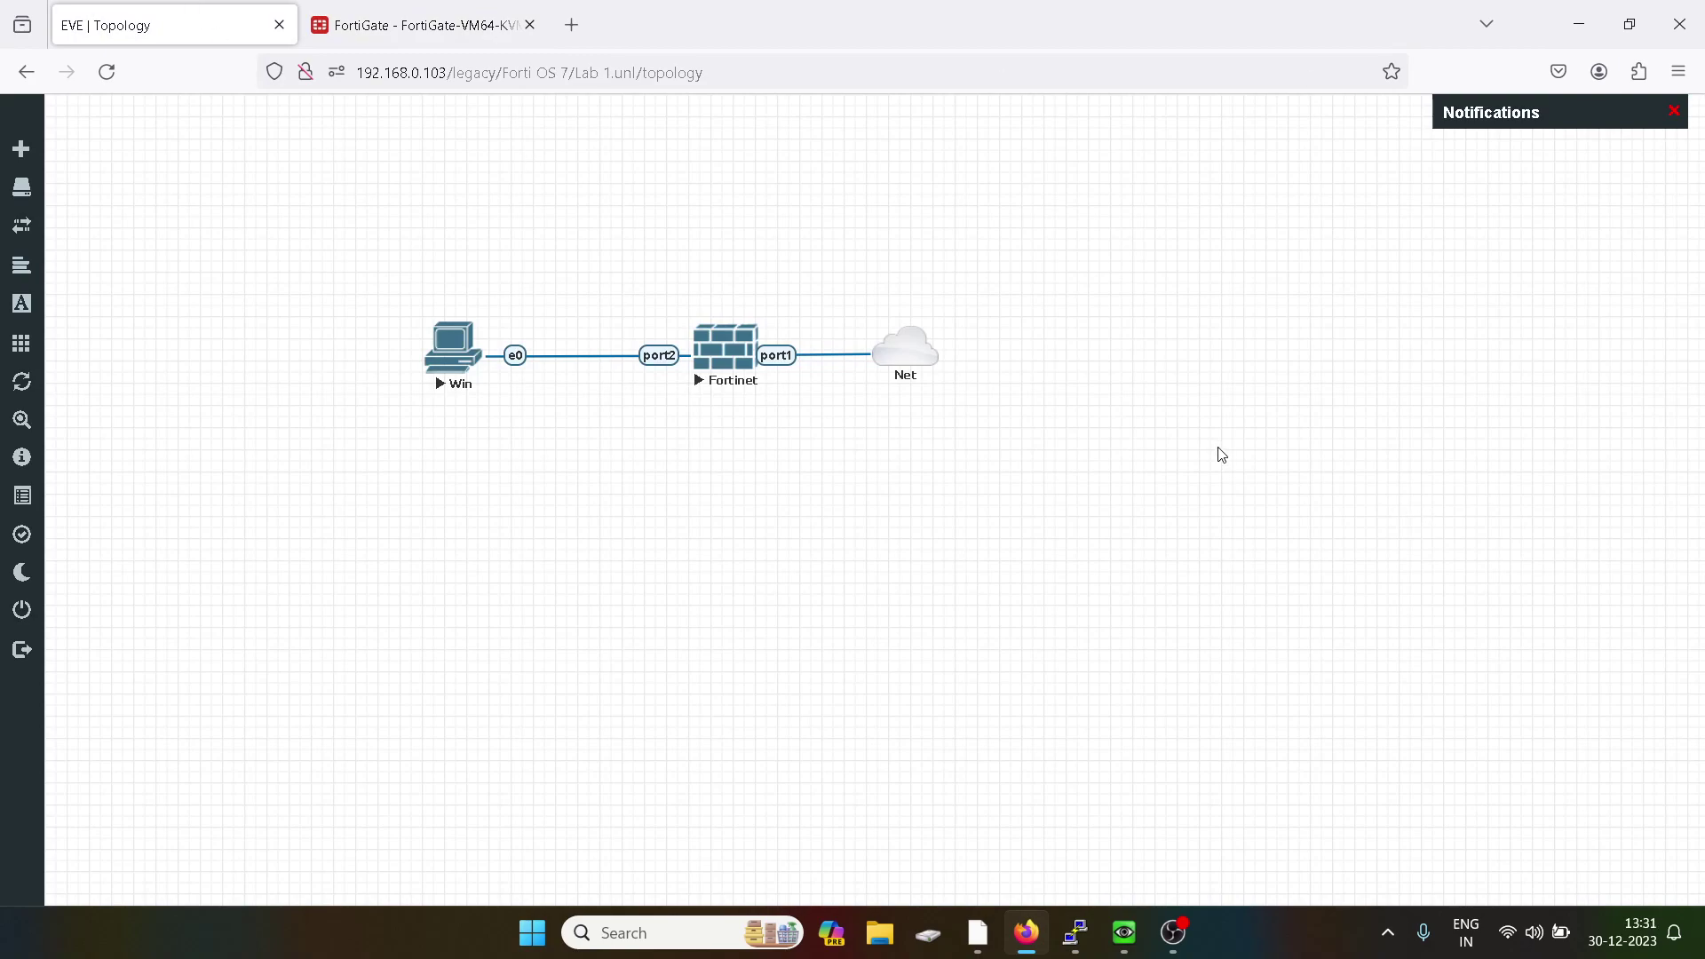
{"action": "left_click", "coordinate": [431, 29]}
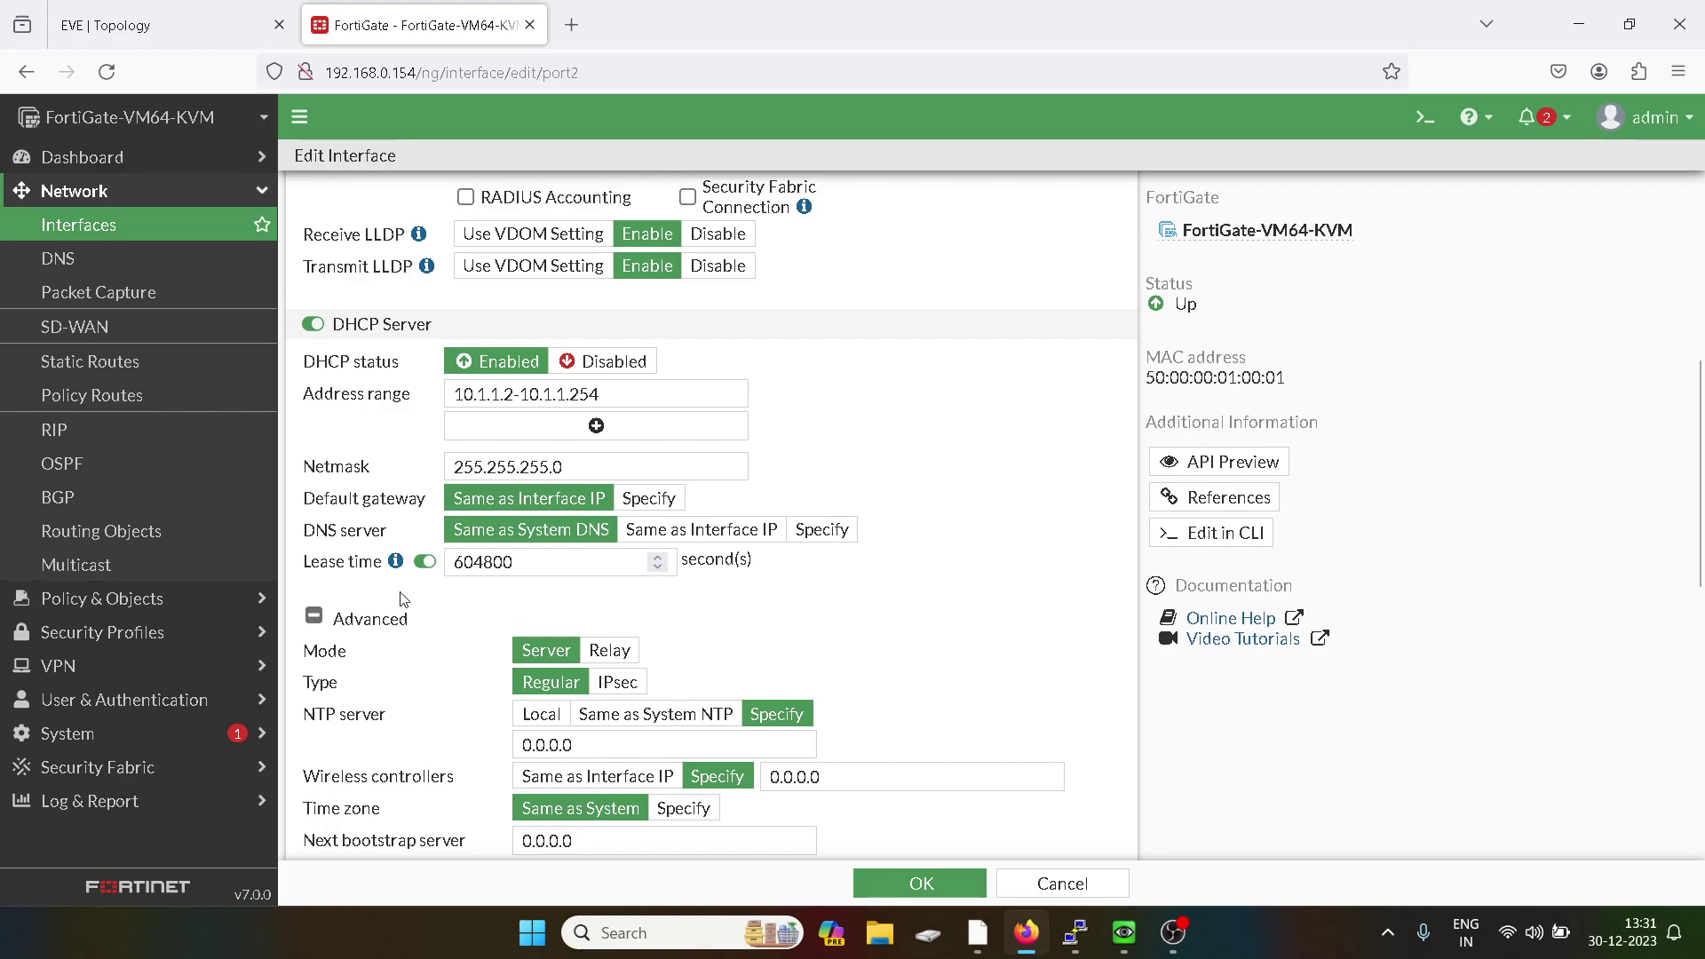
{"action": "left_click", "coordinate": [315, 617]}
{"action": "scroll", "coordinate": [886, 808], "scroll_direction": "down", "scroll_amount": 2}
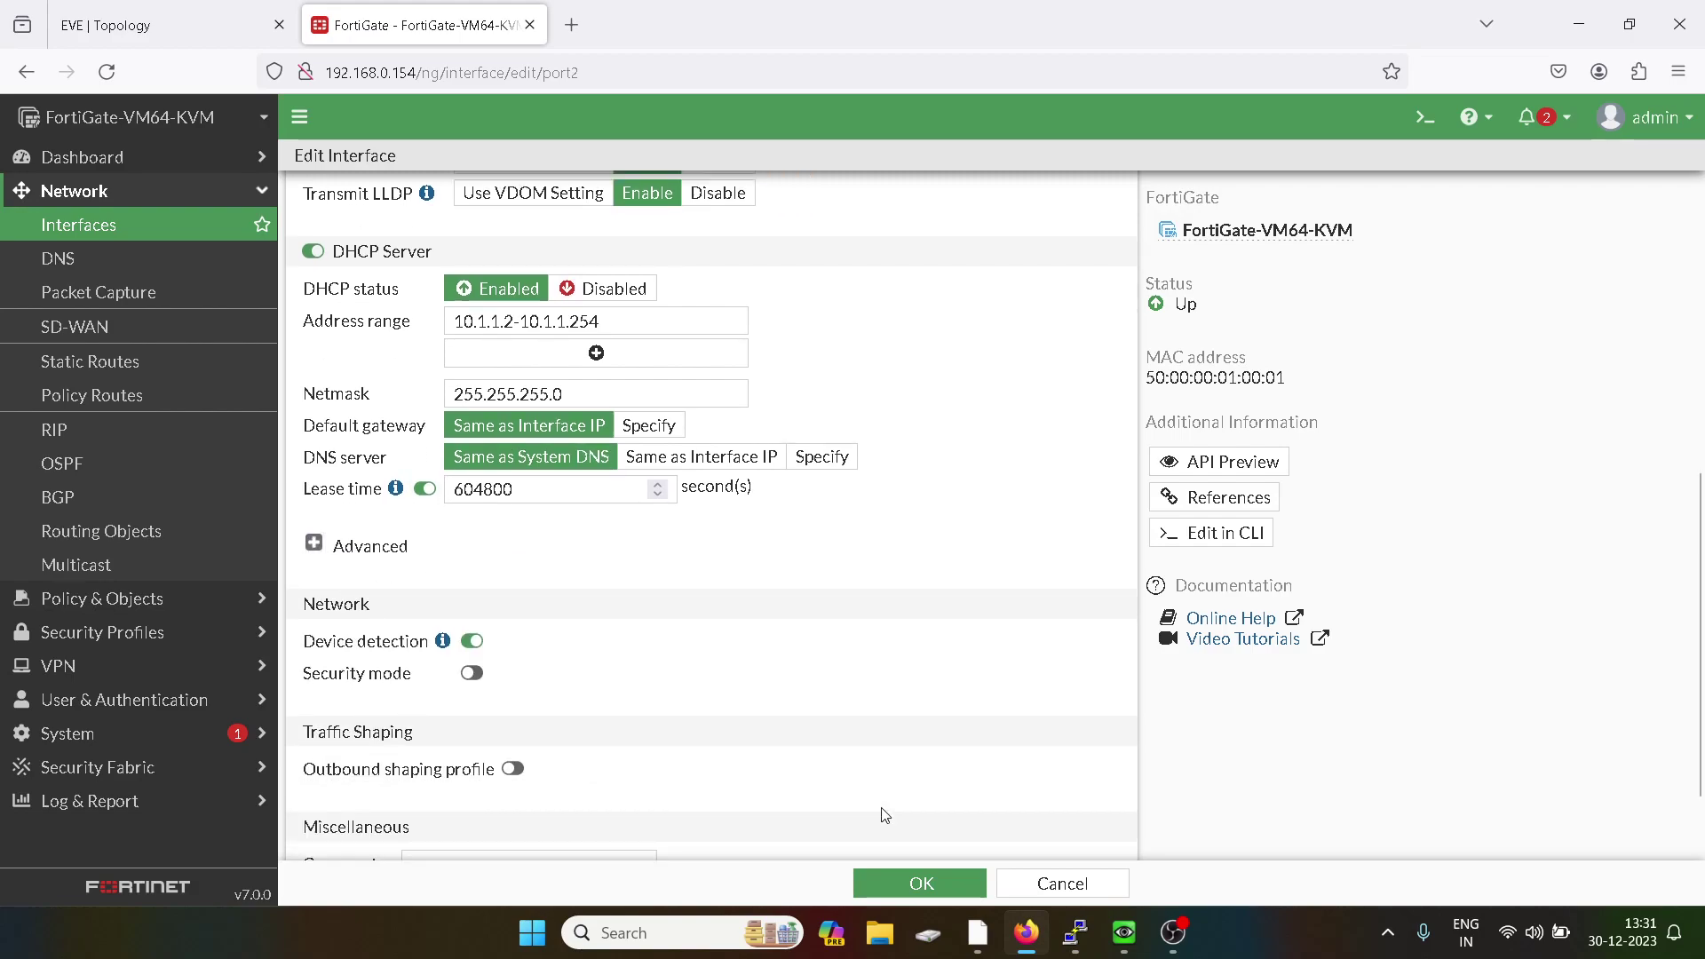
Save port2 so LAN (port2) lists 10.1.1.1/255.255.255.0 with DHCP range 10.1.1.2–10.1.1.254.
{"action": "left_click", "coordinate": [915, 879]}
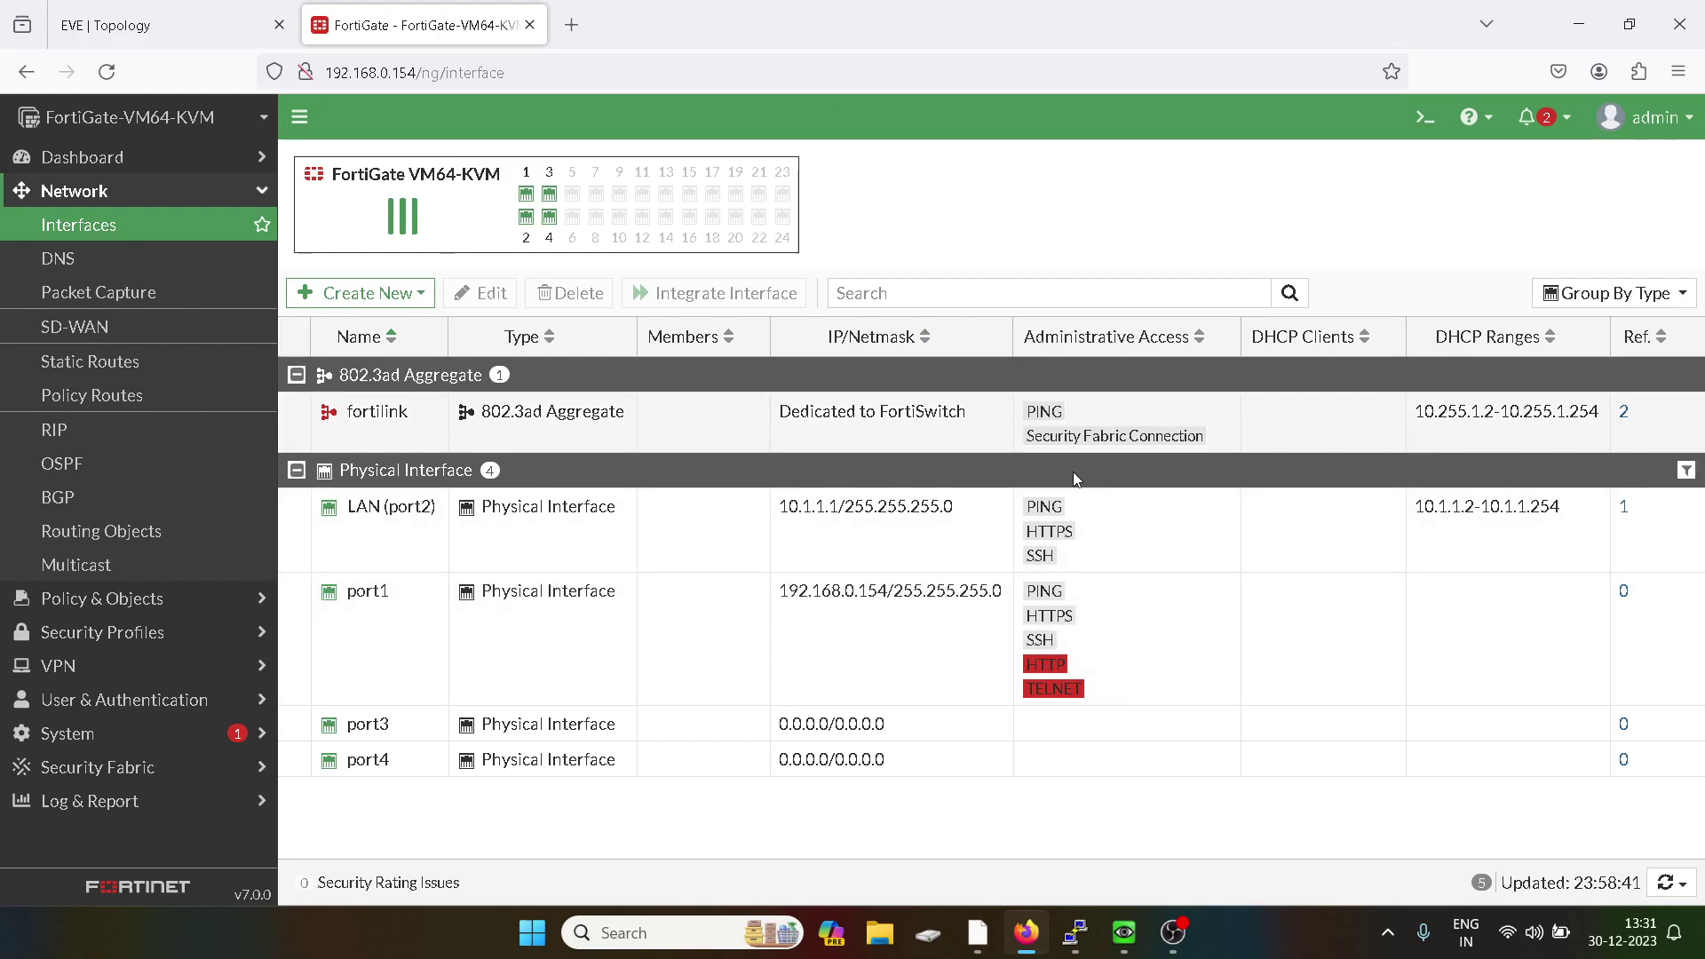
{"action": "left_click", "coordinate": [196, 9]}
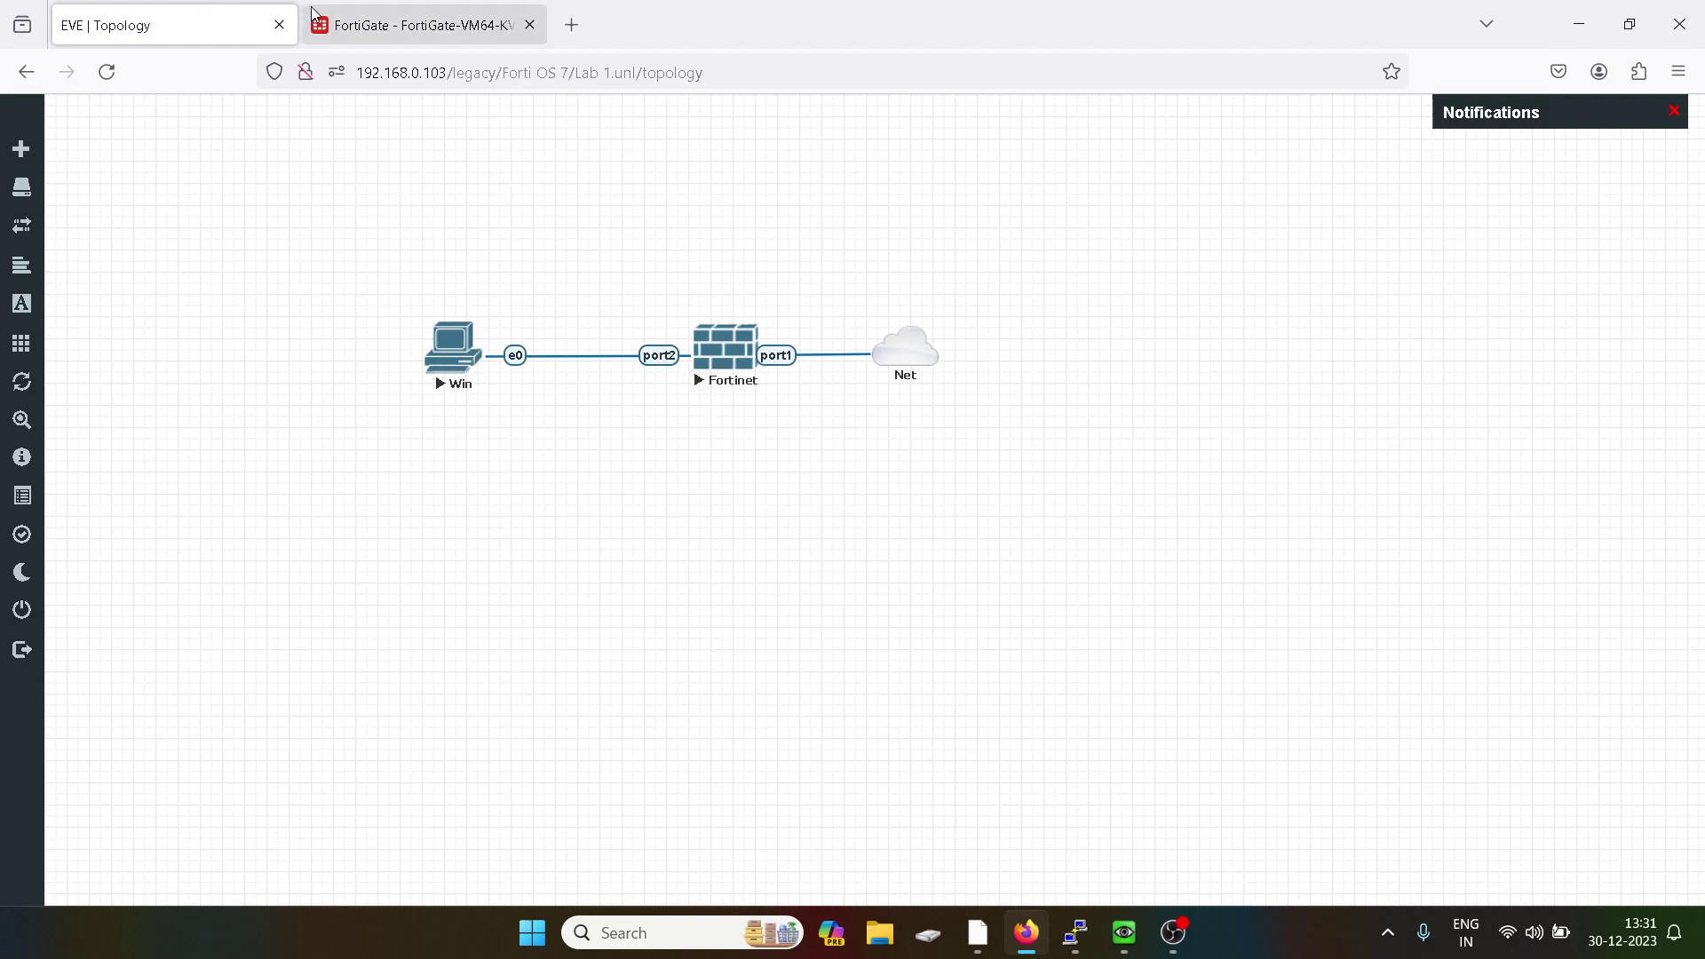
{"action": "left_click", "coordinate": [382, 27]}
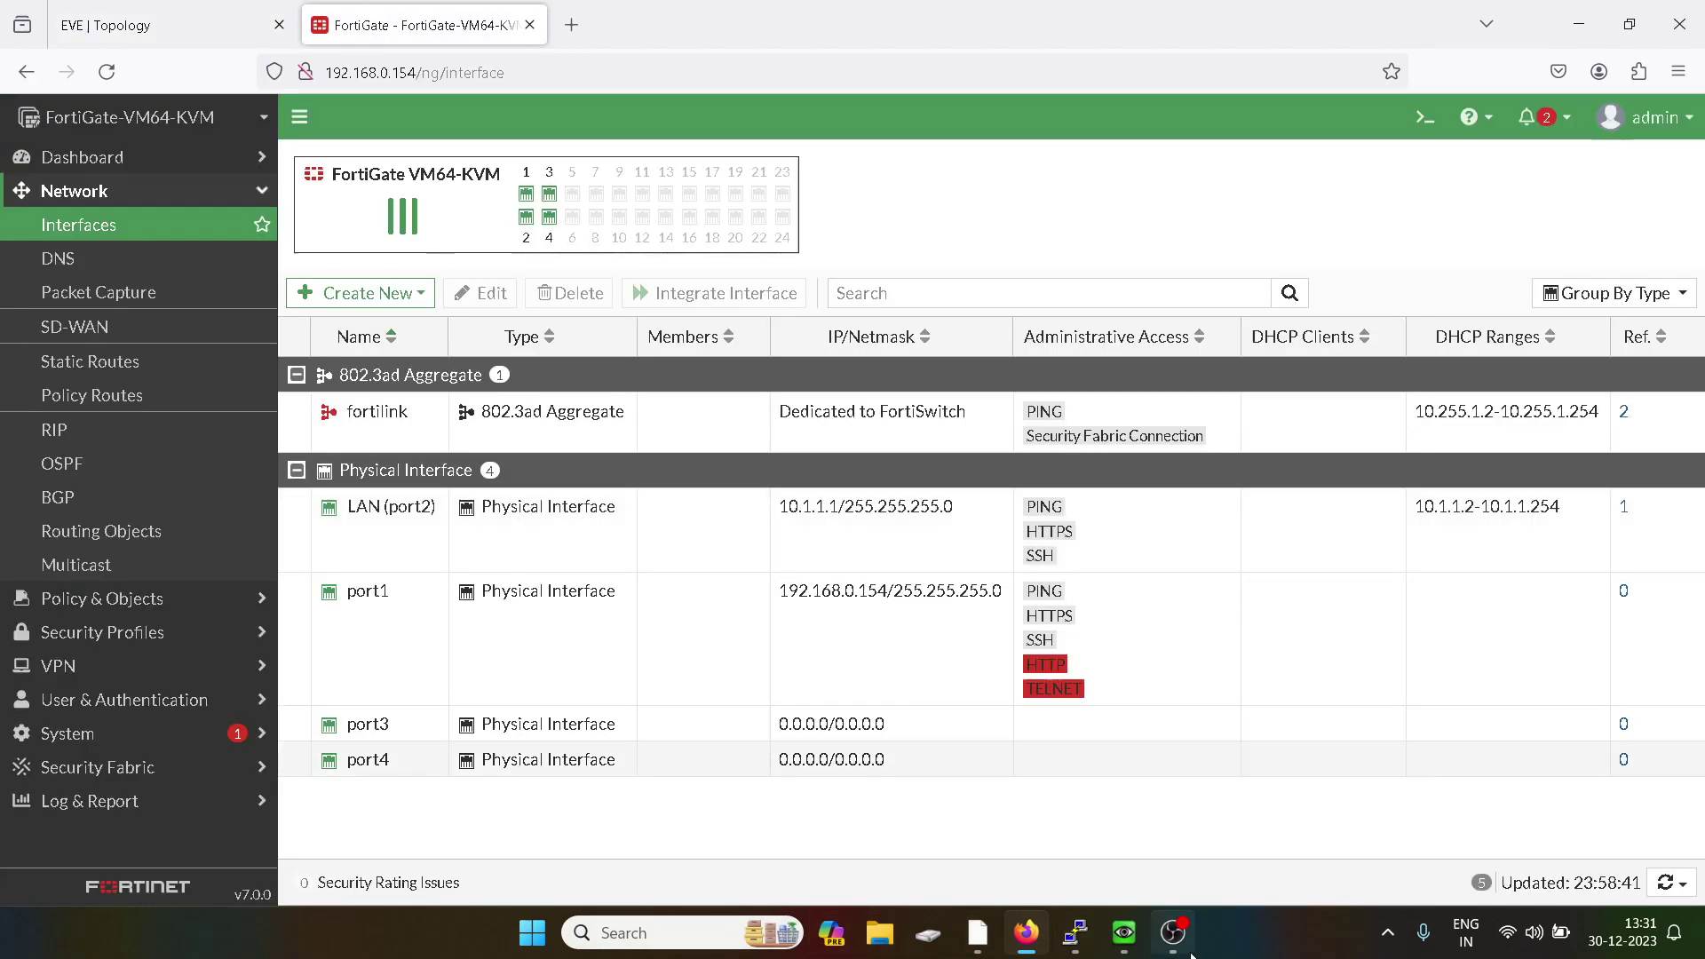
Open a command prompt on the Windows client and run ipconfig, showing DHCP address 10.1.1.2.
{"action": "left_click", "coordinate": [1127, 935]}
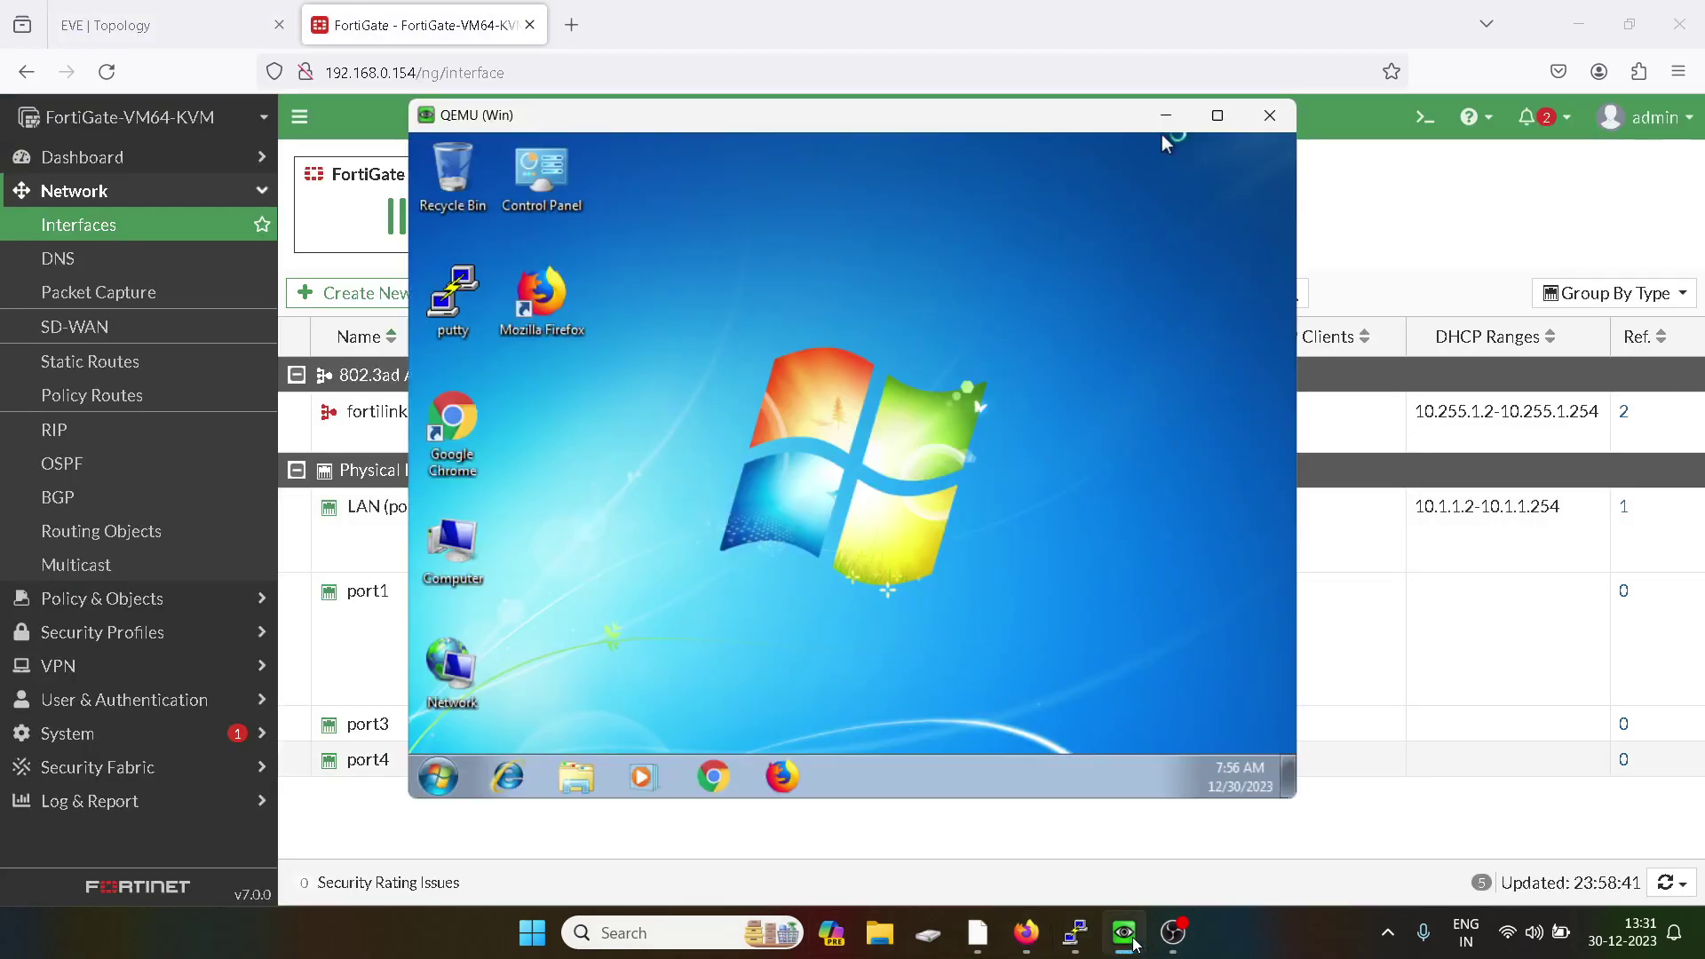
{"action": "left_click", "coordinate": [442, 776]}
{"action": "type", "text": "cmd"}
{"action": "key", "text": "Return"}
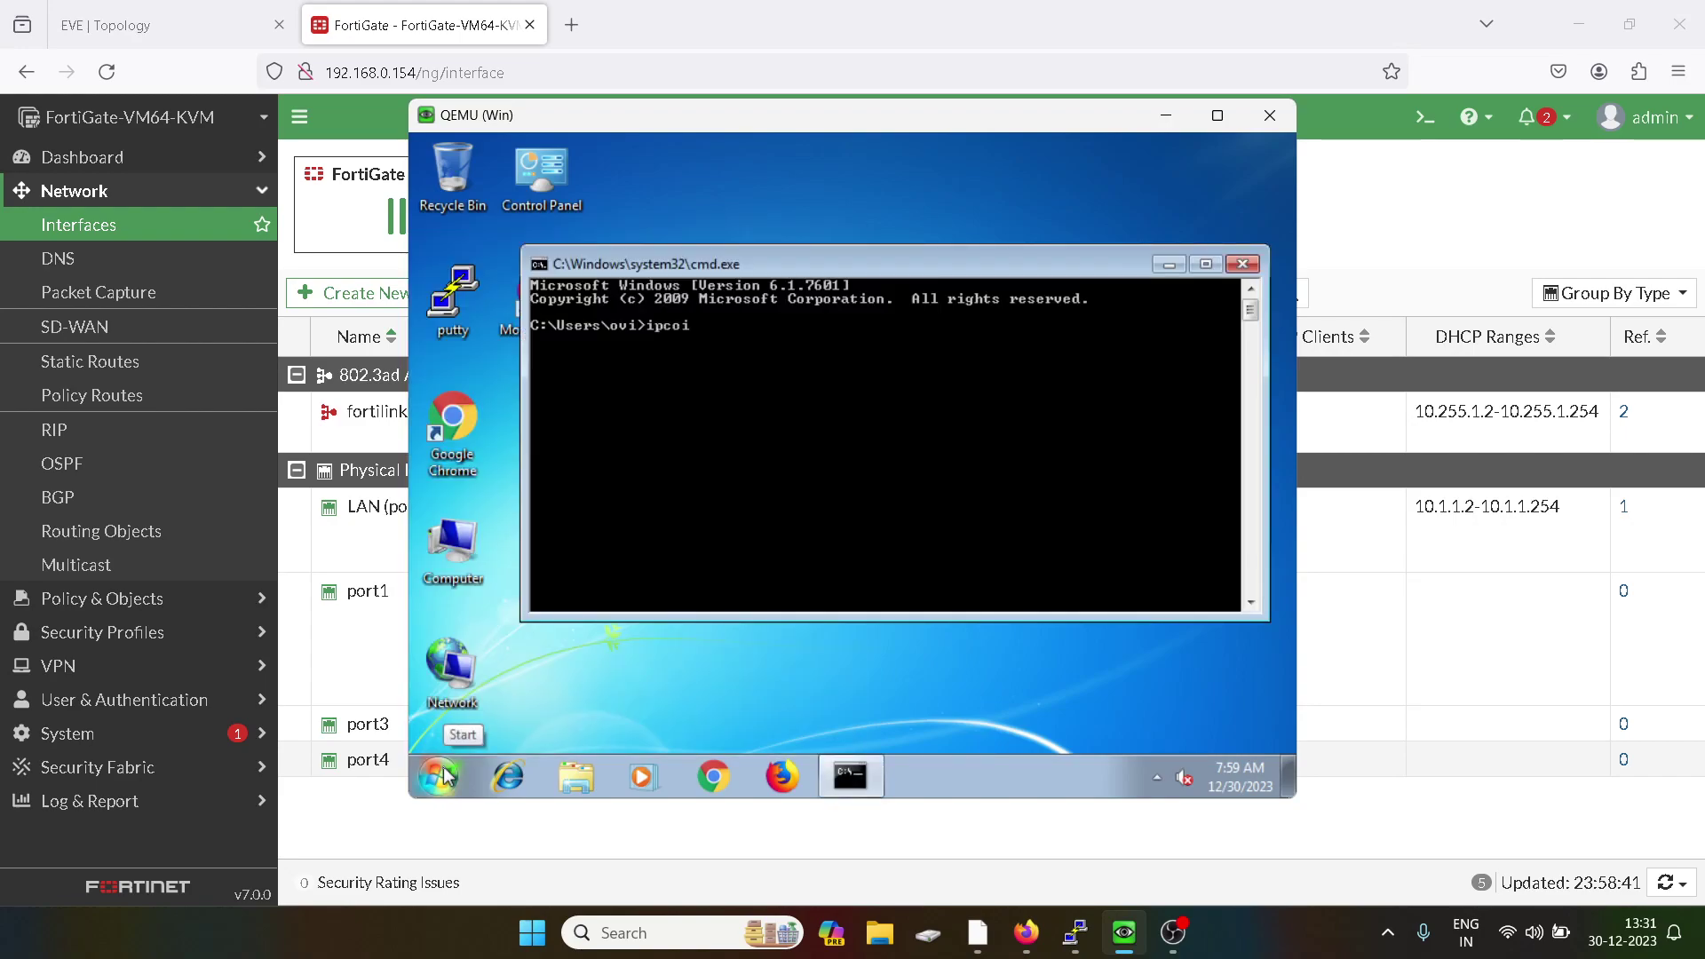
{"action": "type", "text": "ipconfig"}
{"action": "key", "text": "Return"}
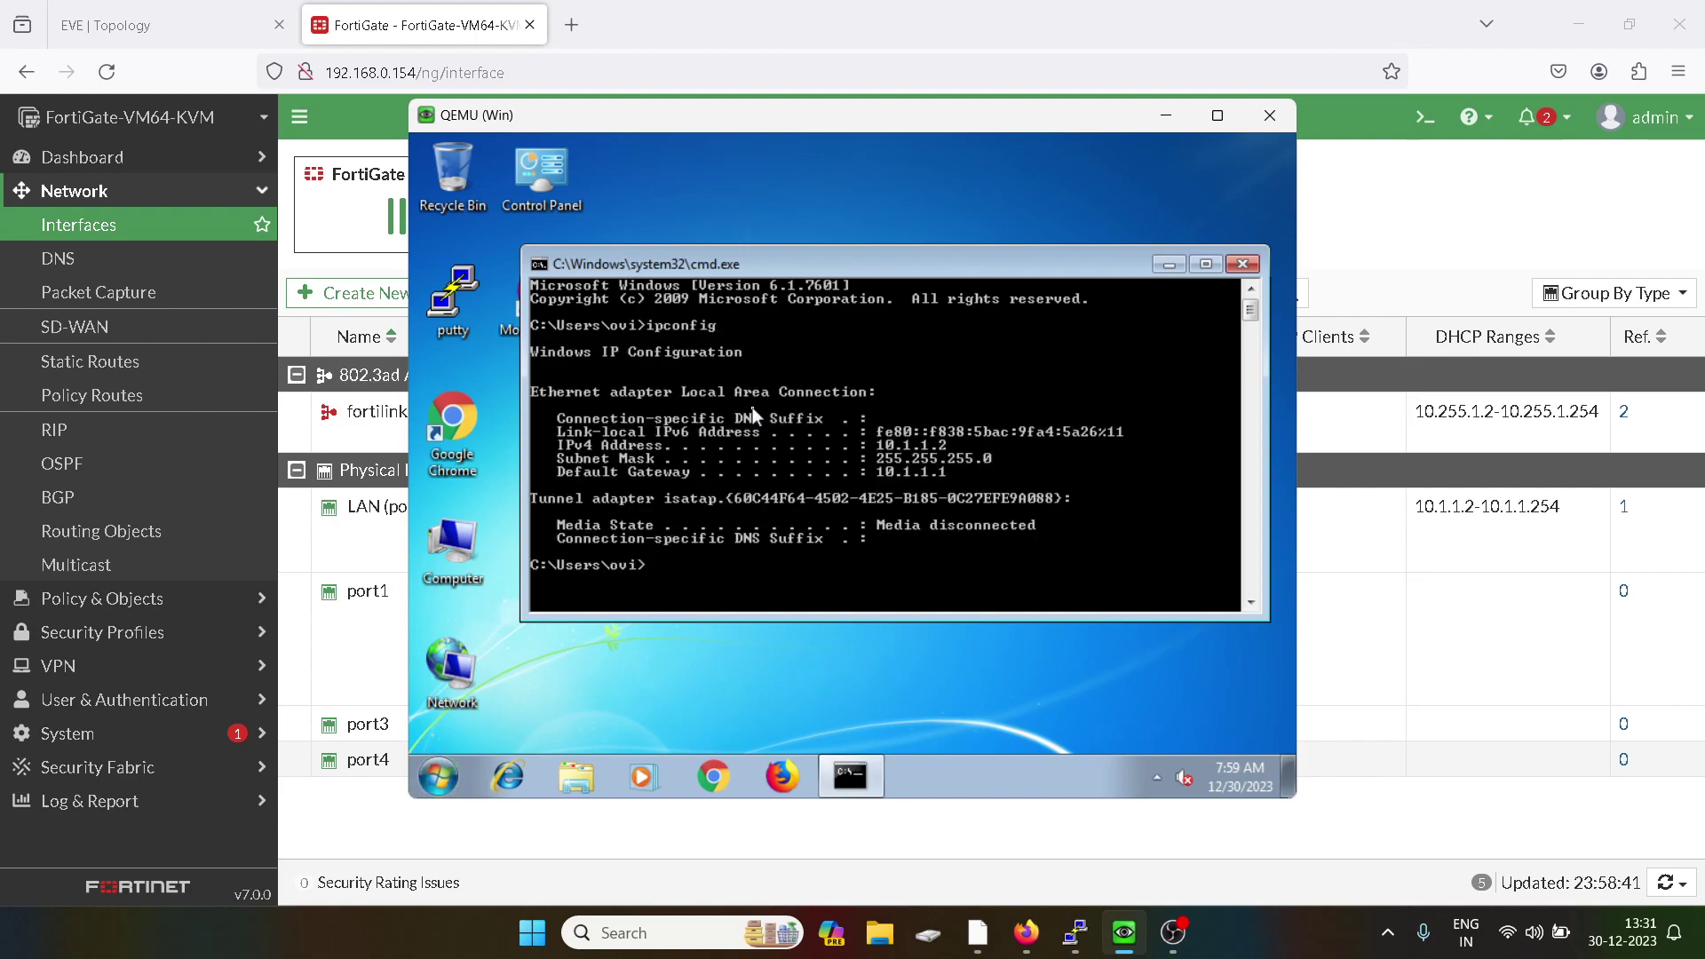
Ping gateway 10.1.1.1 with 0% loss, stop it, then start pinging 8.8.8.8.
{"action": "type", "text": "ping 10.1.1.1"}
{"action": "key", "text": "Return"}
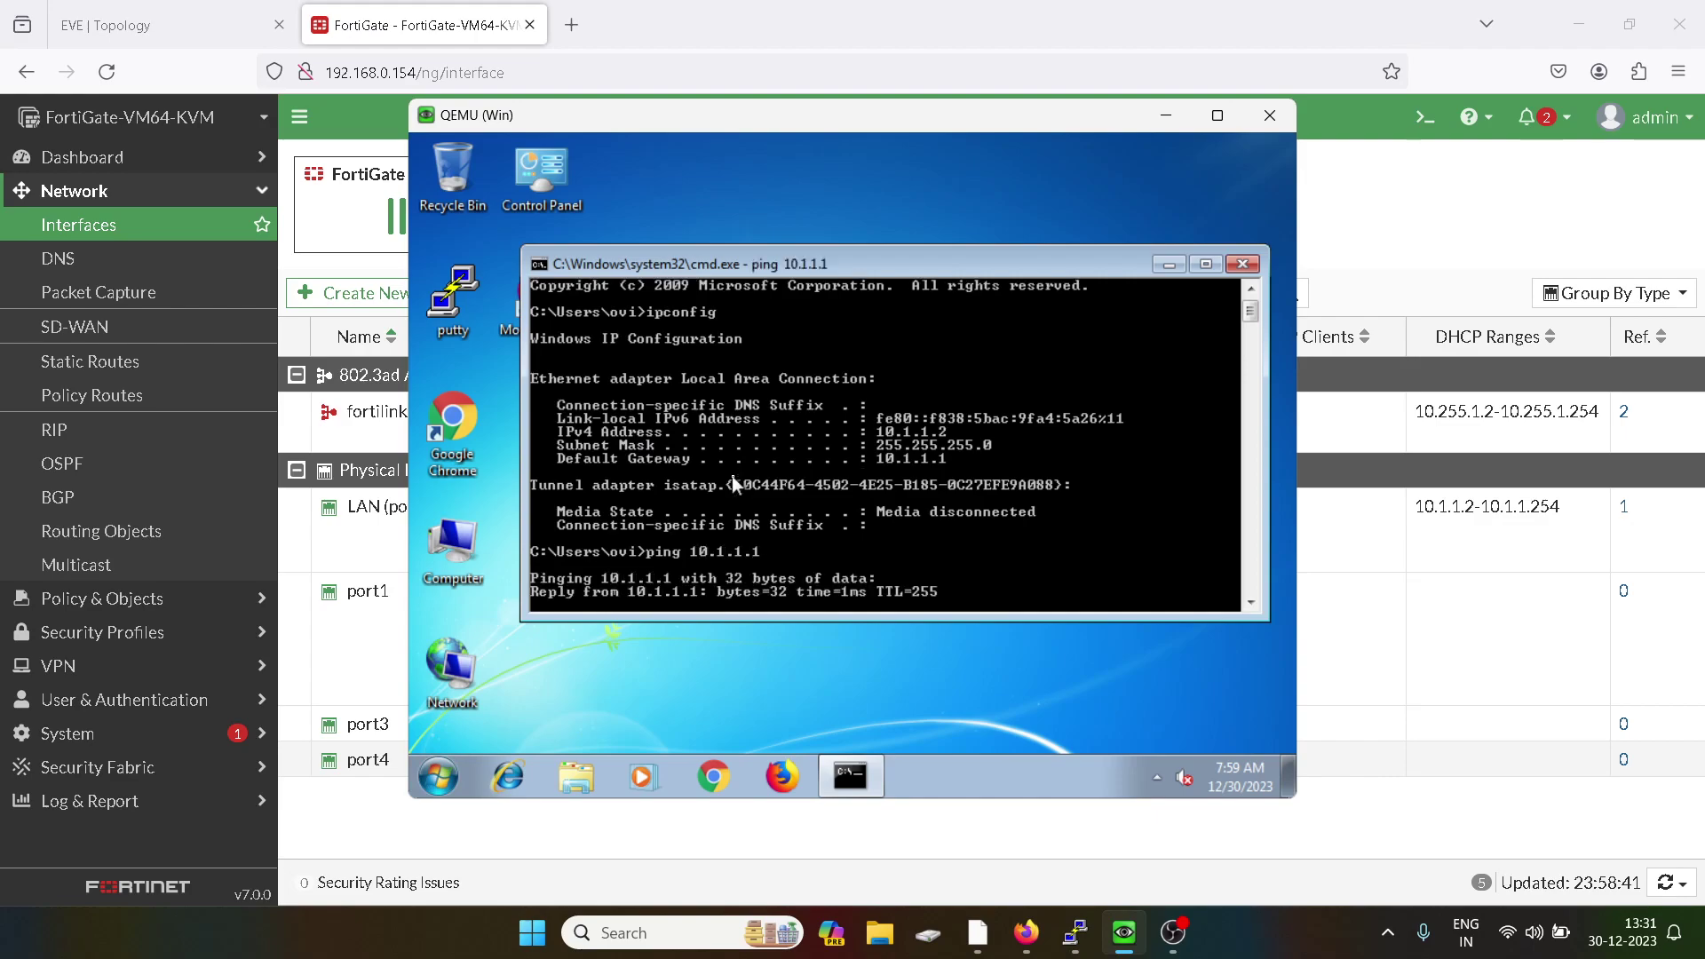
{"action": "key", "text": "ctrl+c"}
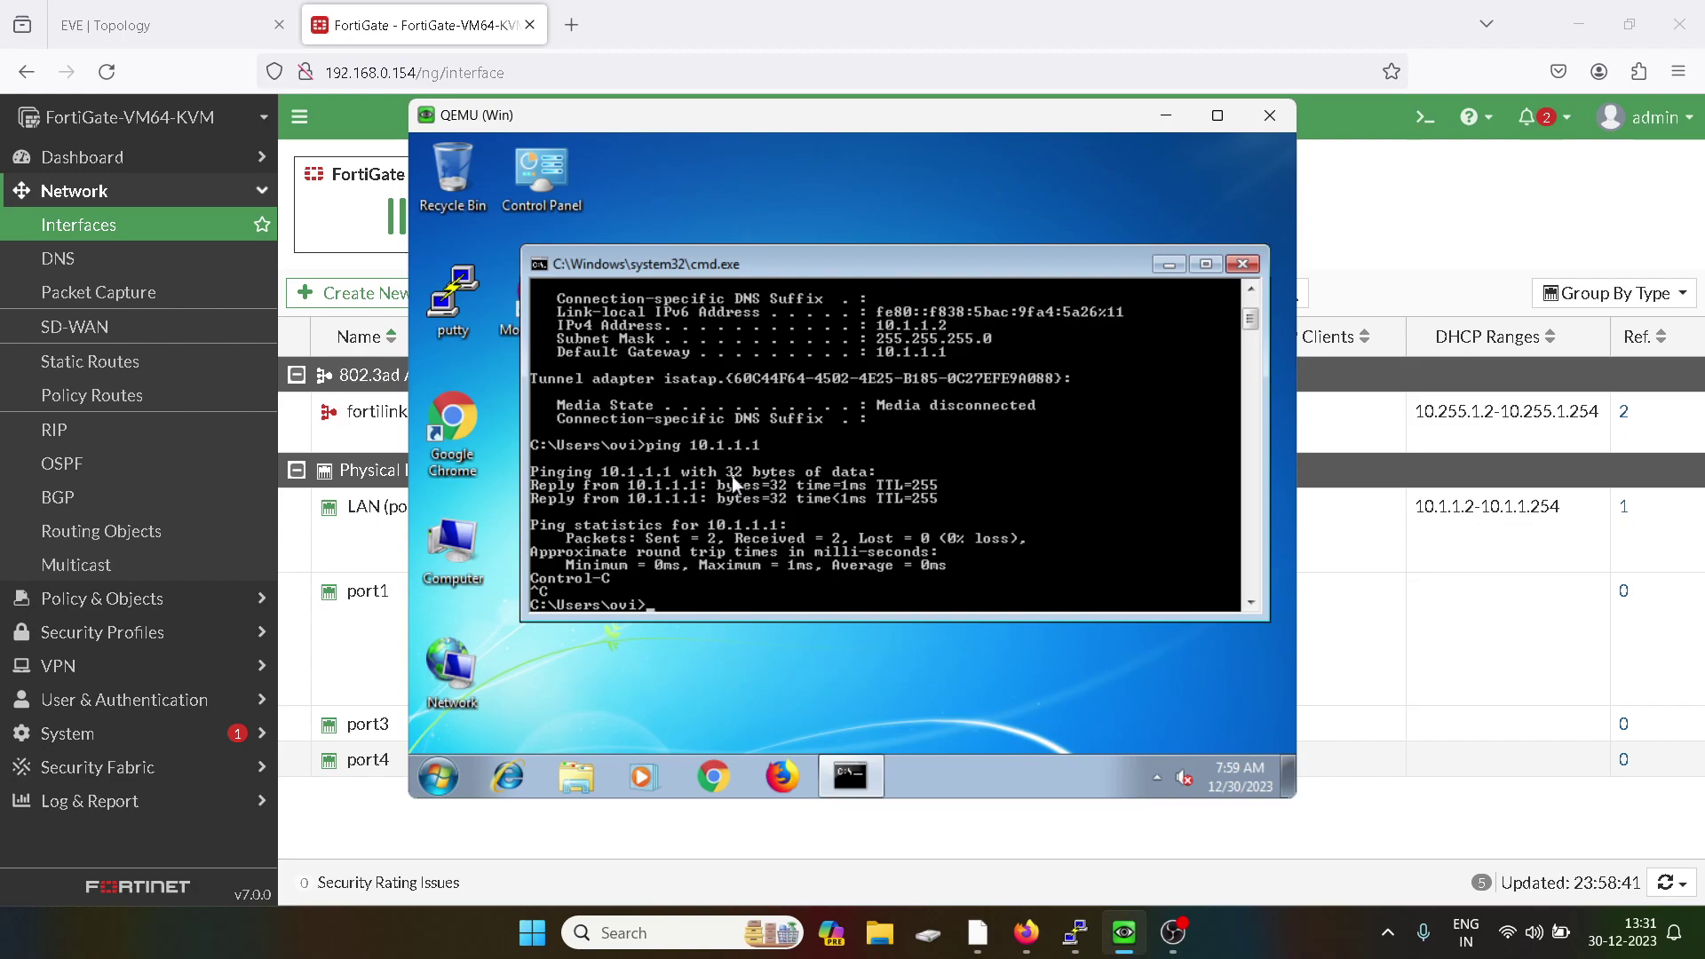
{"action": "type", "text": "ping 8.8.8.8"}
{"action": "key", "text": "Return"}
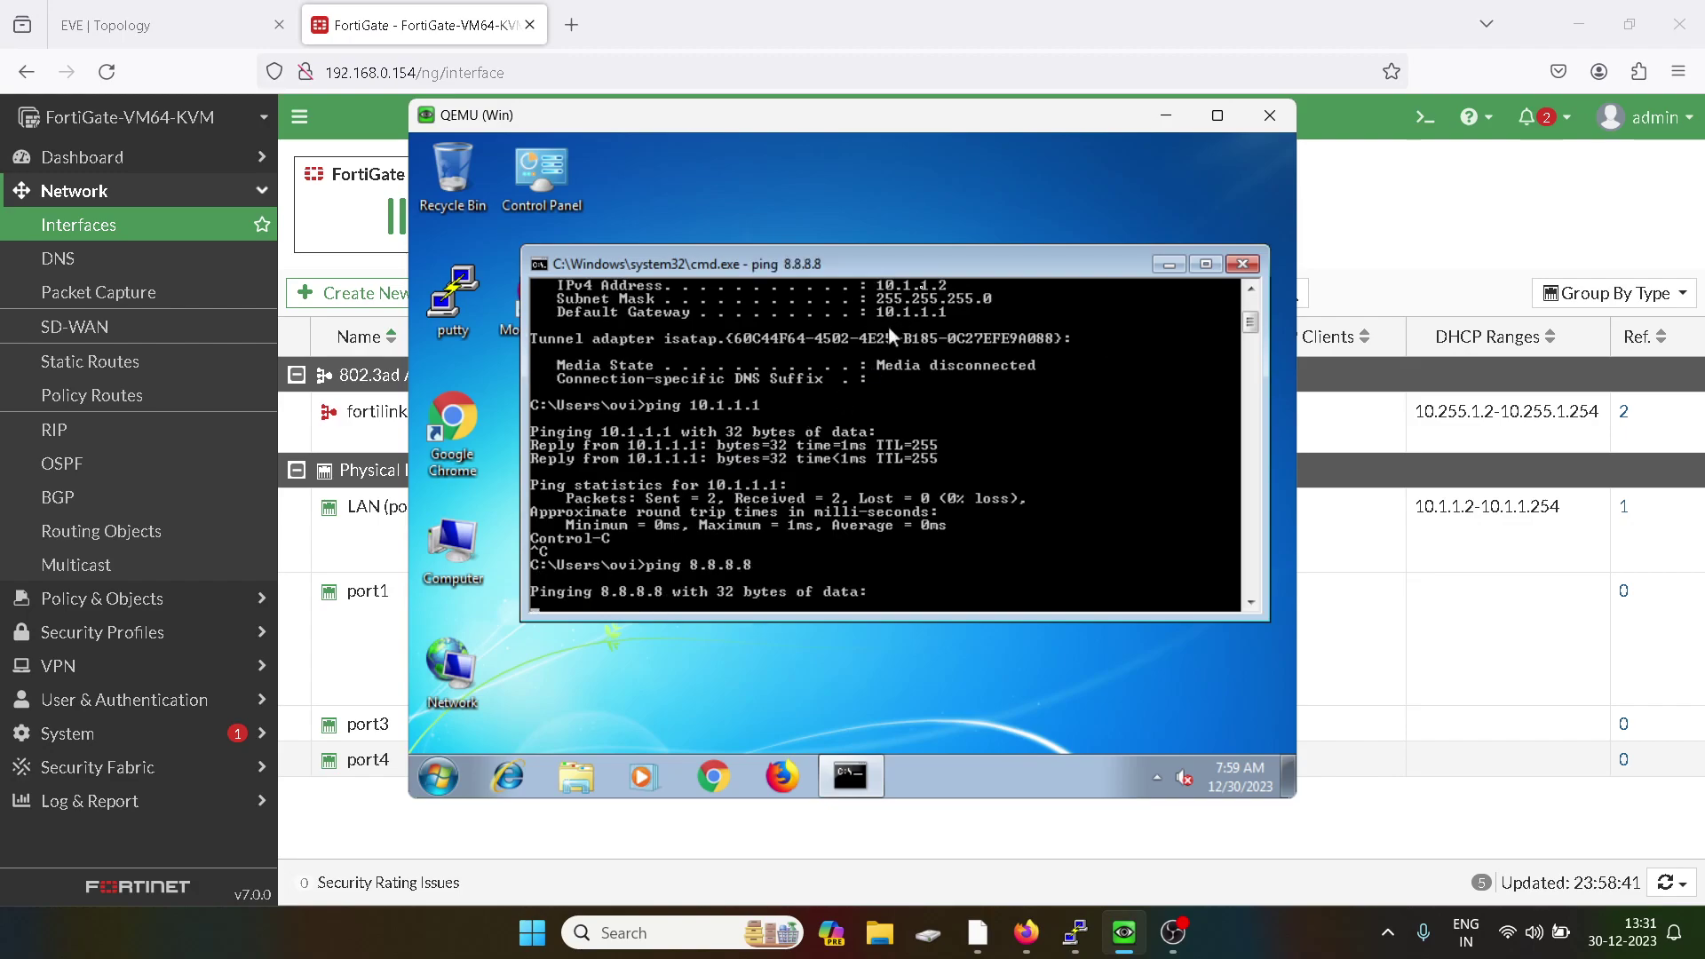
Create a static route 0.0.0.0/0 out port1 via gateway 192.168.0.1.
{"action": "left_click", "coordinate": [1164, 115]}
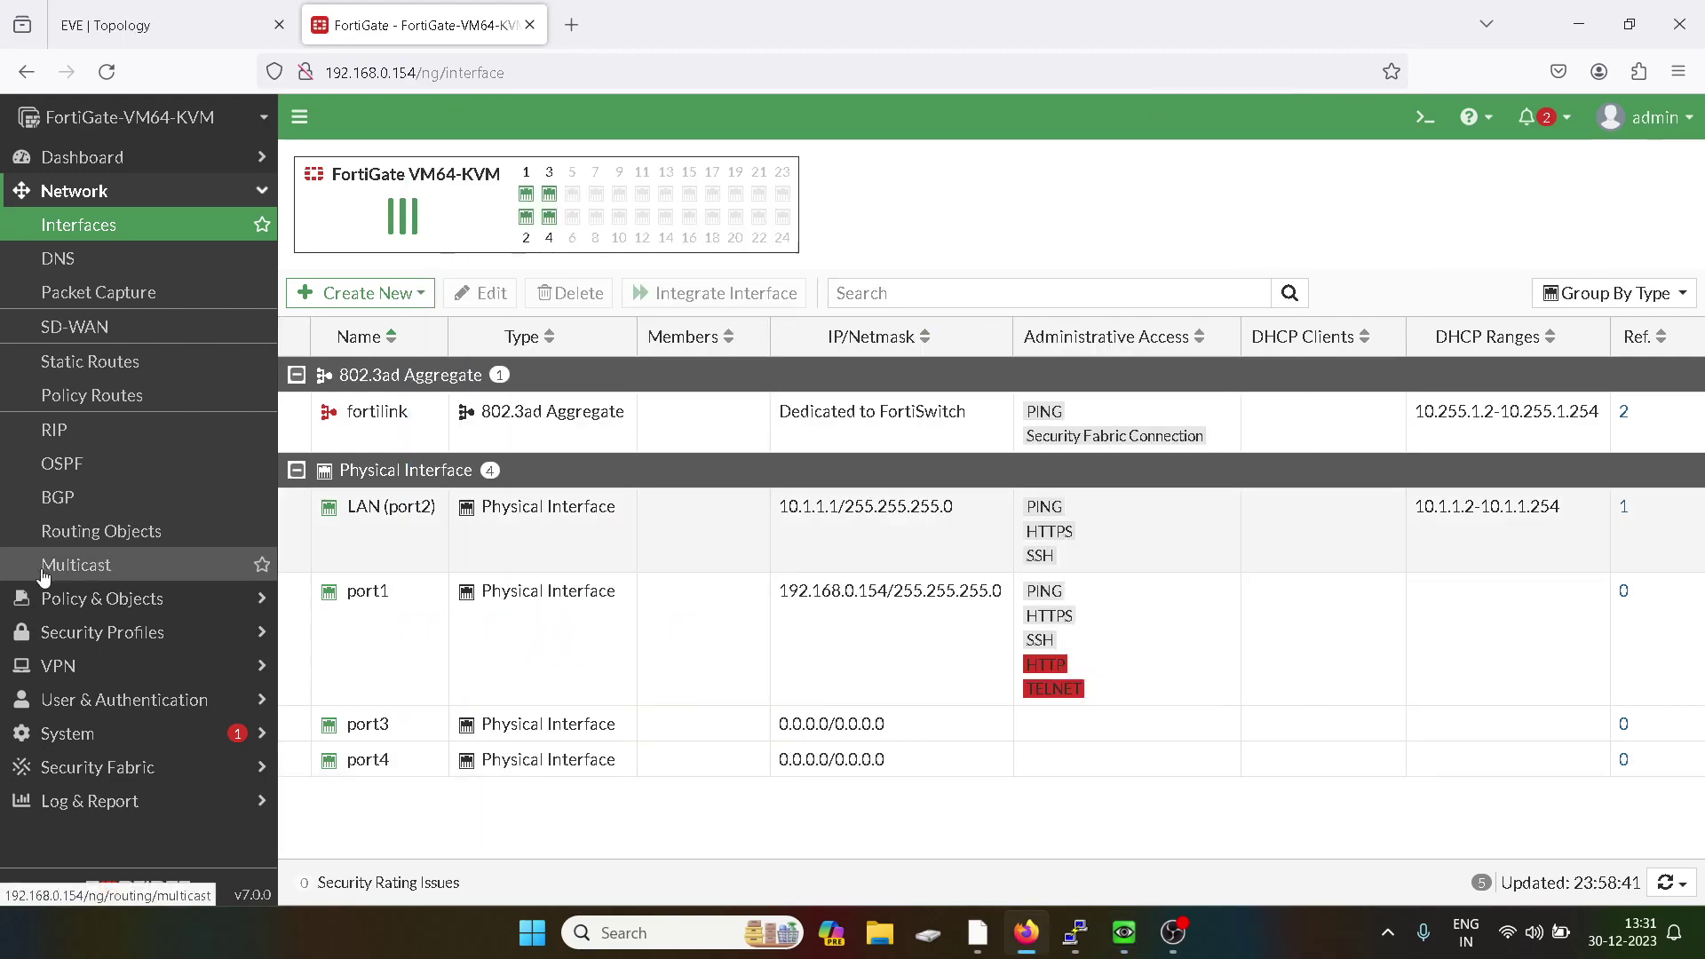
{"action": "left_click", "coordinate": [85, 364]}
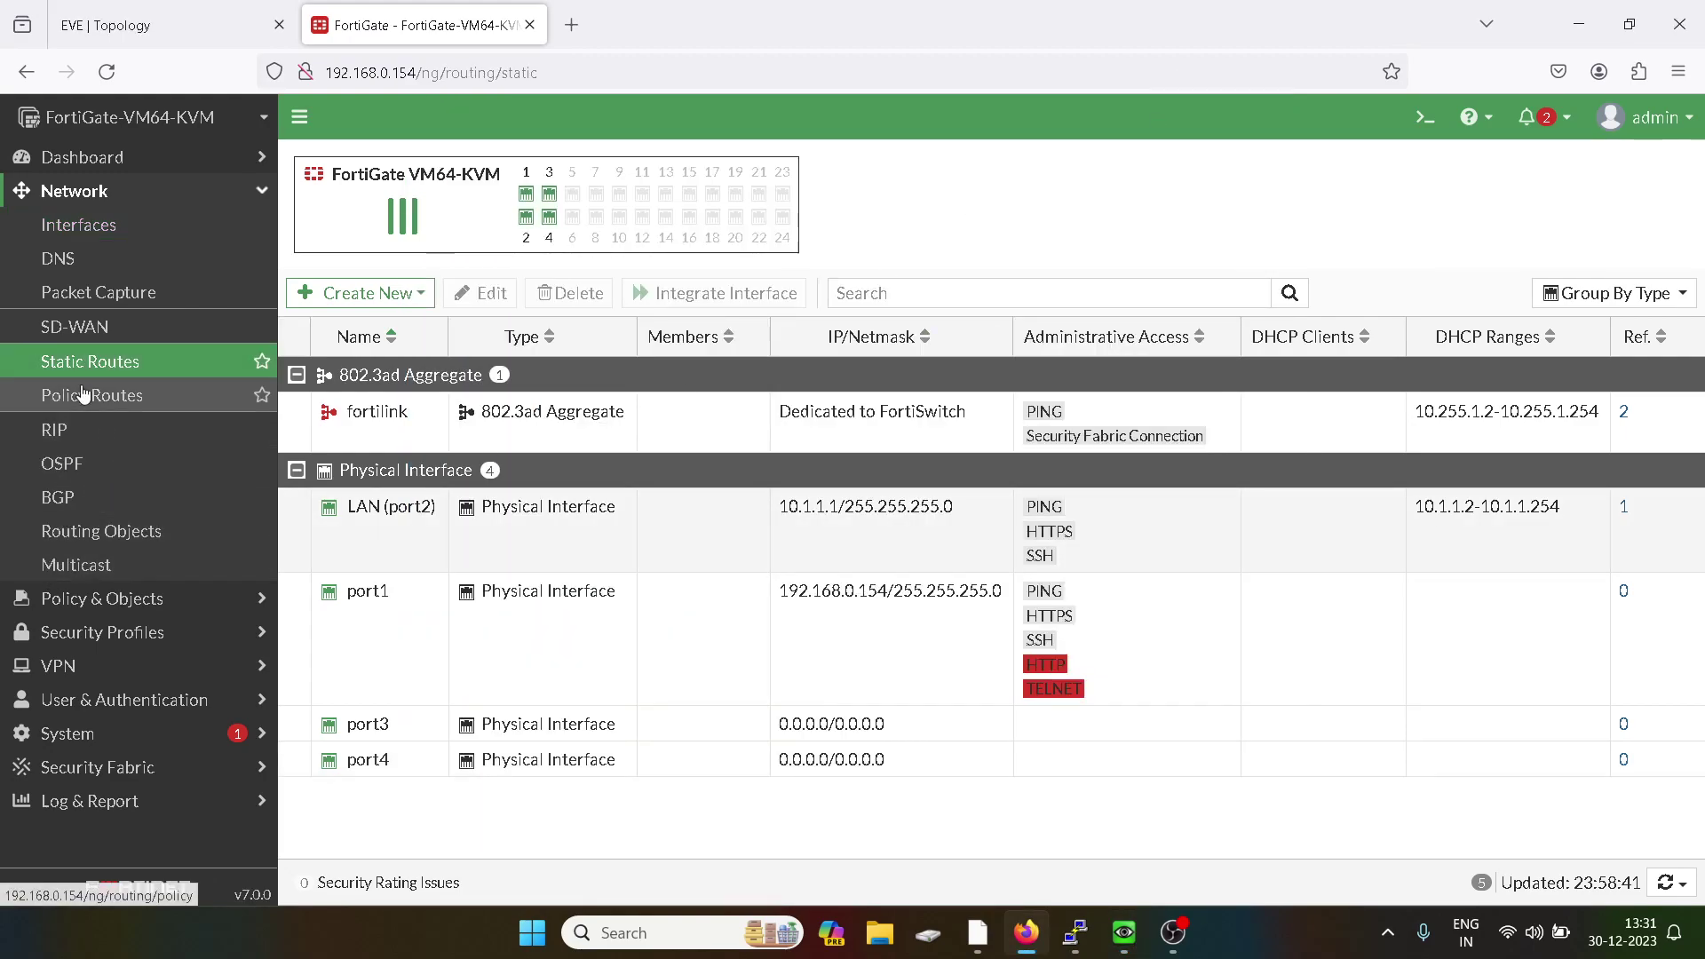
{"action": "left_click", "coordinate": [365, 167]}
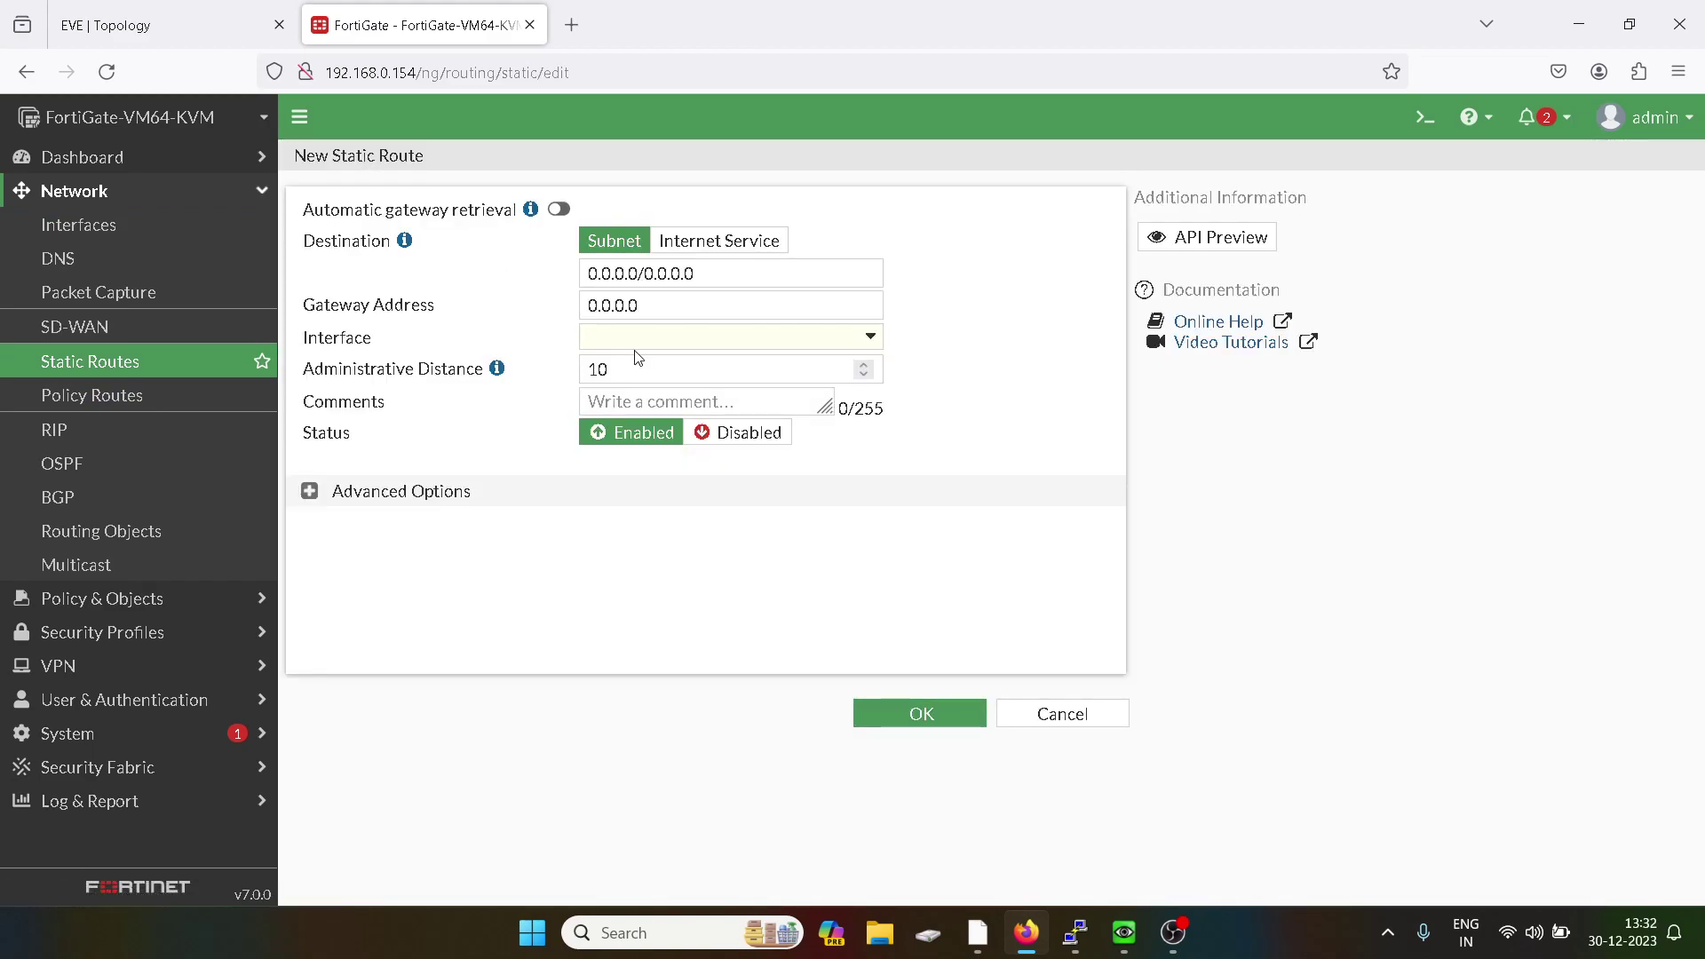
{"action": "left_click", "coordinate": [693, 341]}
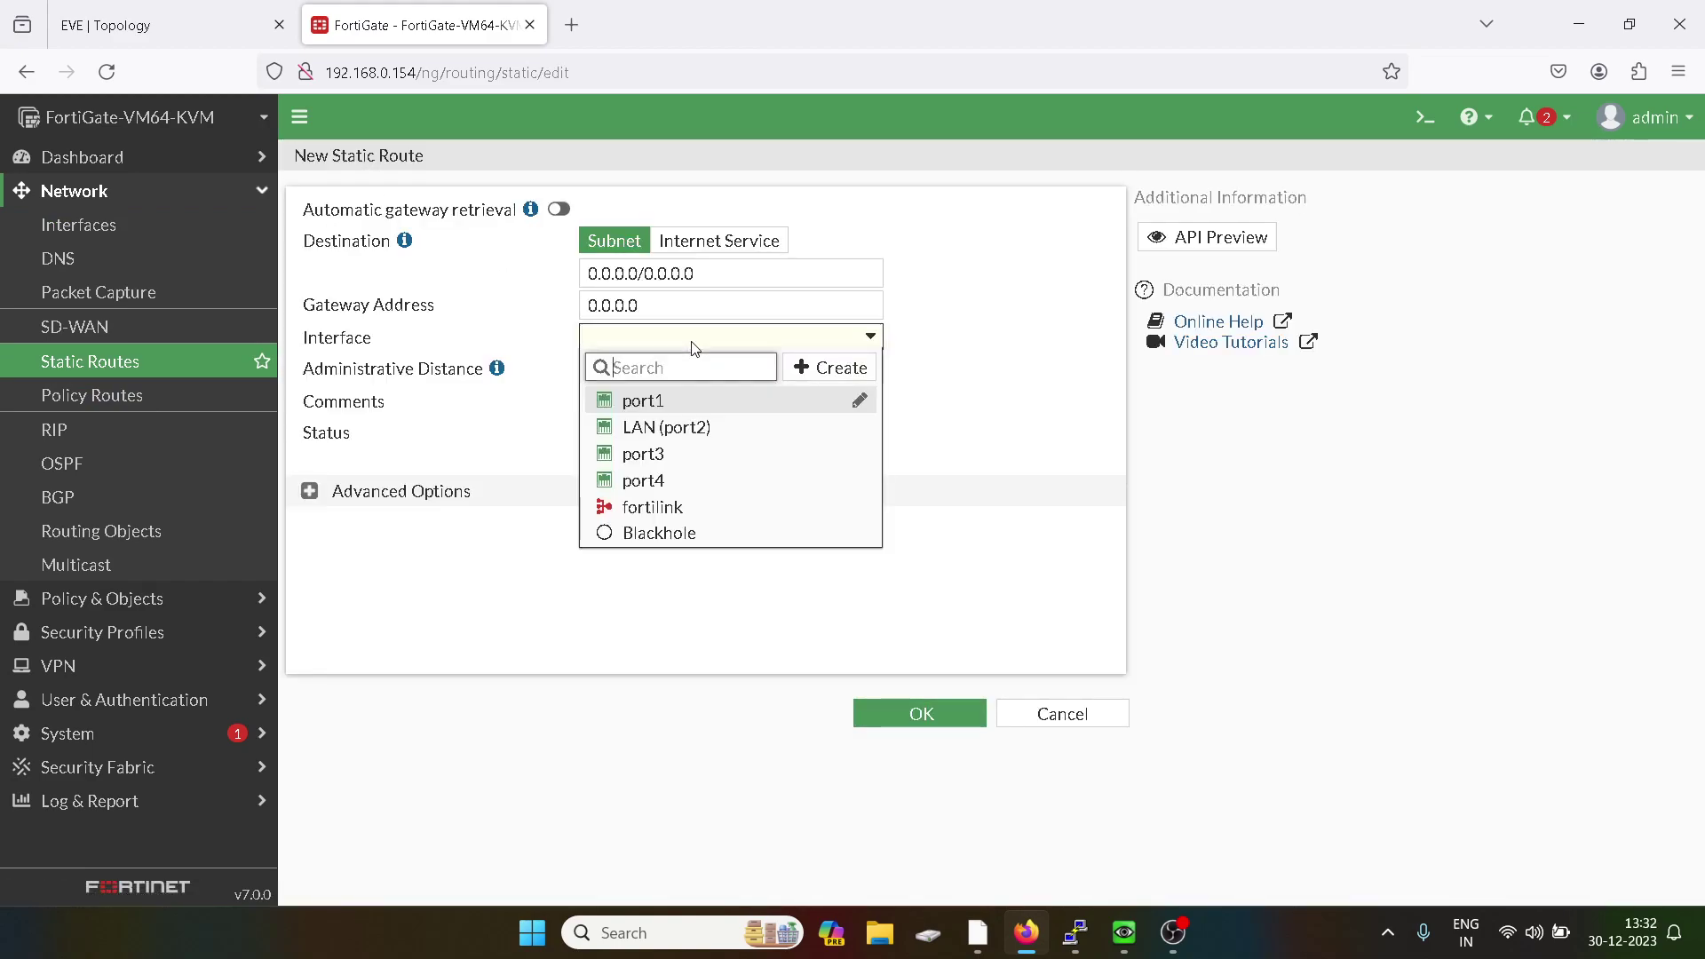
{"action": "left_click", "coordinate": [651, 404]}
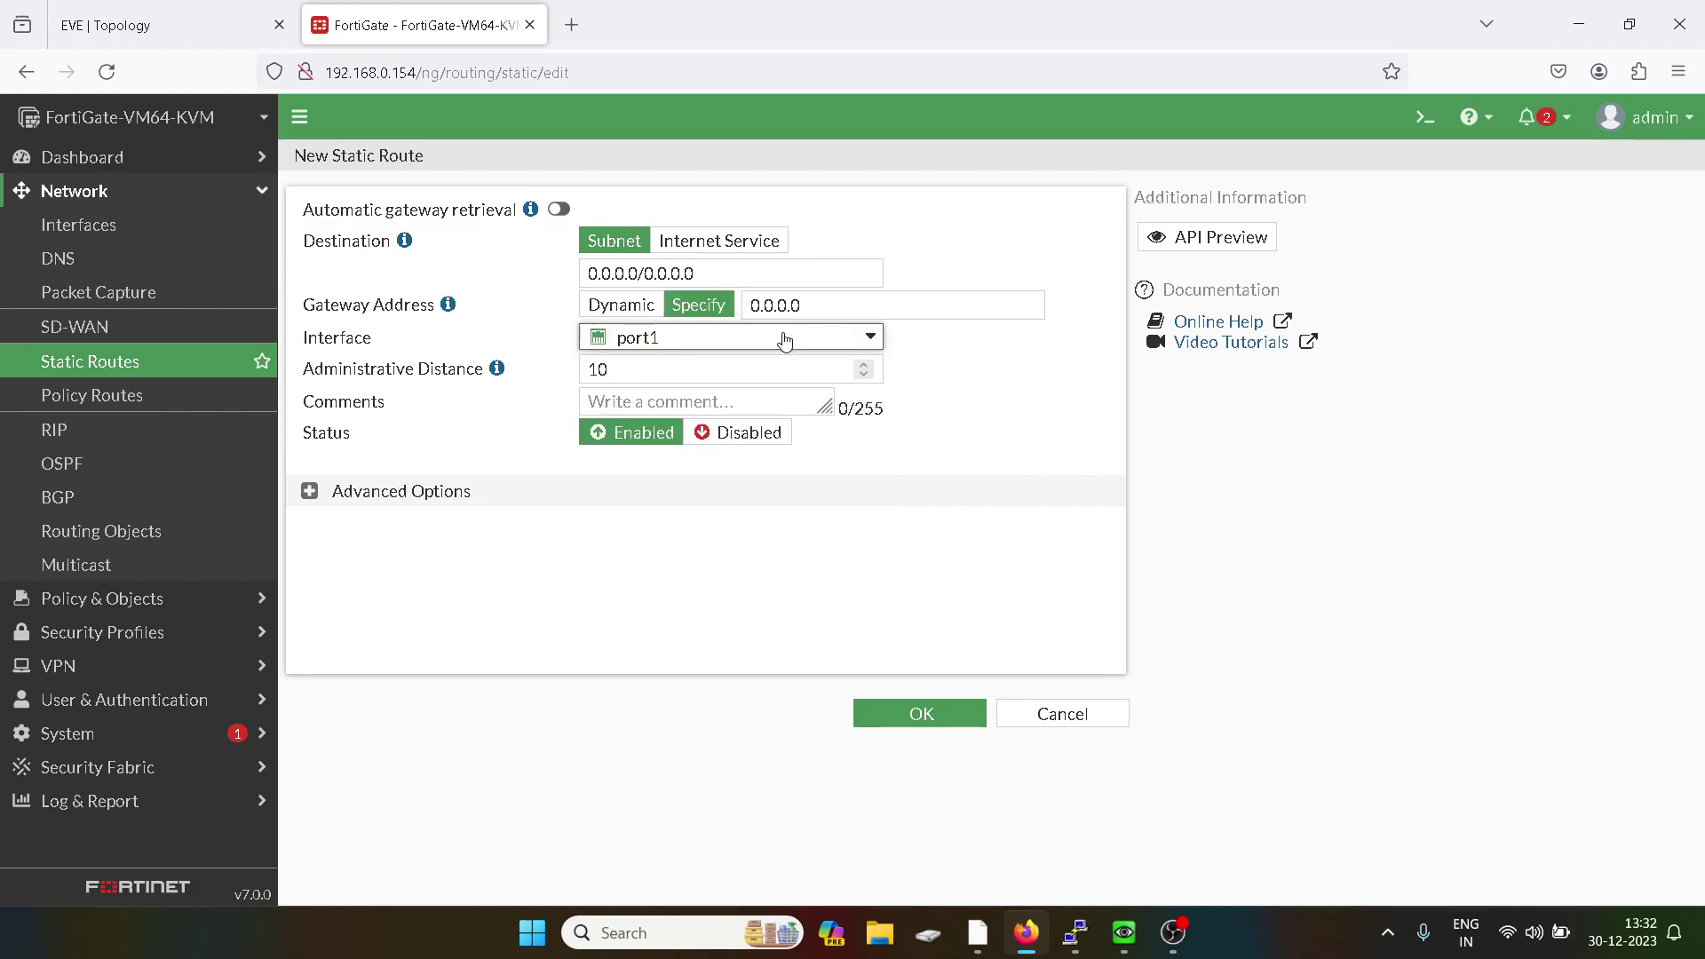
{"action": "double_click", "coordinate": [770, 302]}
{"action": "type", "text": "1"}
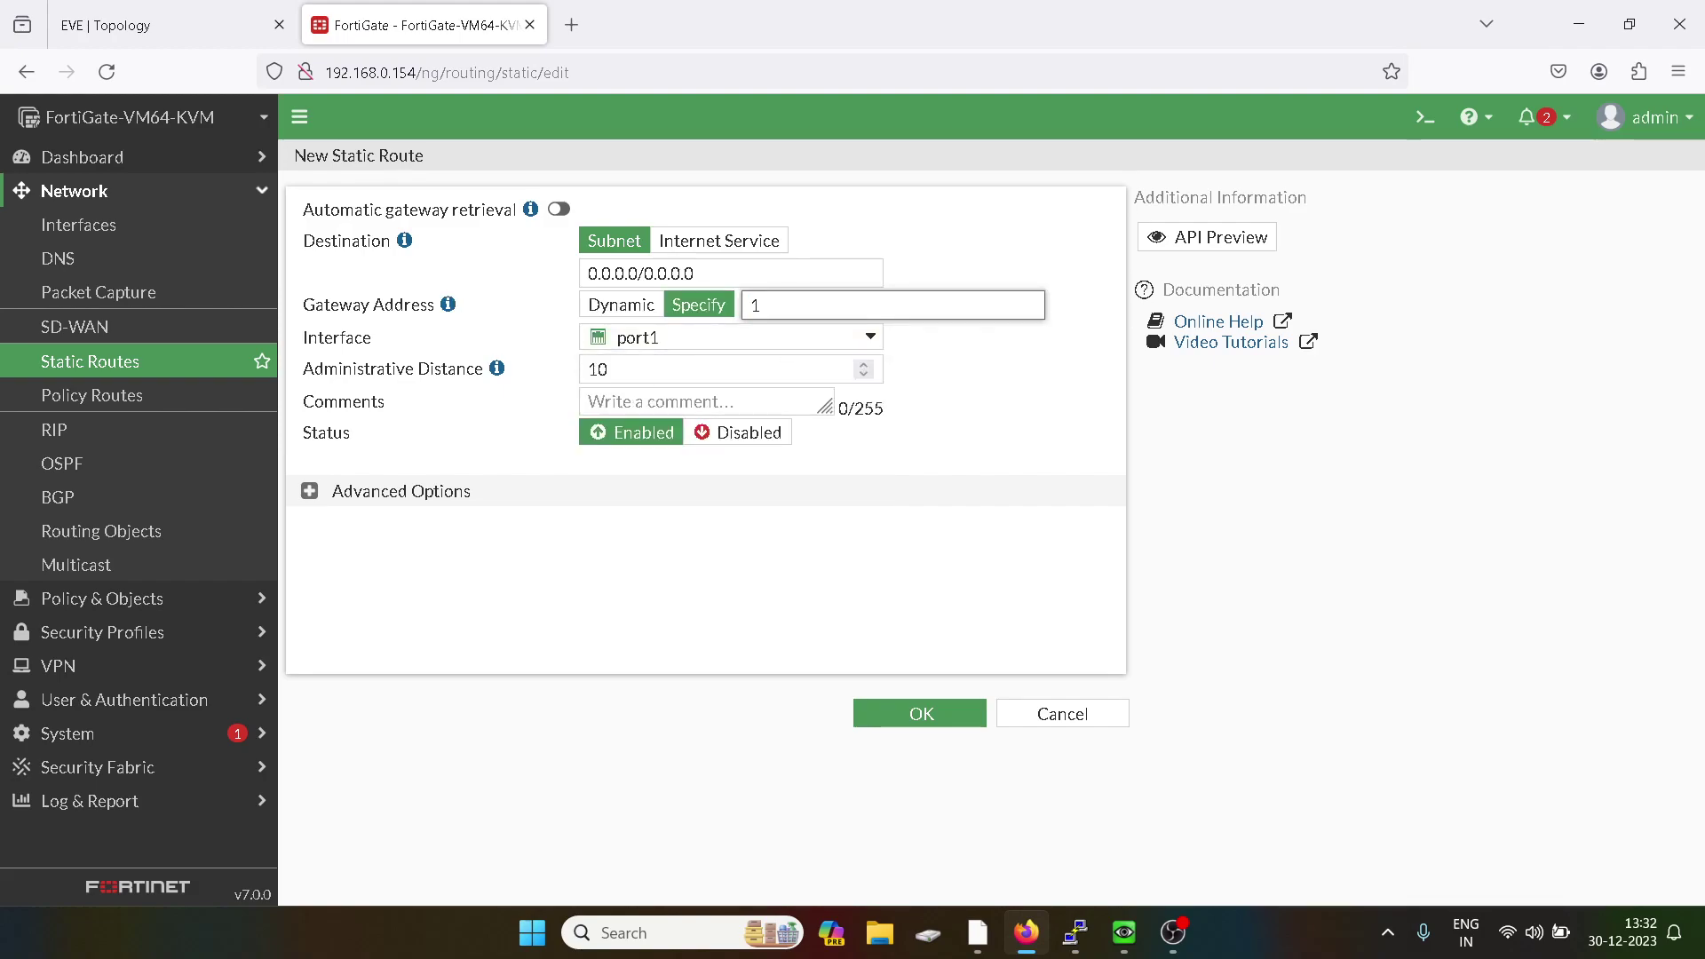
{"action": "type", "text": "92.168.0.1"}
{"action": "left_click", "coordinate": [922, 713]}
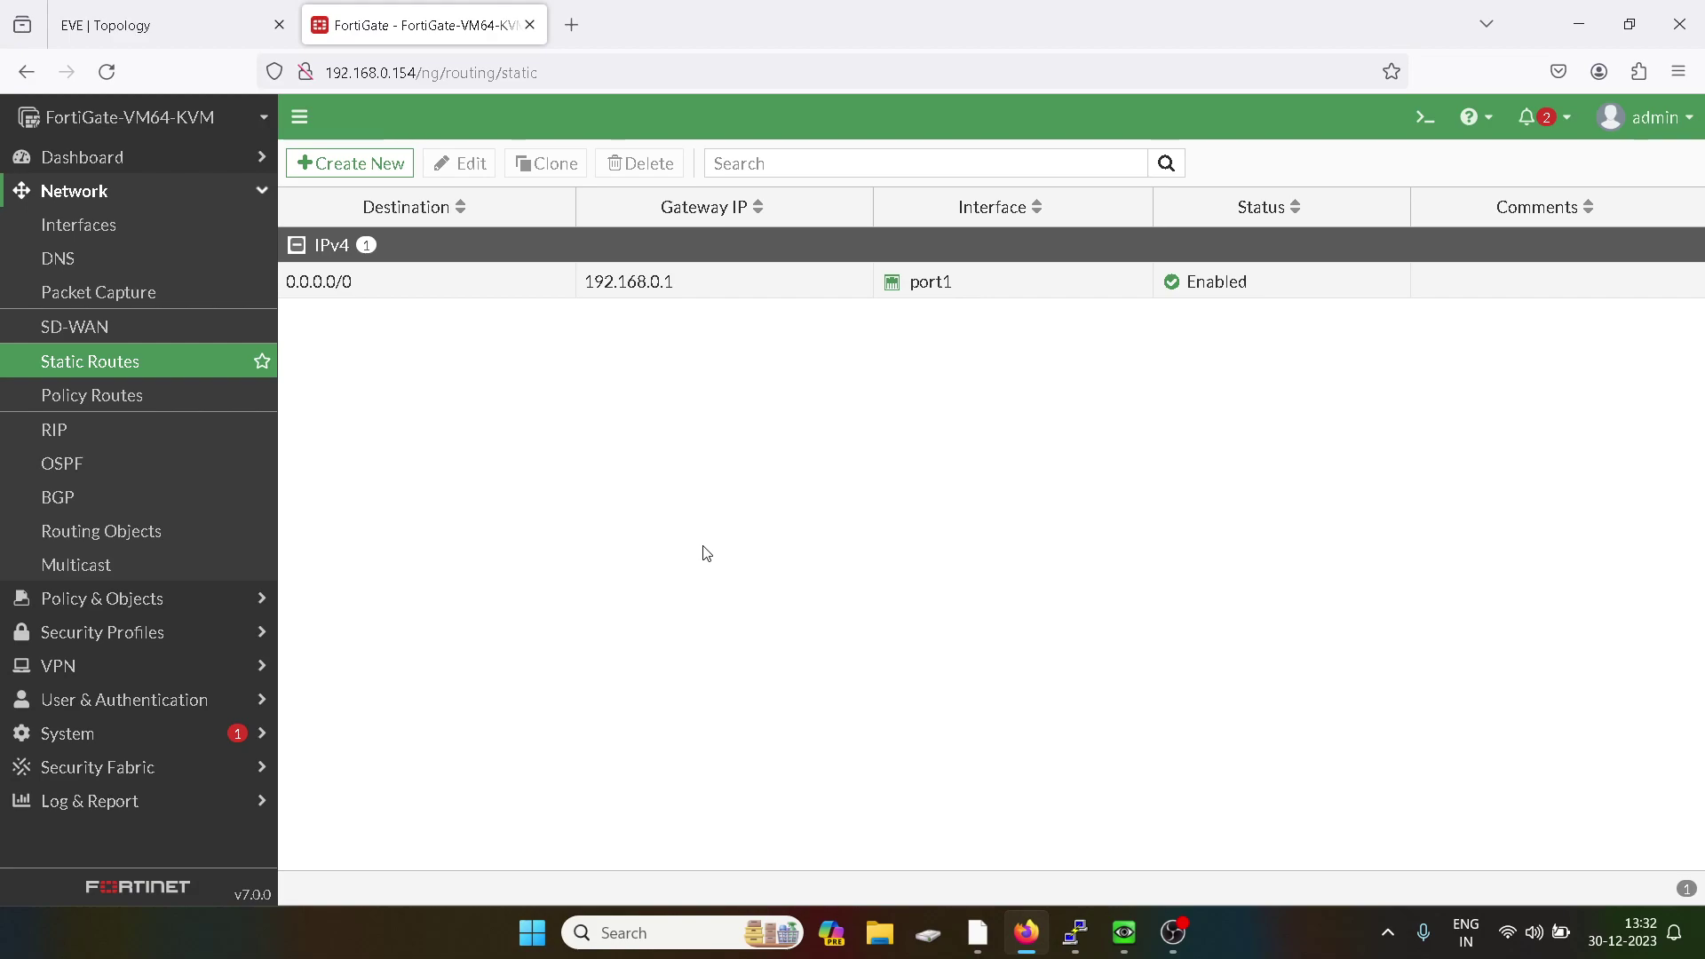
Start a new firewall policy and begin naming it LAN-WAN.
{"action": "left_click", "coordinate": [219, 196]}
{"action": "left_click", "coordinate": [141, 225]}
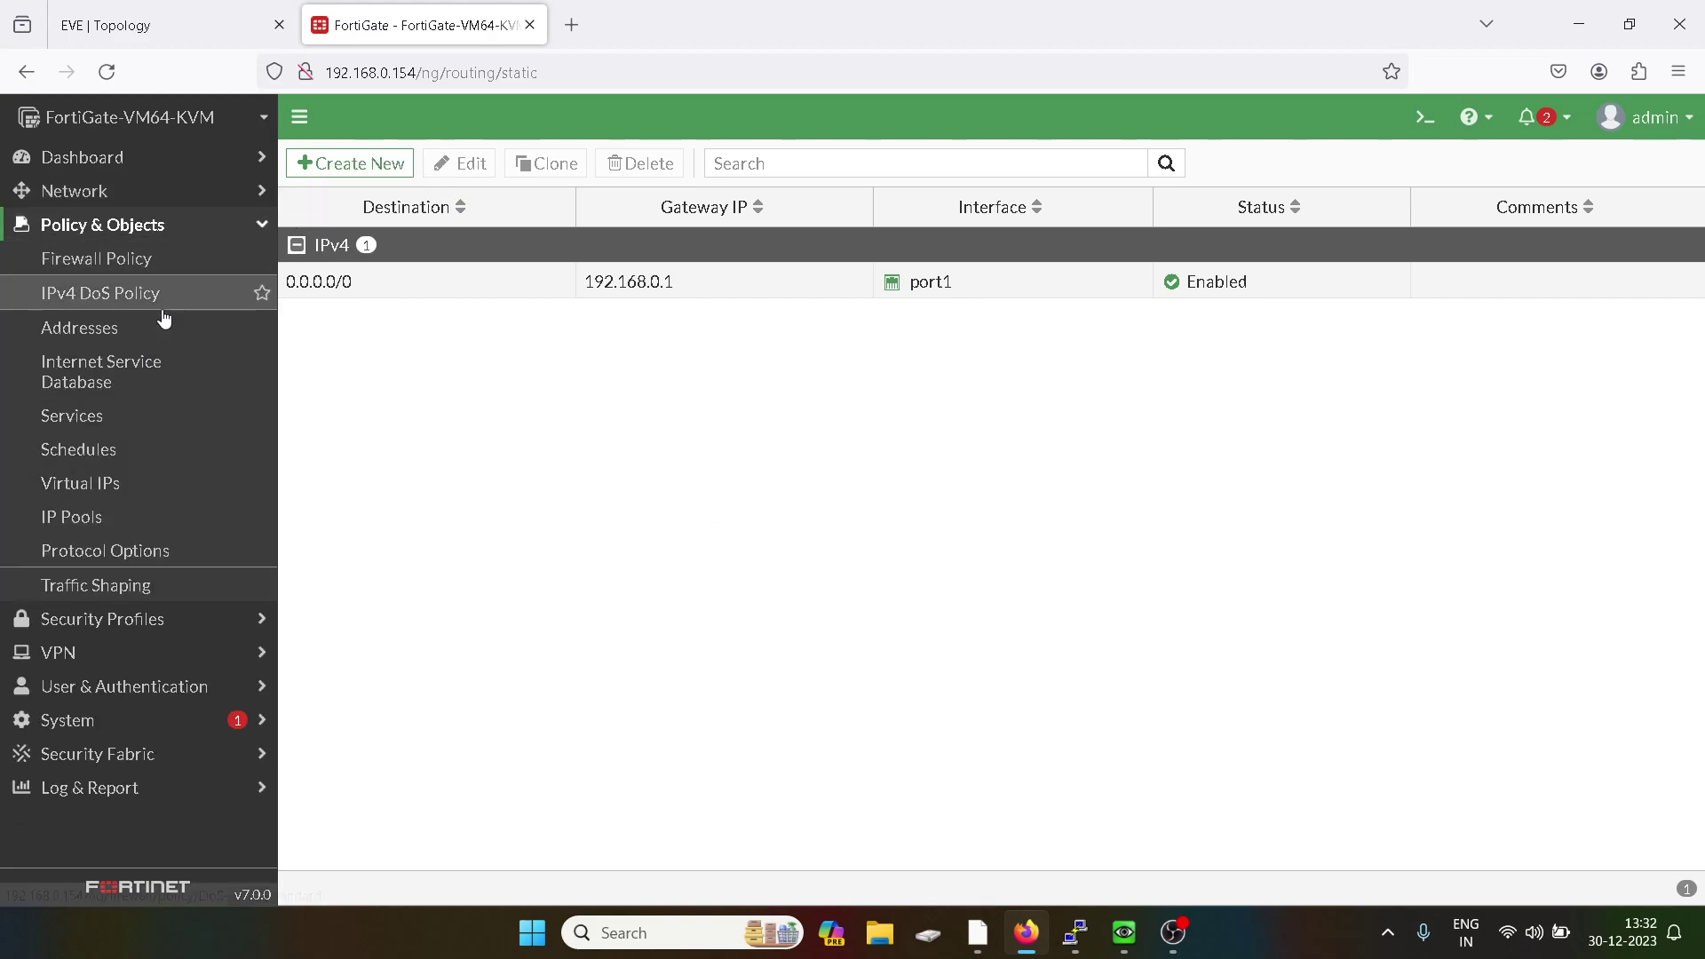
{"action": "left_click", "coordinate": [149, 262]}
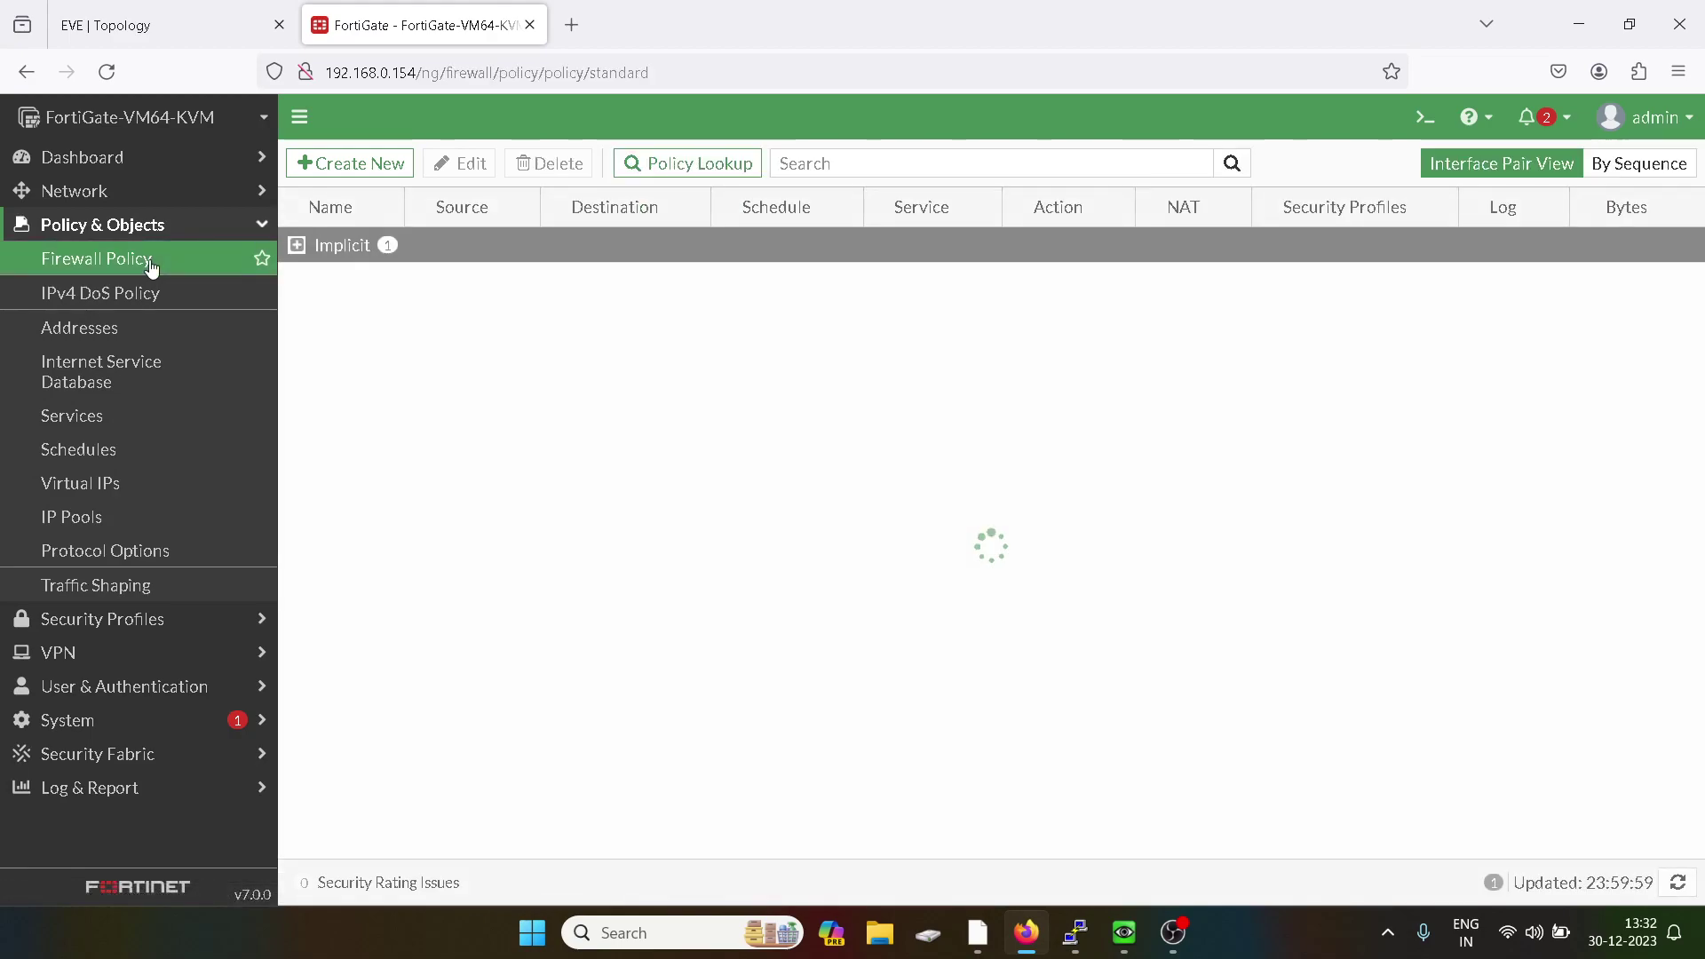
{"action": "left_click", "coordinate": [379, 162]}
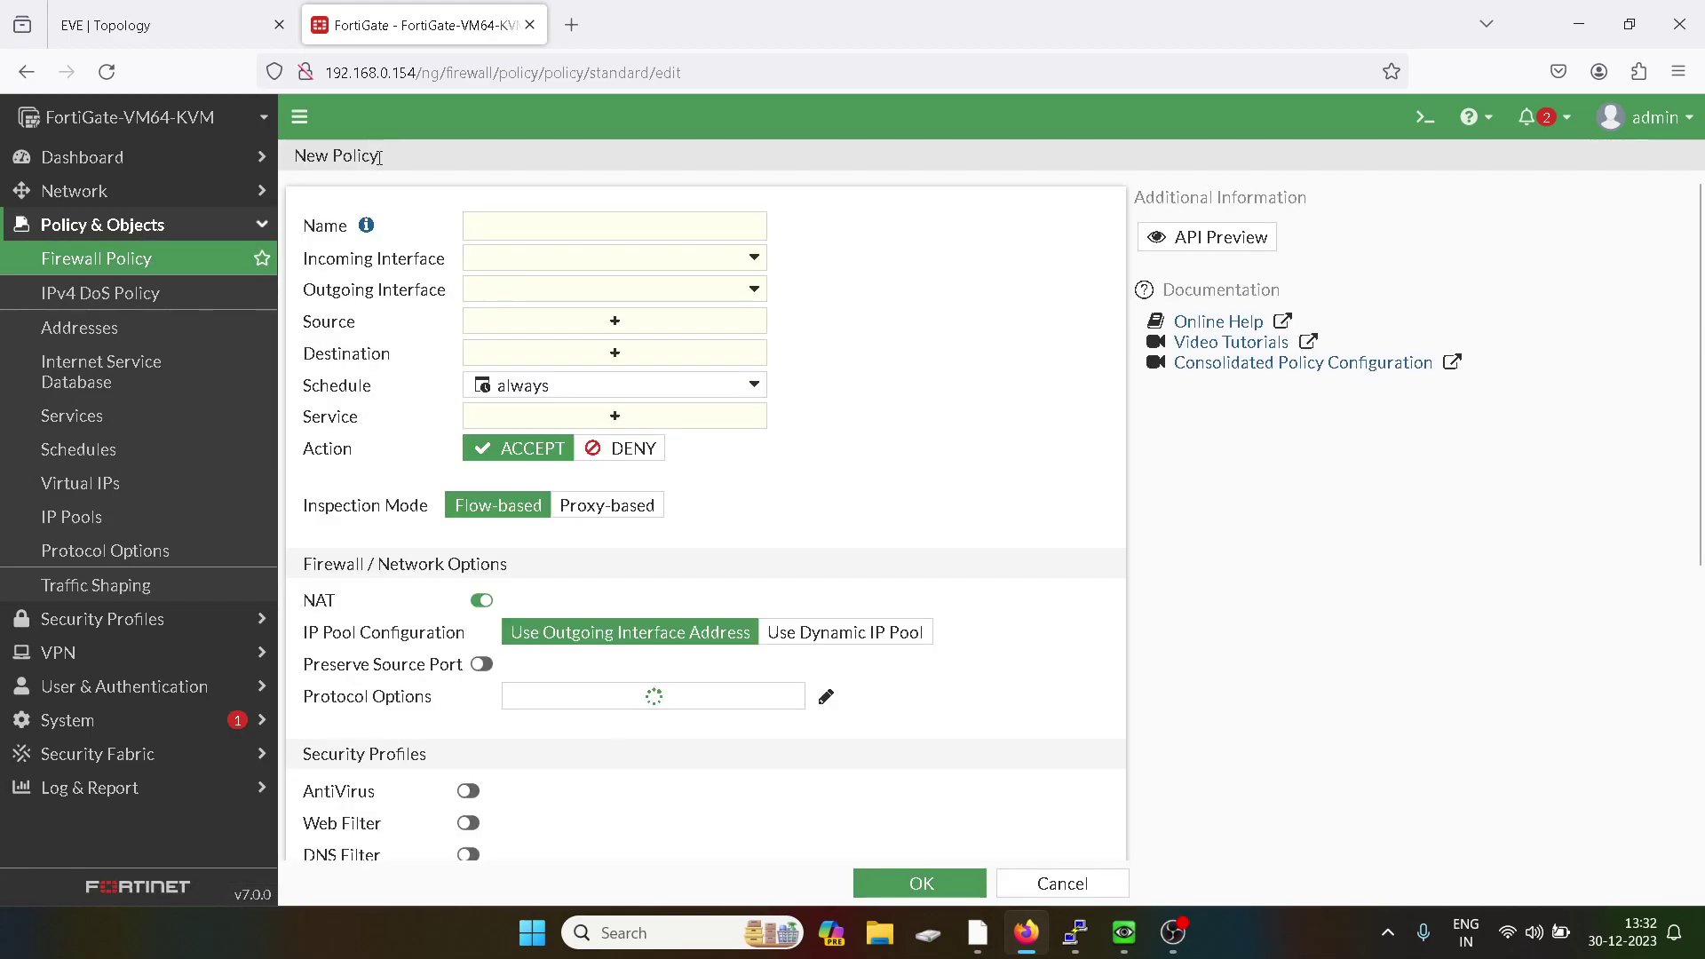
{"action": "left_click", "coordinate": [505, 232]}
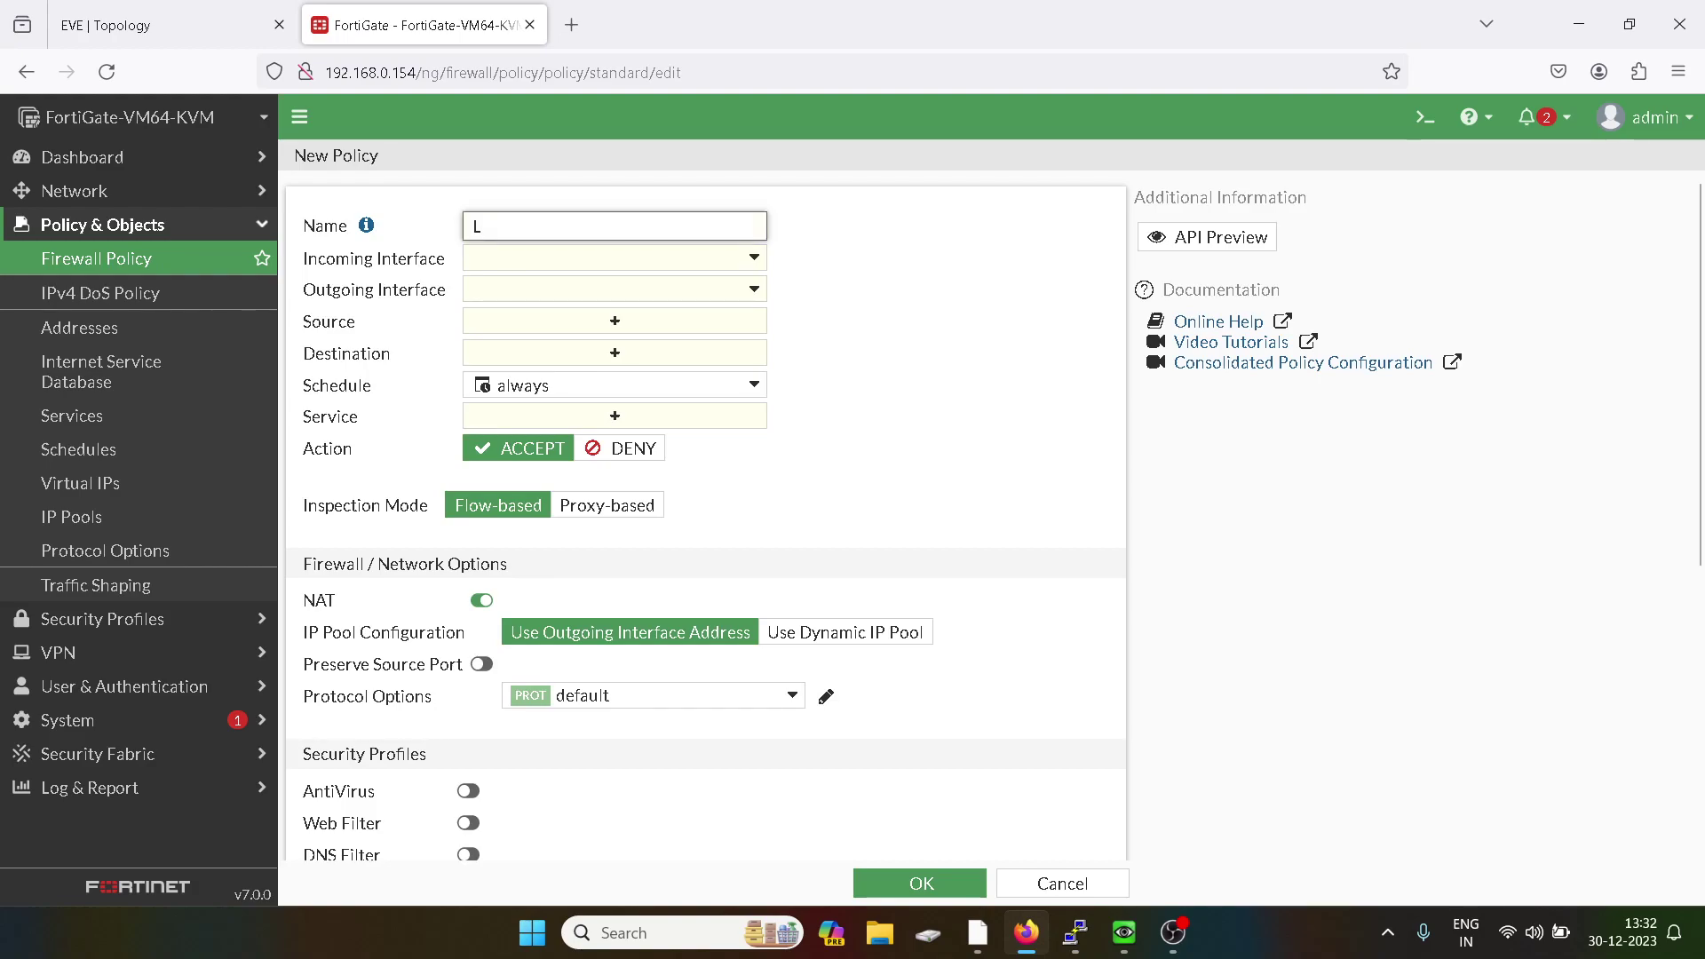
{"action": "type", "text": "LAN-WAN"}
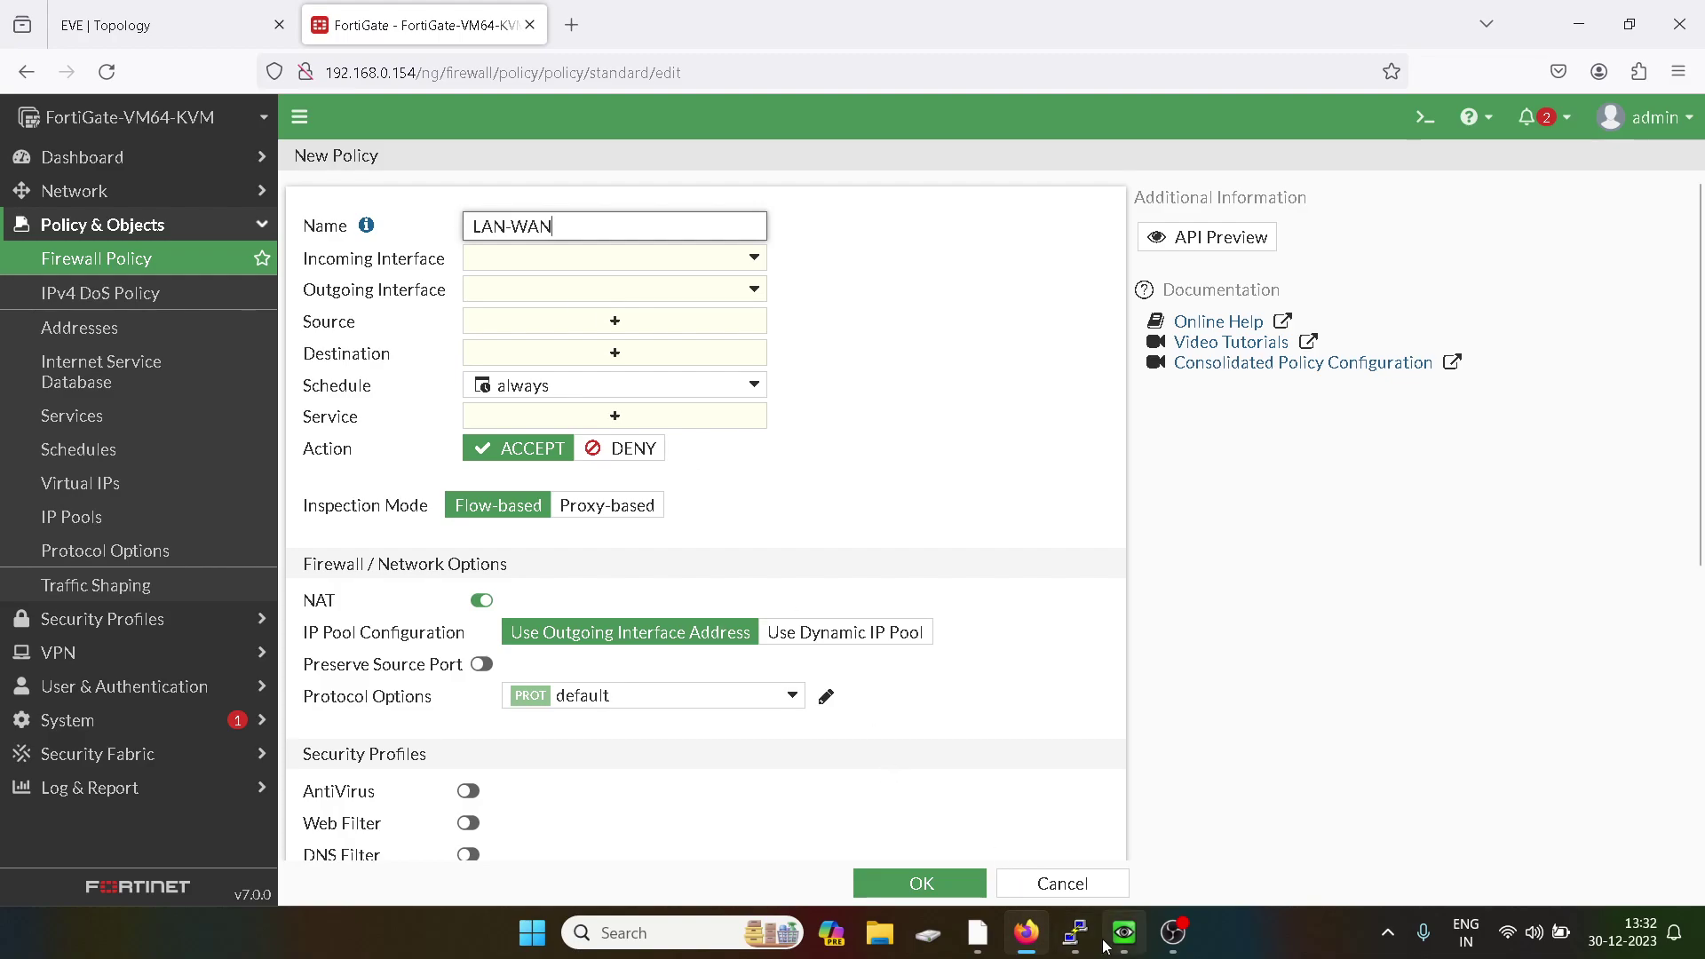
Rerun ping 8.8.8.8 on the Windows client, which still times out.
{"action": "left_click", "coordinate": [1123, 933]}
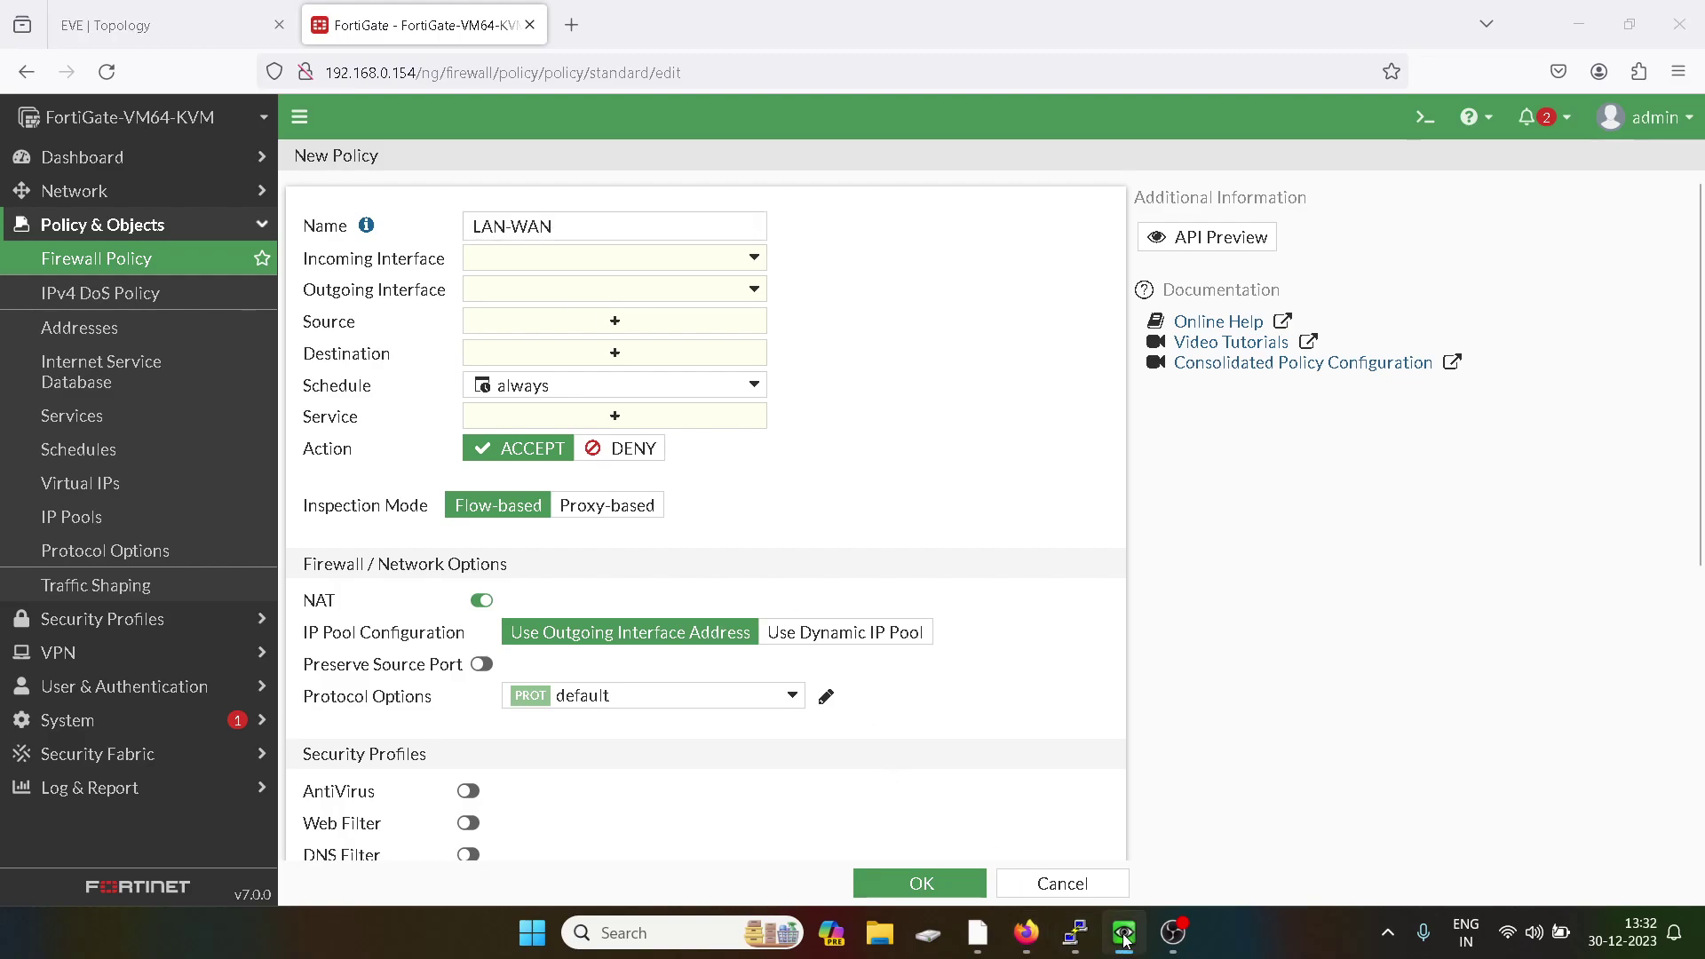
{"action": "type", "text": "ping 8.8.8.8"}
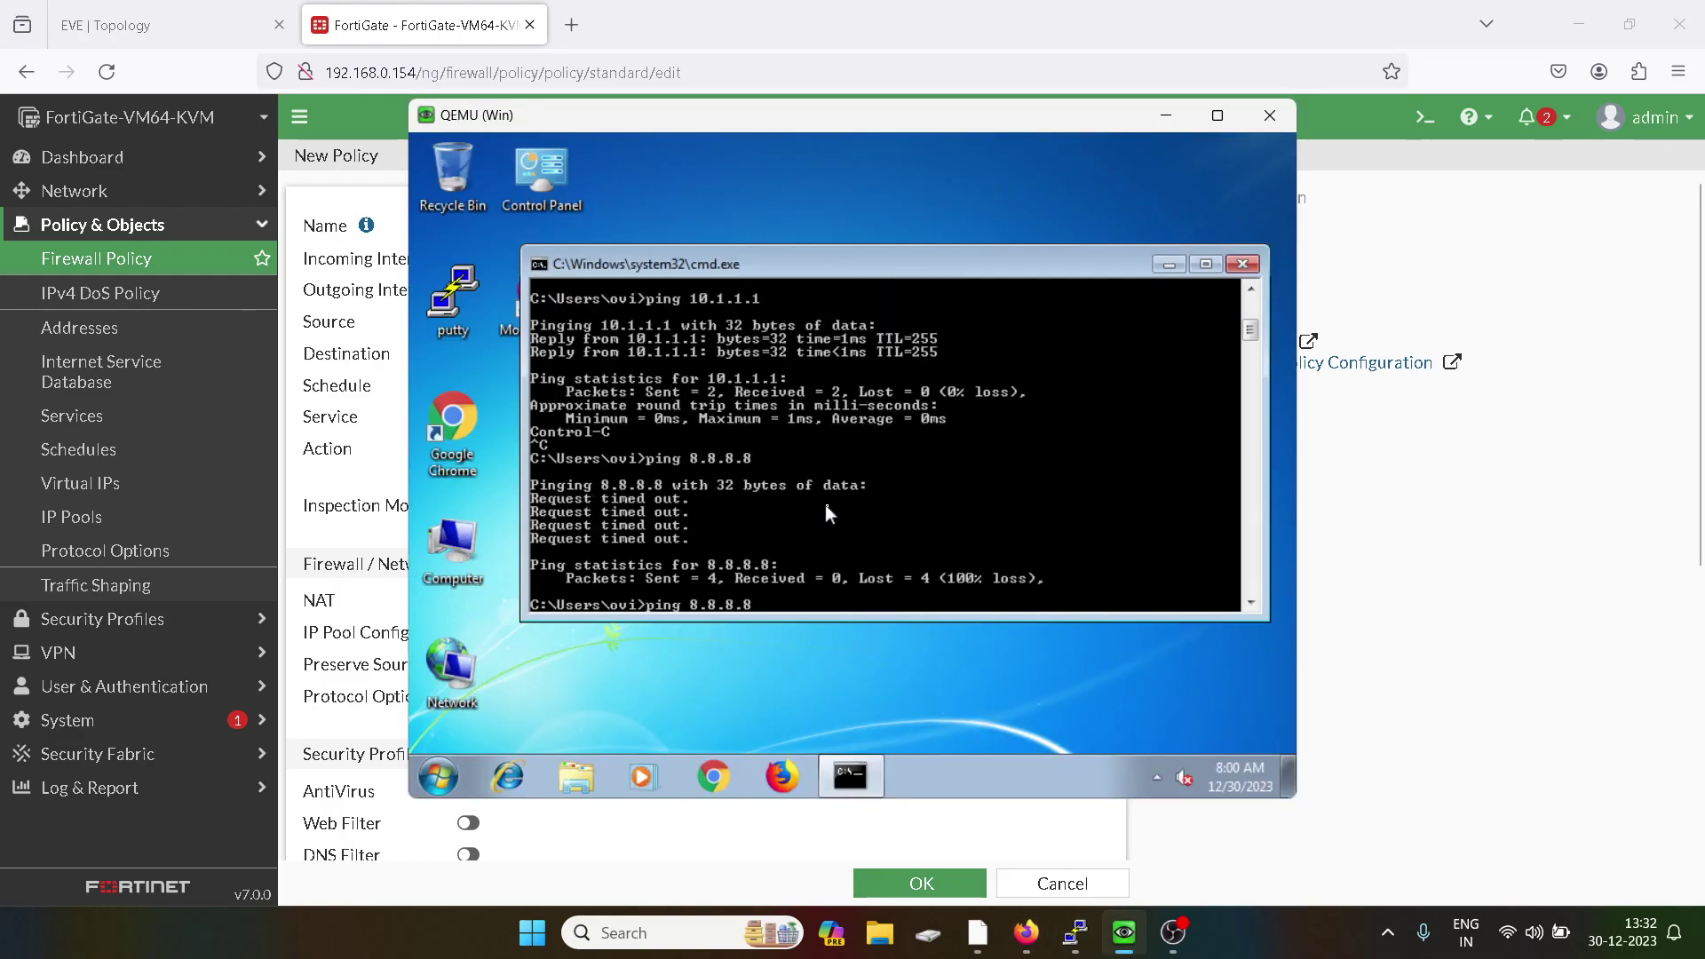
{"action": "key", "text": "Return"}
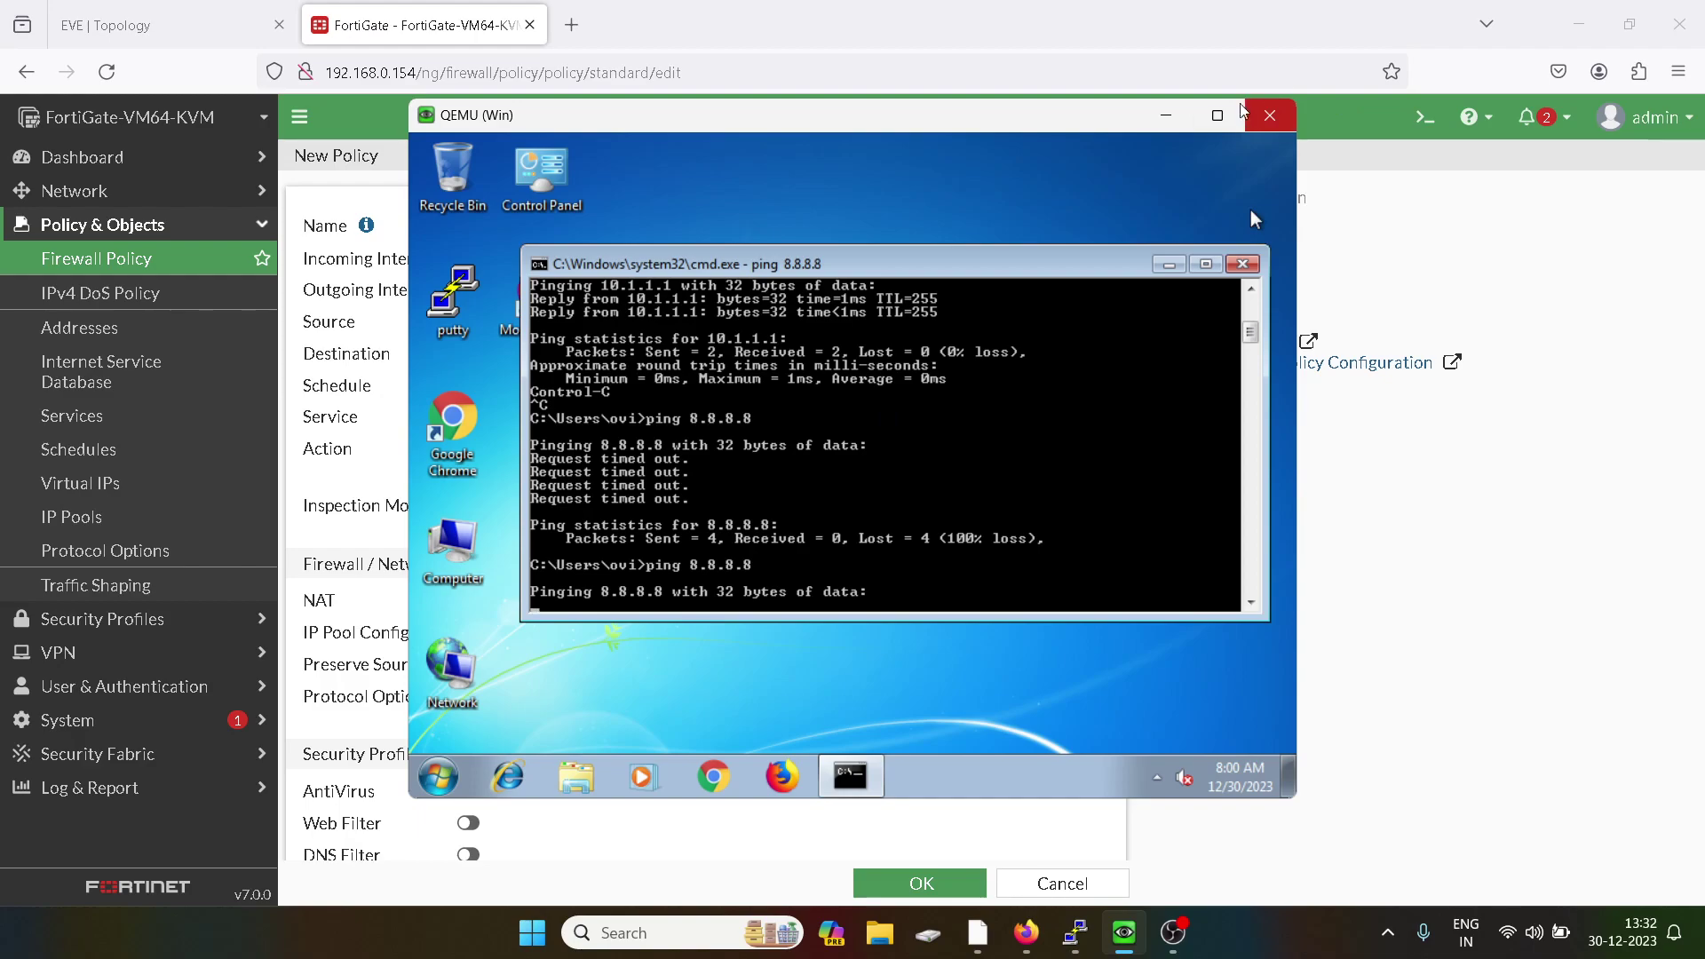
Set the policy's incoming interface to LAN (port2) and outgoing interface to port1.
{"action": "left_click", "coordinate": [1165, 116]}
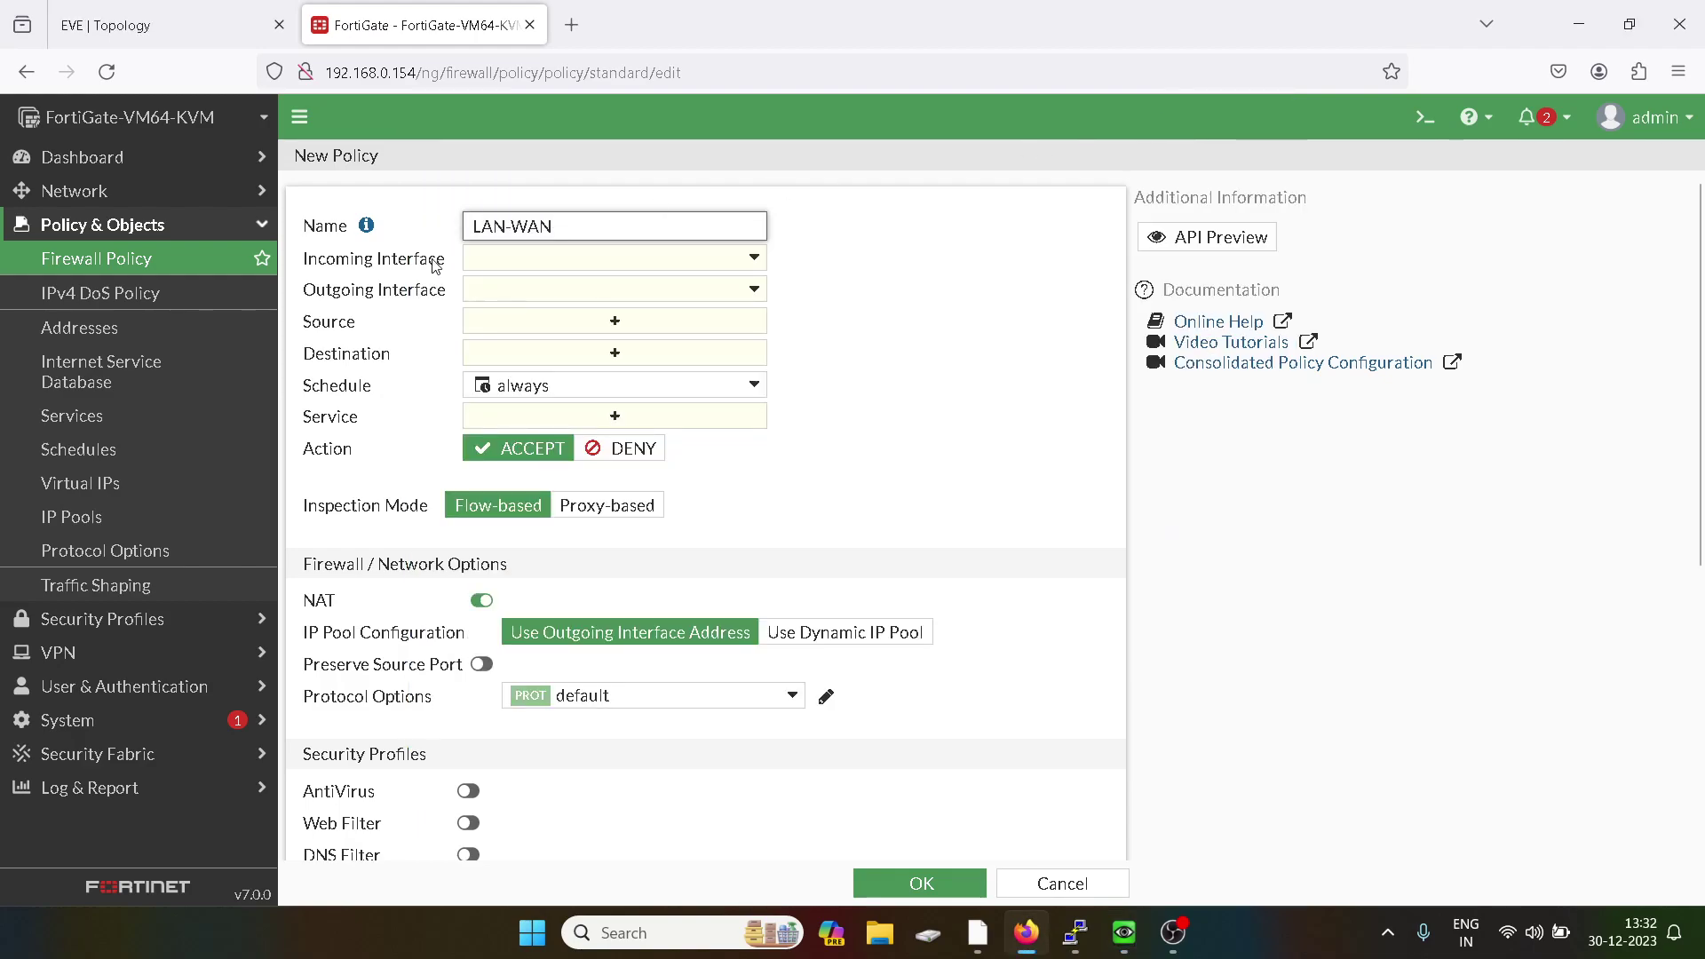
{"action": "left_click", "coordinate": [514, 259]}
{"action": "left_click", "coordinate": [532, 353]}
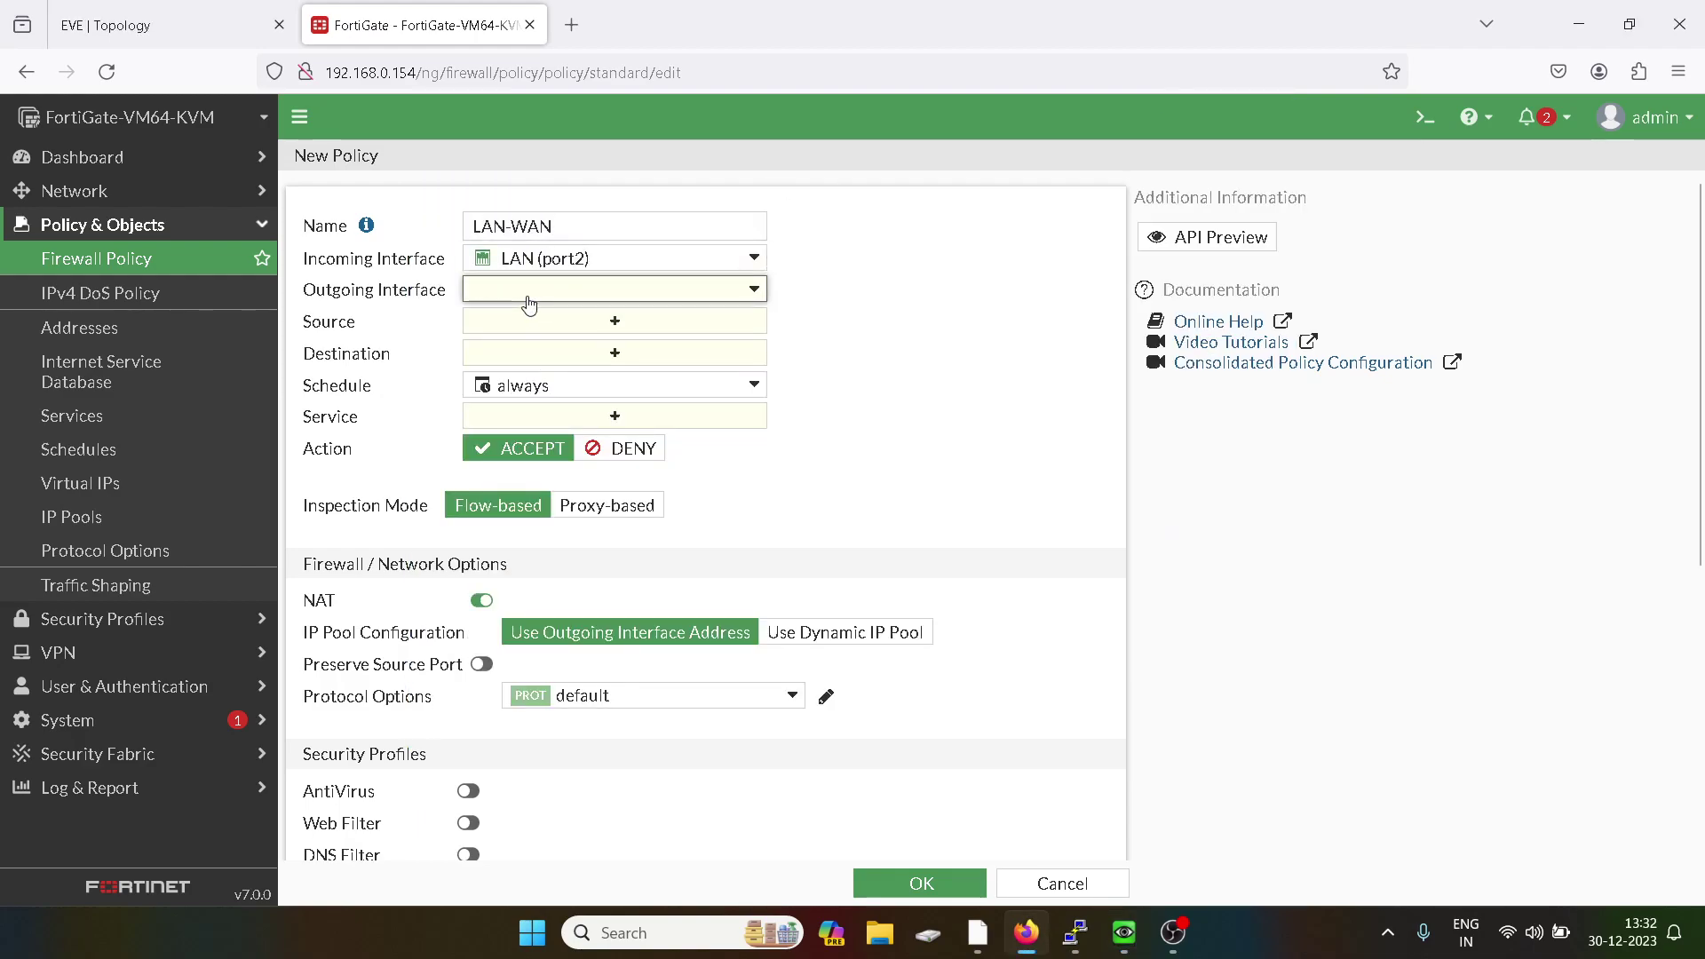
{"action": "left_click", "coordinate": [529, 290]}
{"action": "left_click", "coordinate": [518, 351]}
Set the policy's source address to all after browsing the address, user and internet service entries.
{"action": "left_click", "coordinate": [616, 322]}
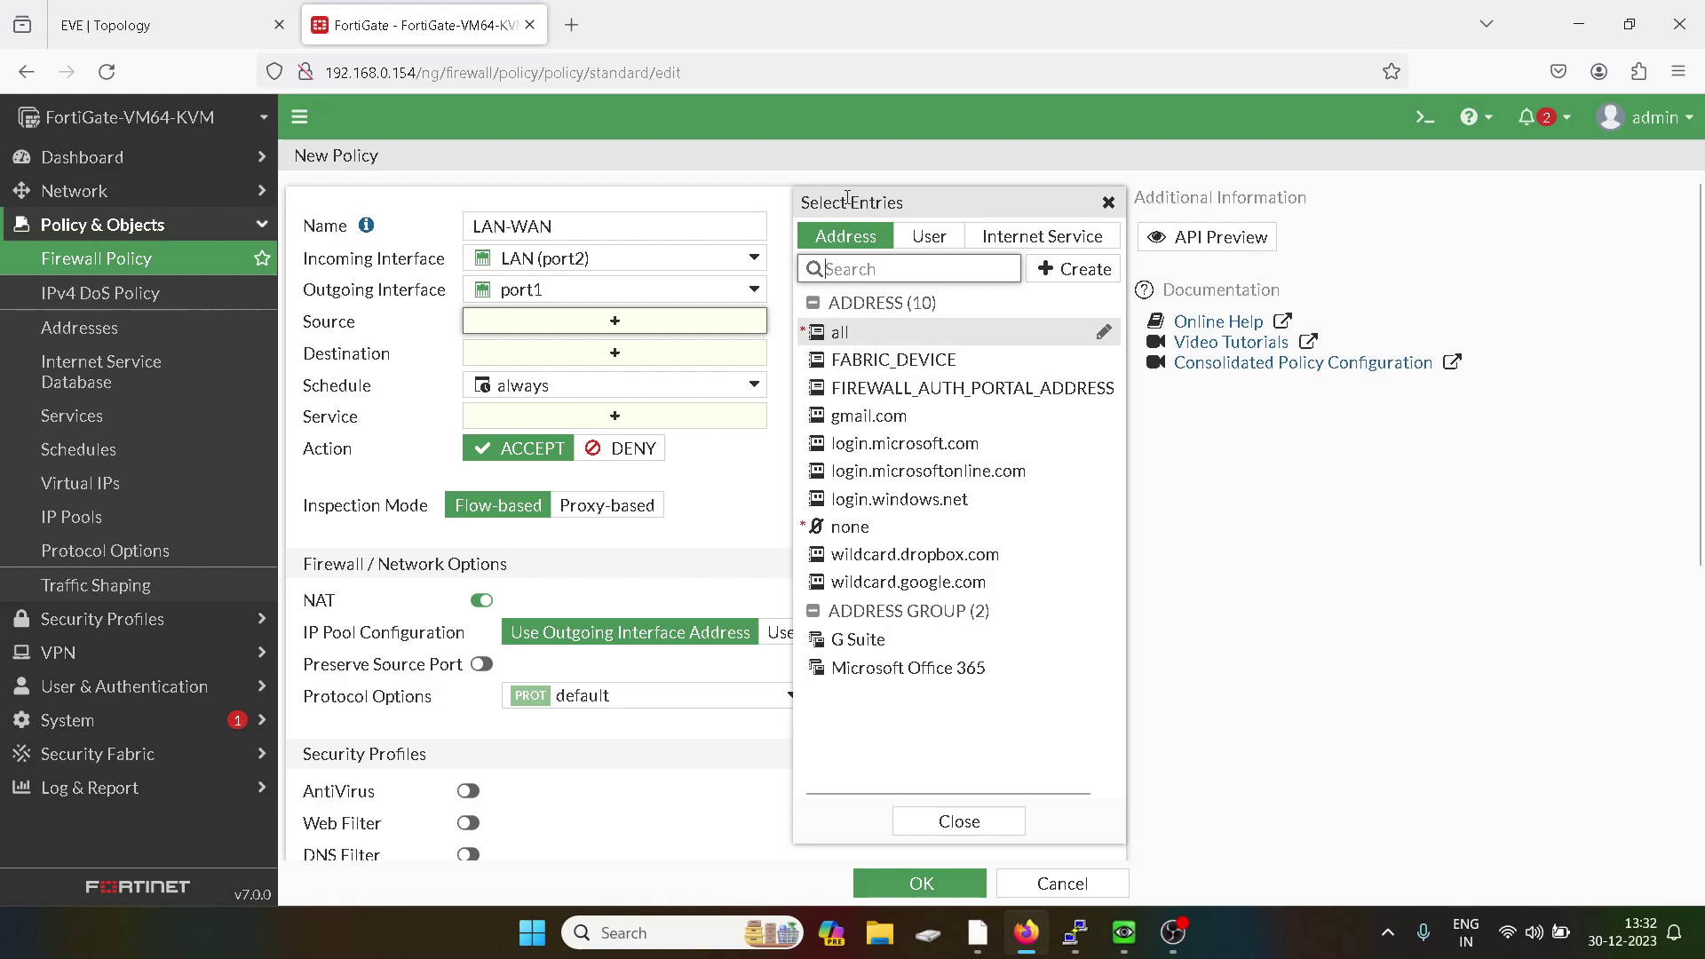
{"action": "left_click", "coordinate": [1074, 275]}
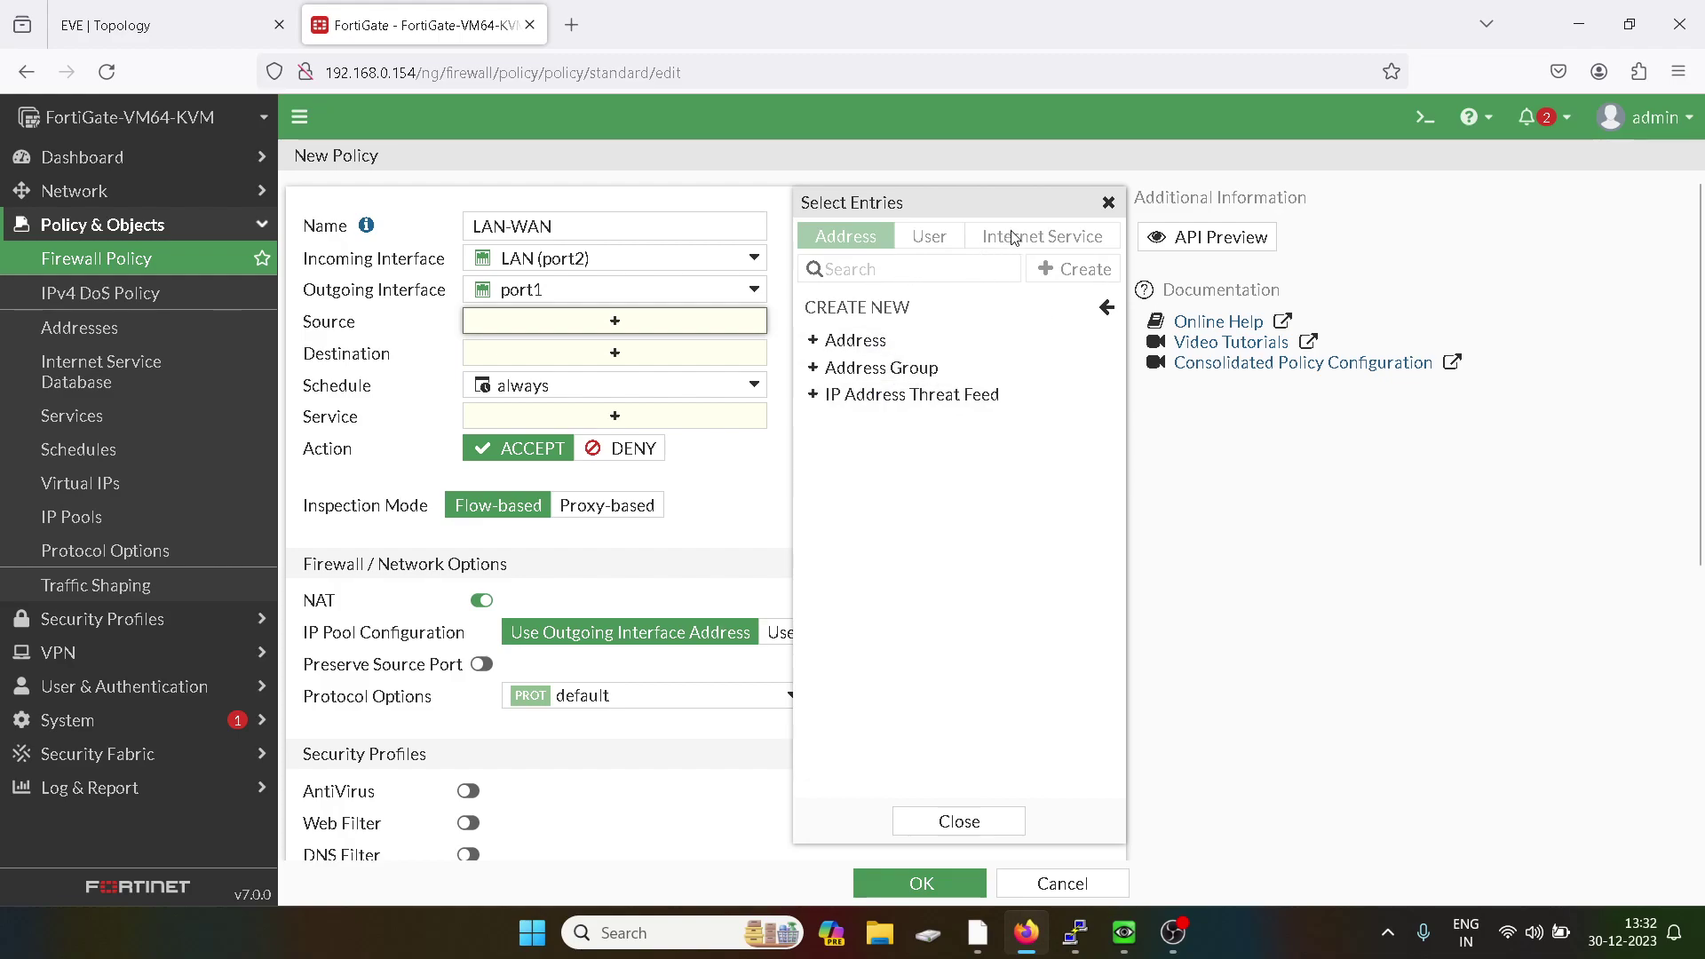
{"action": "left_click", "coordinate": [1105, 308]}
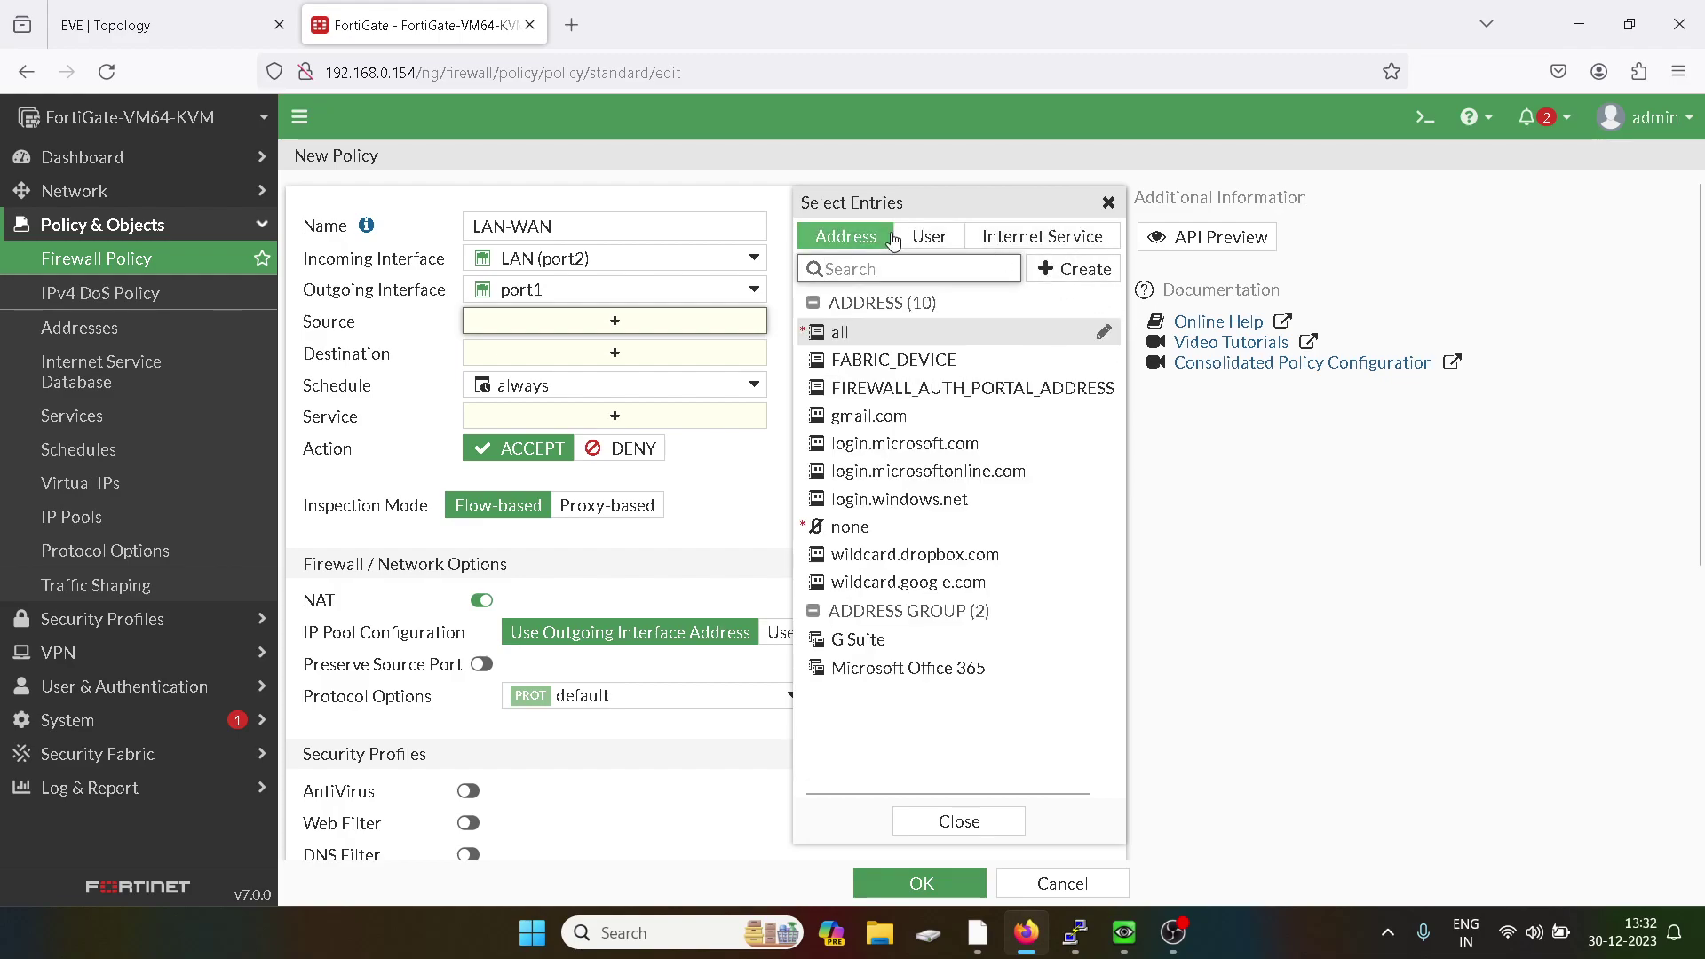
{"action": "left_click", "coordinate": [932, 240]}
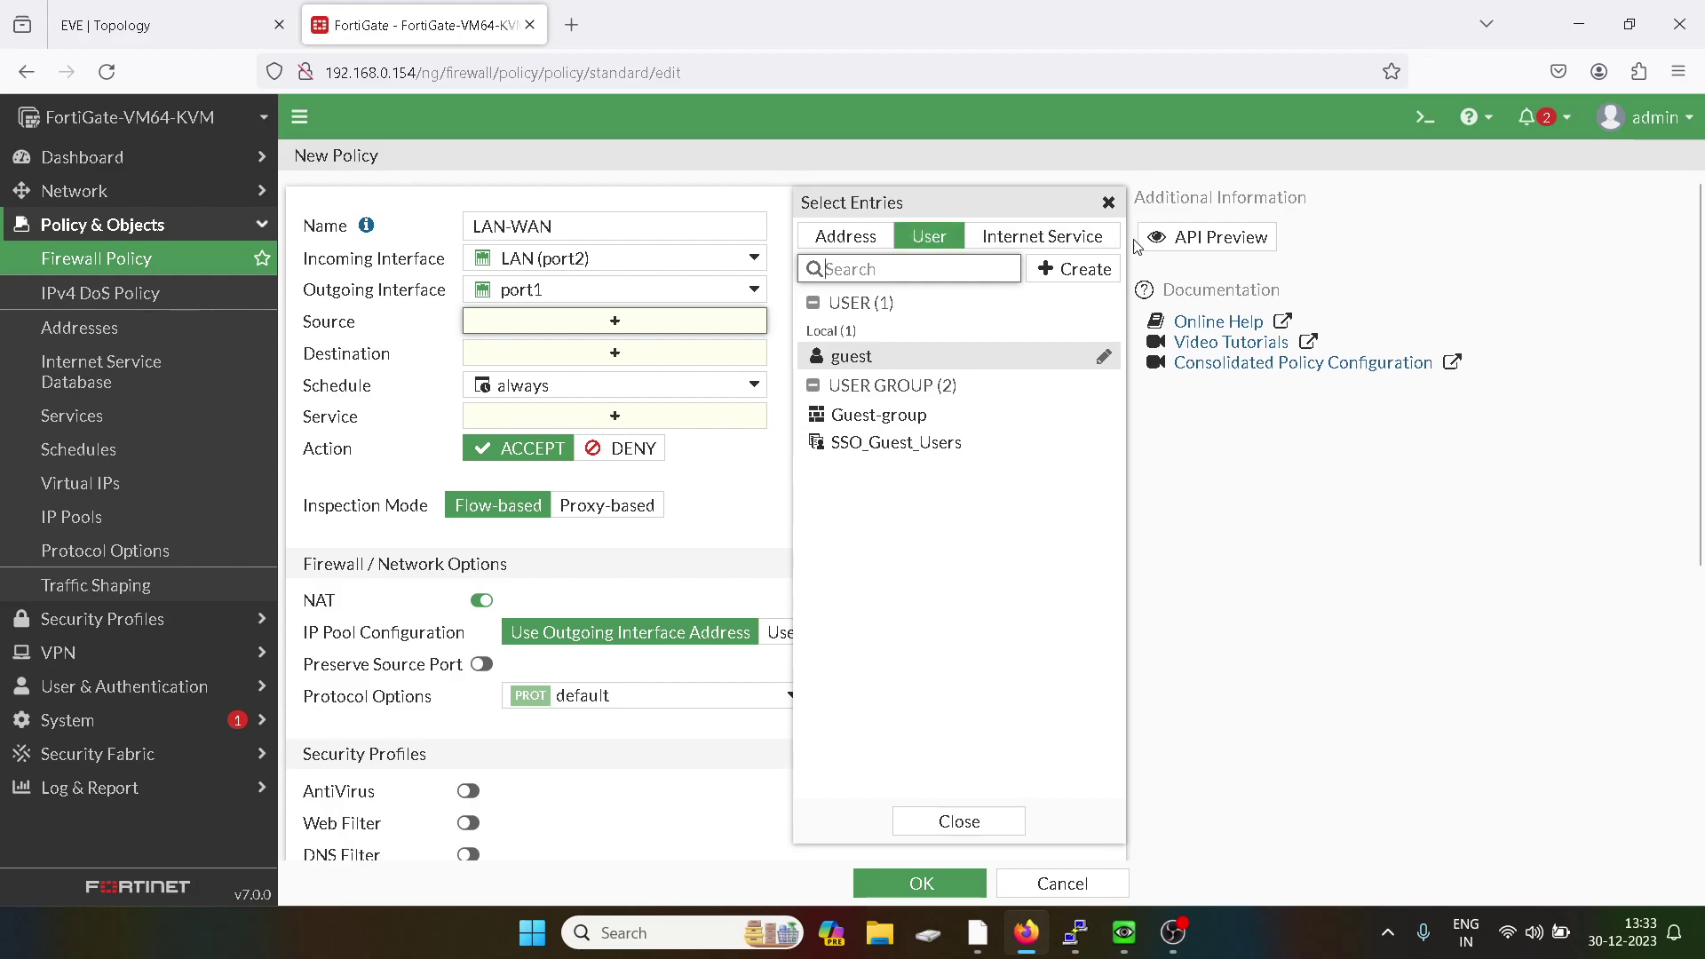
{"action": "left_click", "coordinate": [1063, 241]}
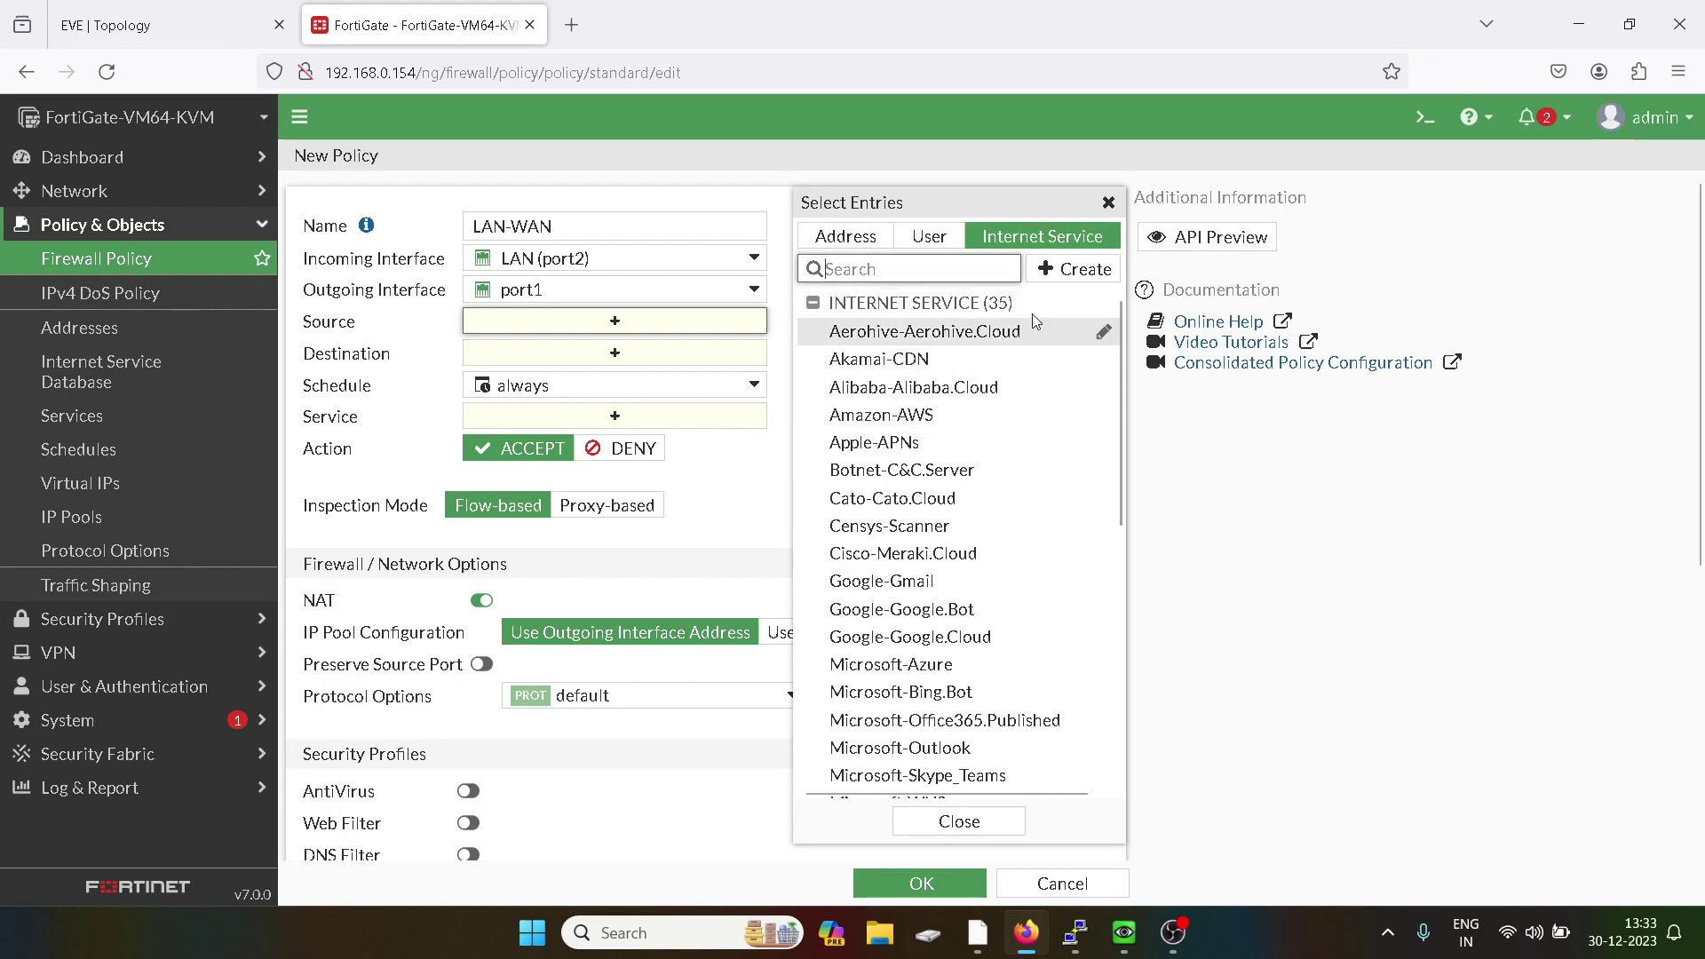
{"action": "scroll", "coordinate": [1032, 313], "scroll_direction": "down", "scroll_amount": 5}
{"action": "scroll", "coordinate": [1034, 321], "scroll_direction": "up", "scroll_amount": 5}
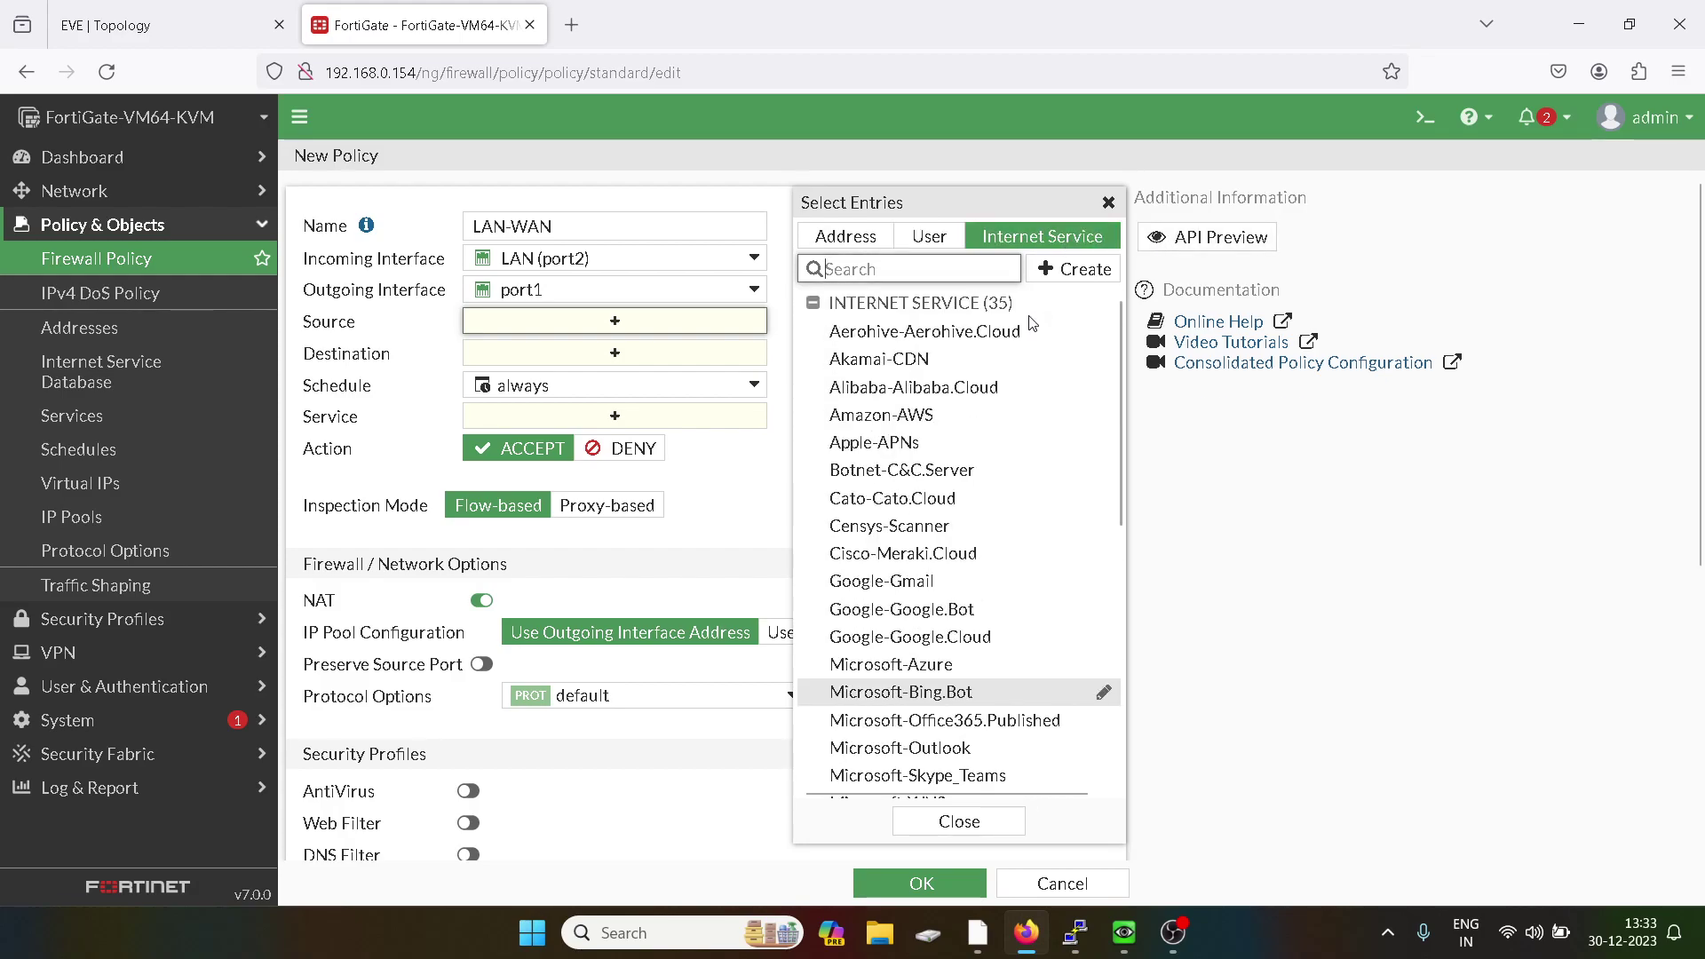
{"action": "left_click", "coordinate": [839, 235]}
{"action": "left_click", "coordinate": [865, 332]}
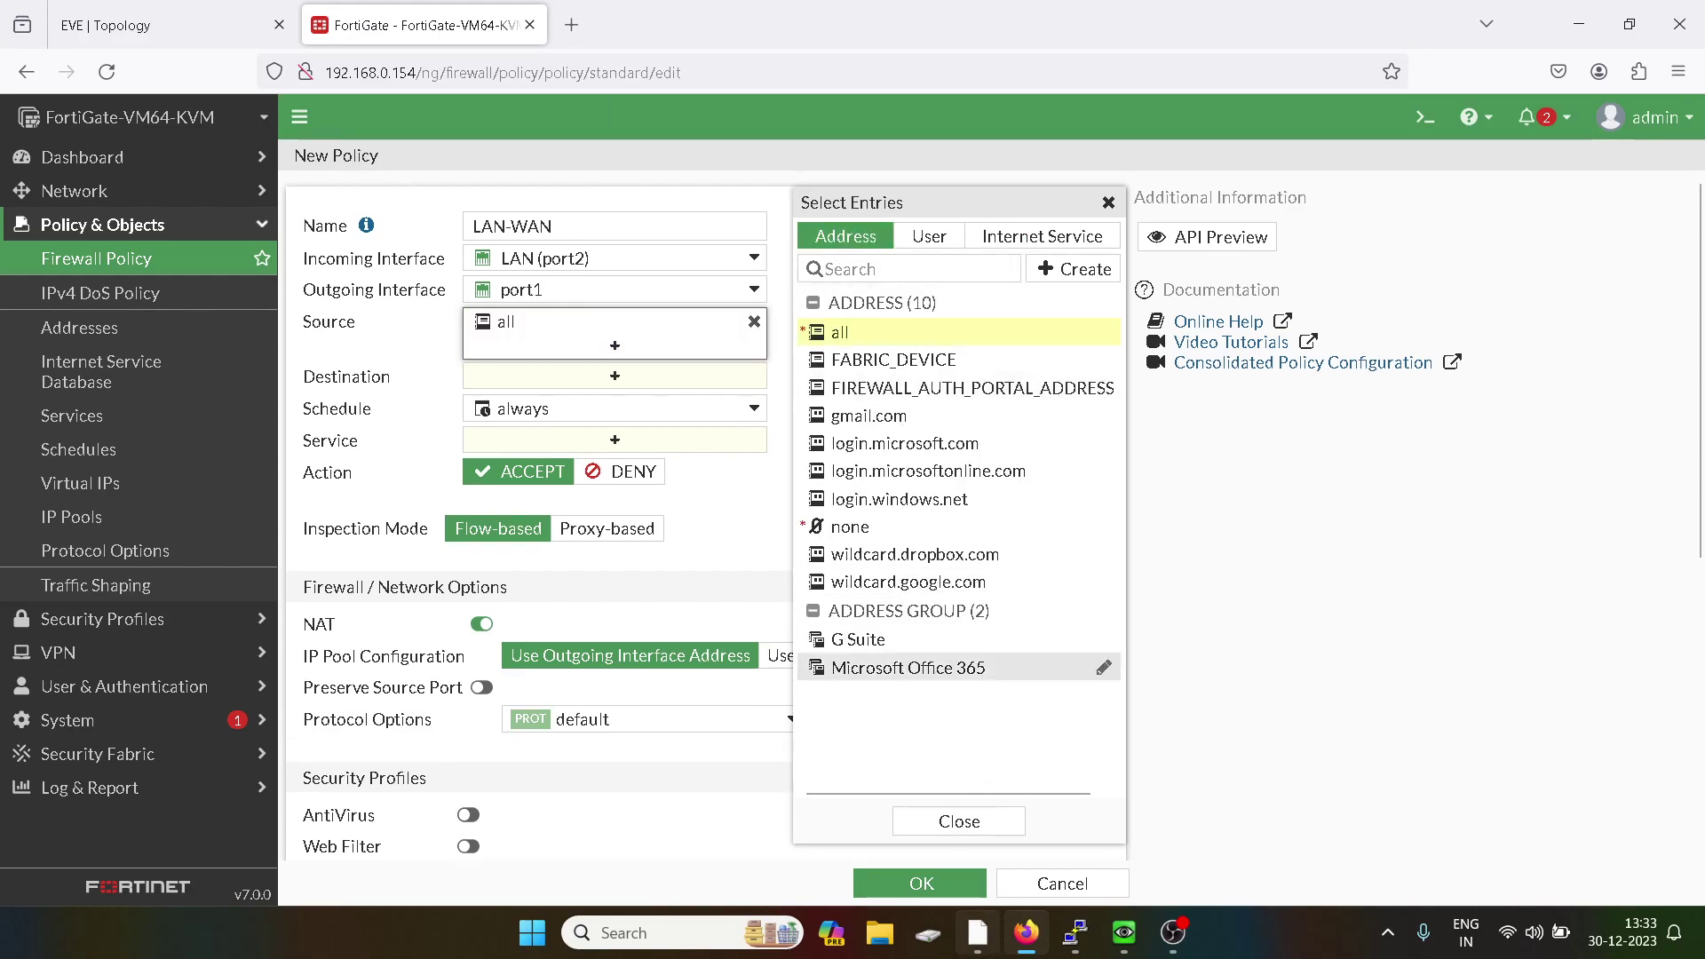
{"action": "left_click", "coordinate": [976, 819]}
Set the destination address to all and the service to ALL.
{"action": "left_click", "coordinate": [590, 379]}
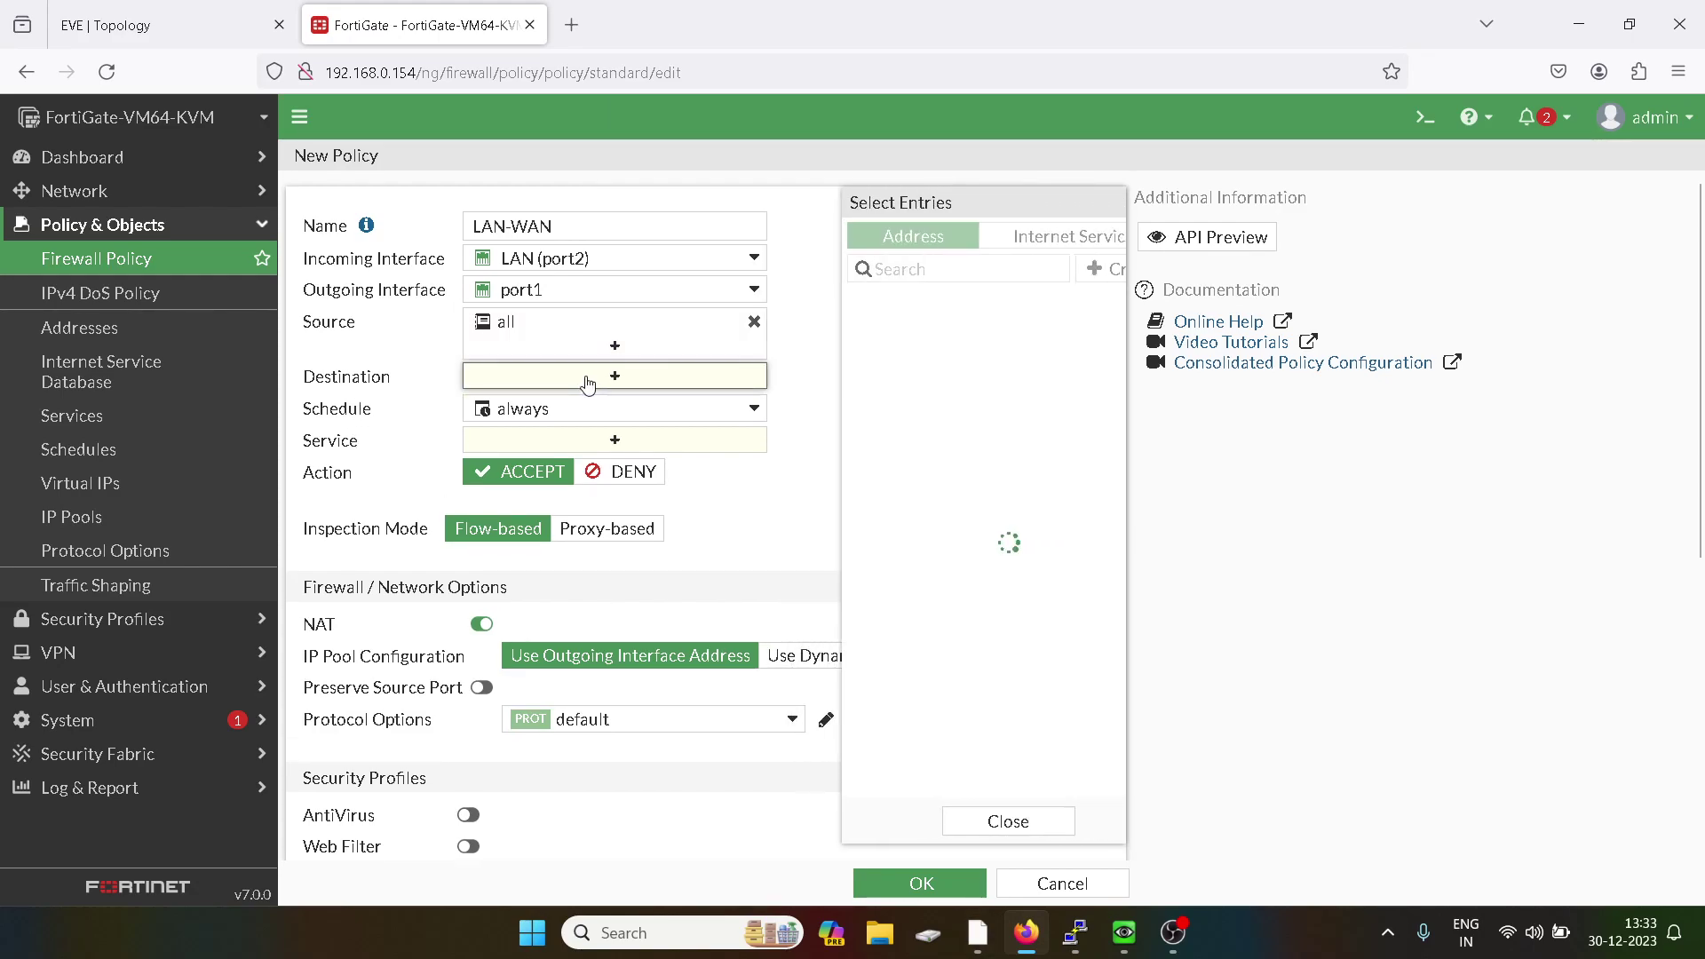
{"action": "left_click", "coordinate": [855, 333]}
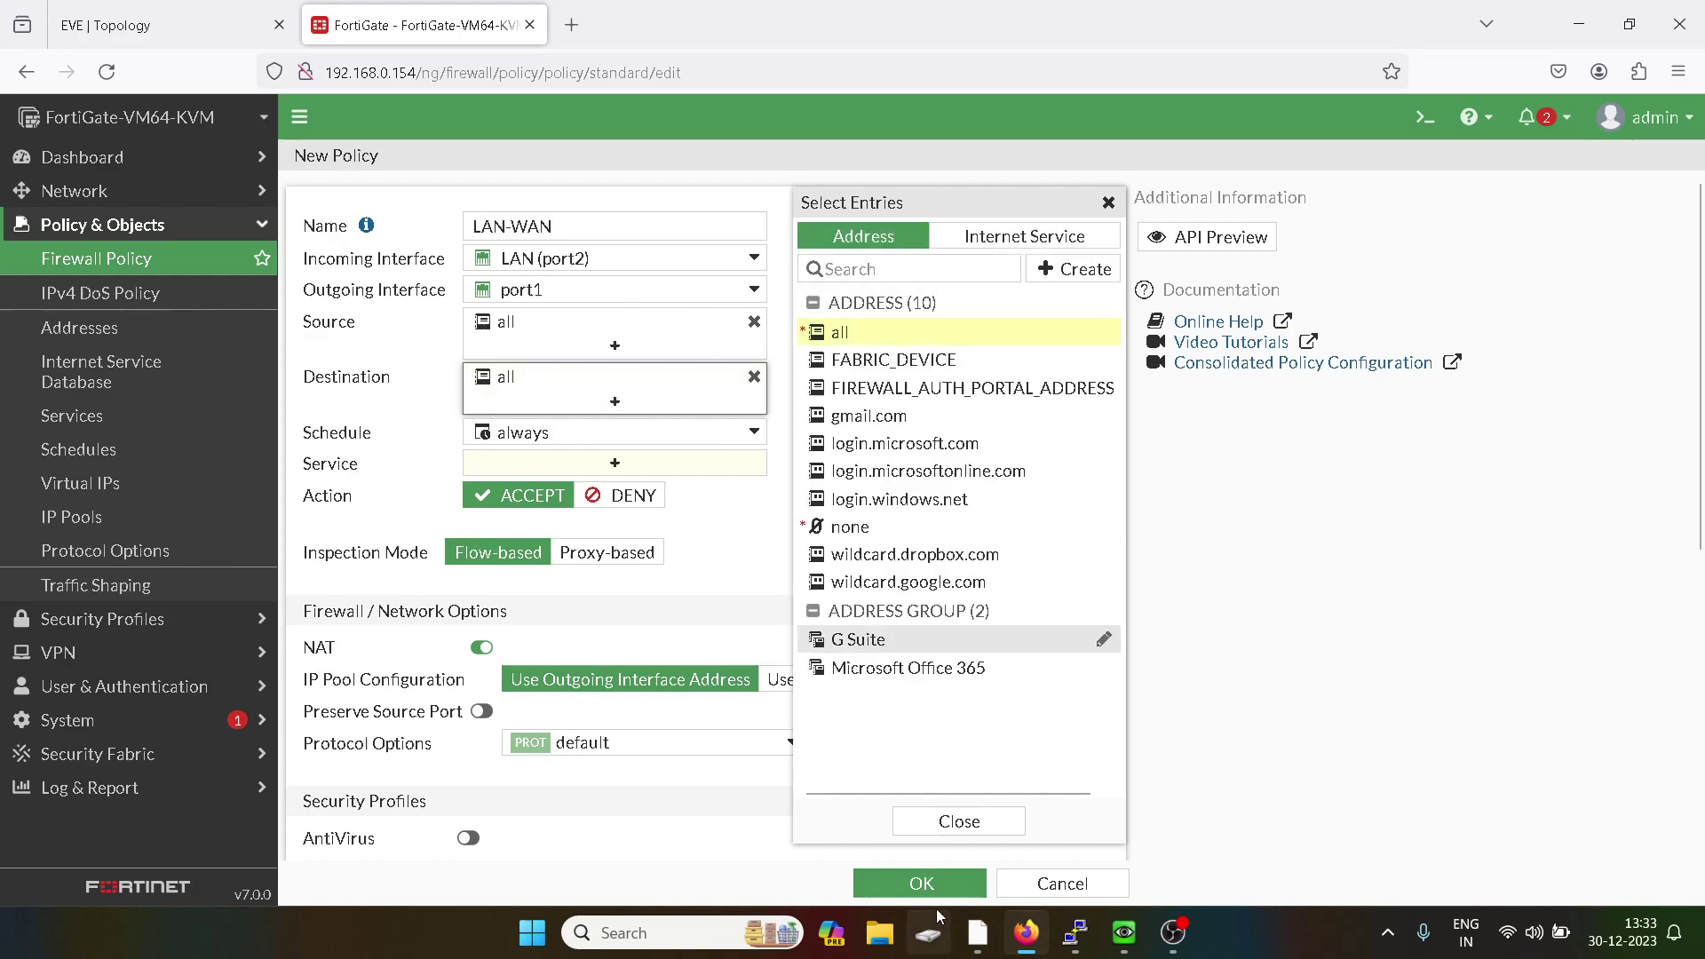
{"action": "left_click", "coordinate": [981, 821]}
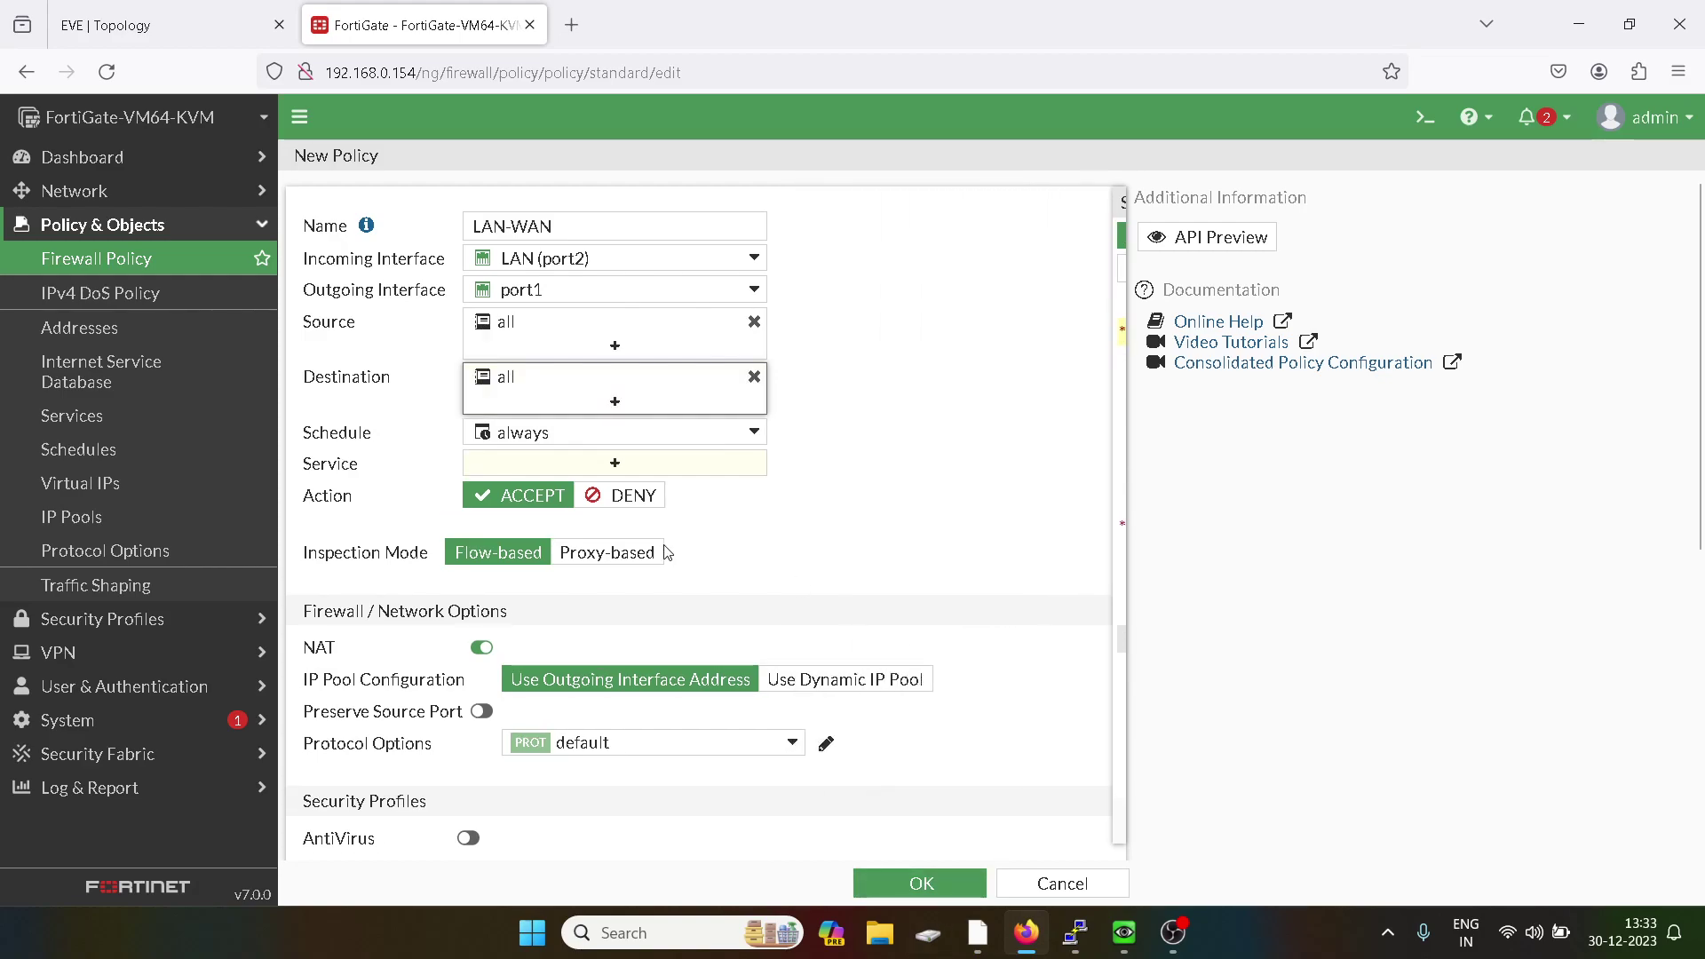
{"action": "left_click", "coordinate": [629, 463]}
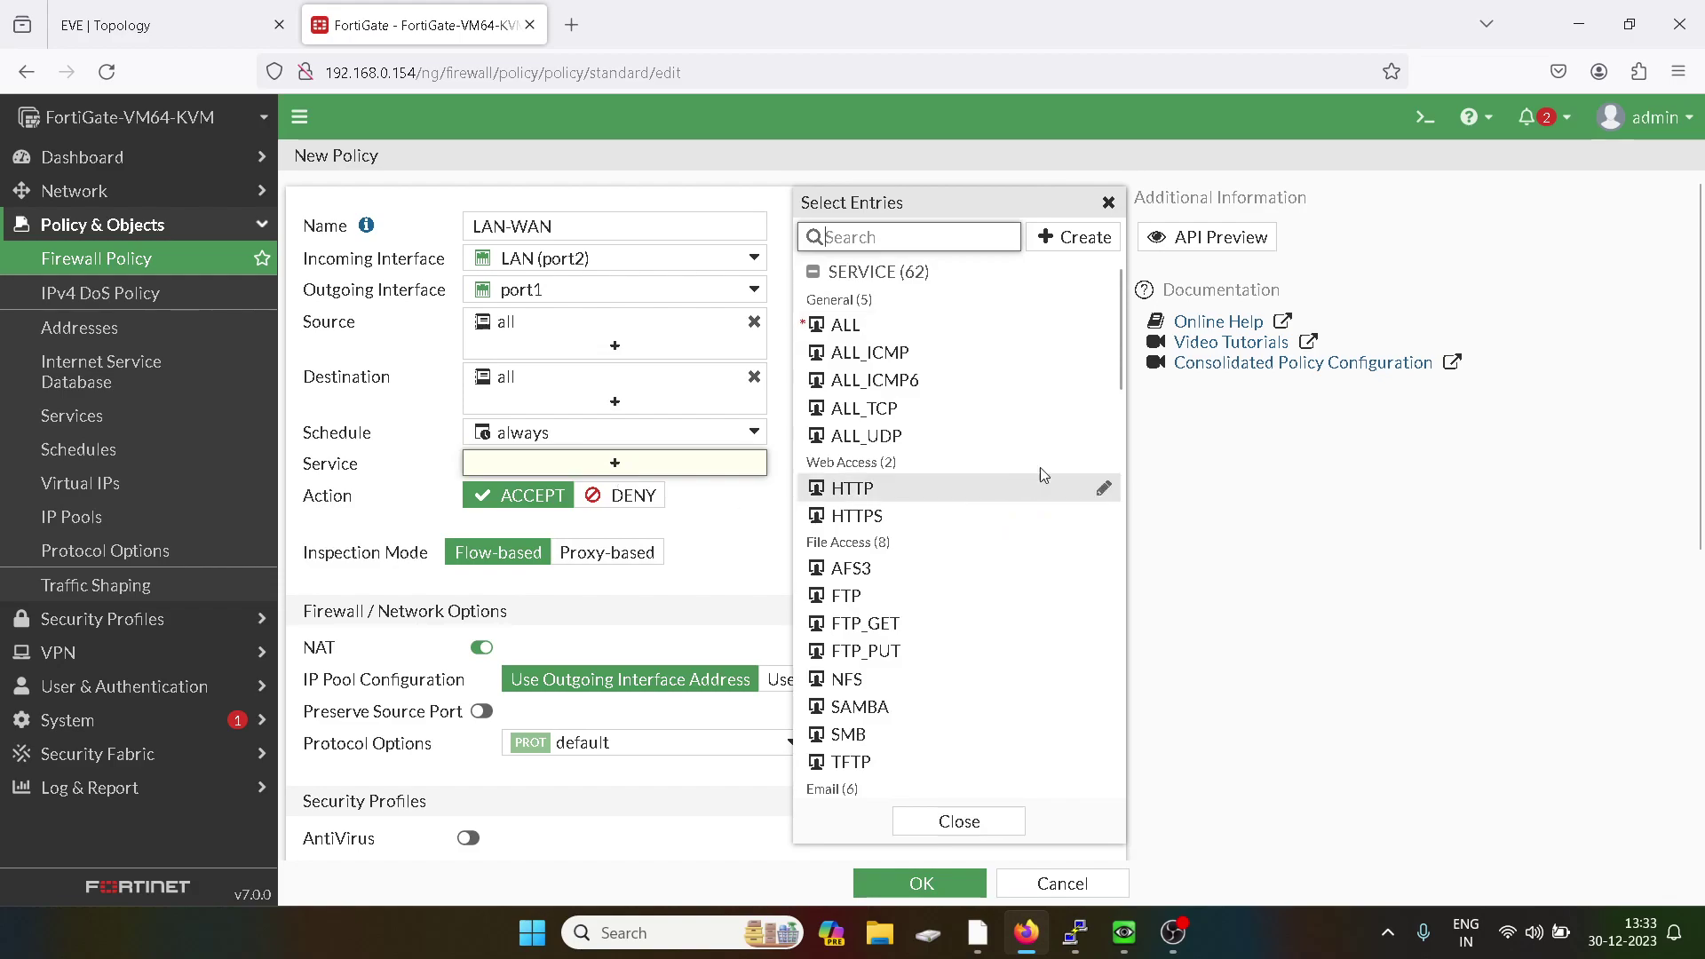
{"action": "scroll", "coordinate": [953, 430], "scroll_direction": "down", "scroll_amount": 5}
{"action": "scroll", "coordinate": [971, 472], "scroll_direction": "down", "scroll_amount": 3}
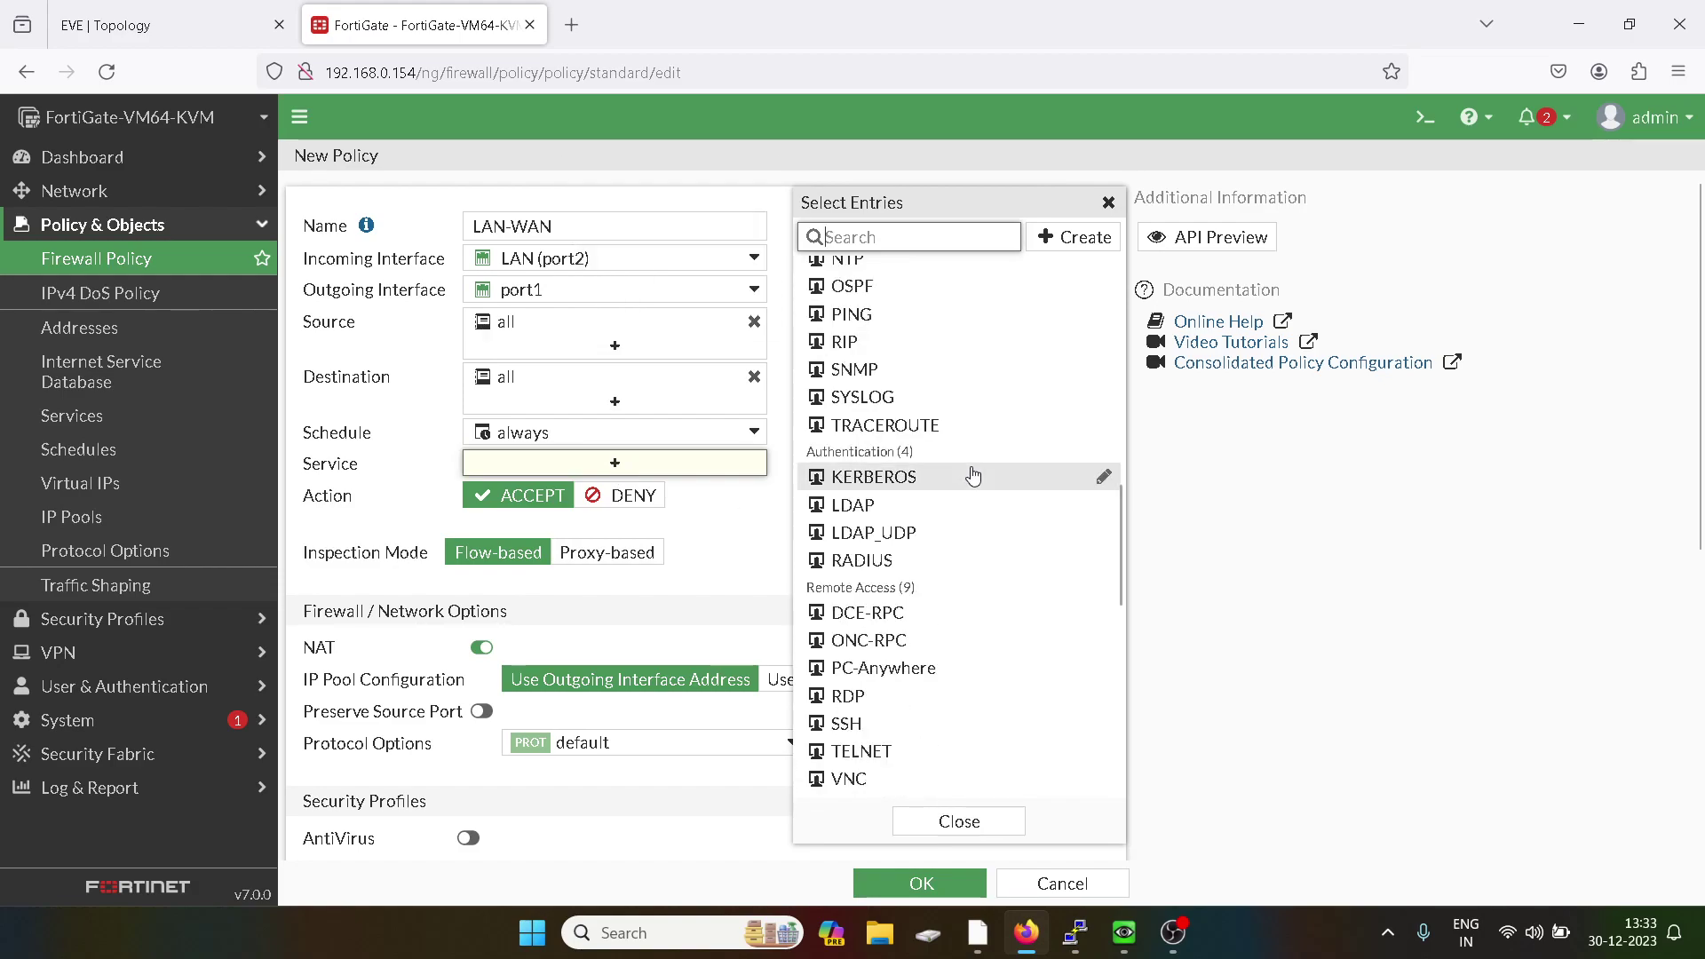
{"action": "scroll", "coordinate": [972, 474], "scroll_direction": "up", "scroll_amount": 10}
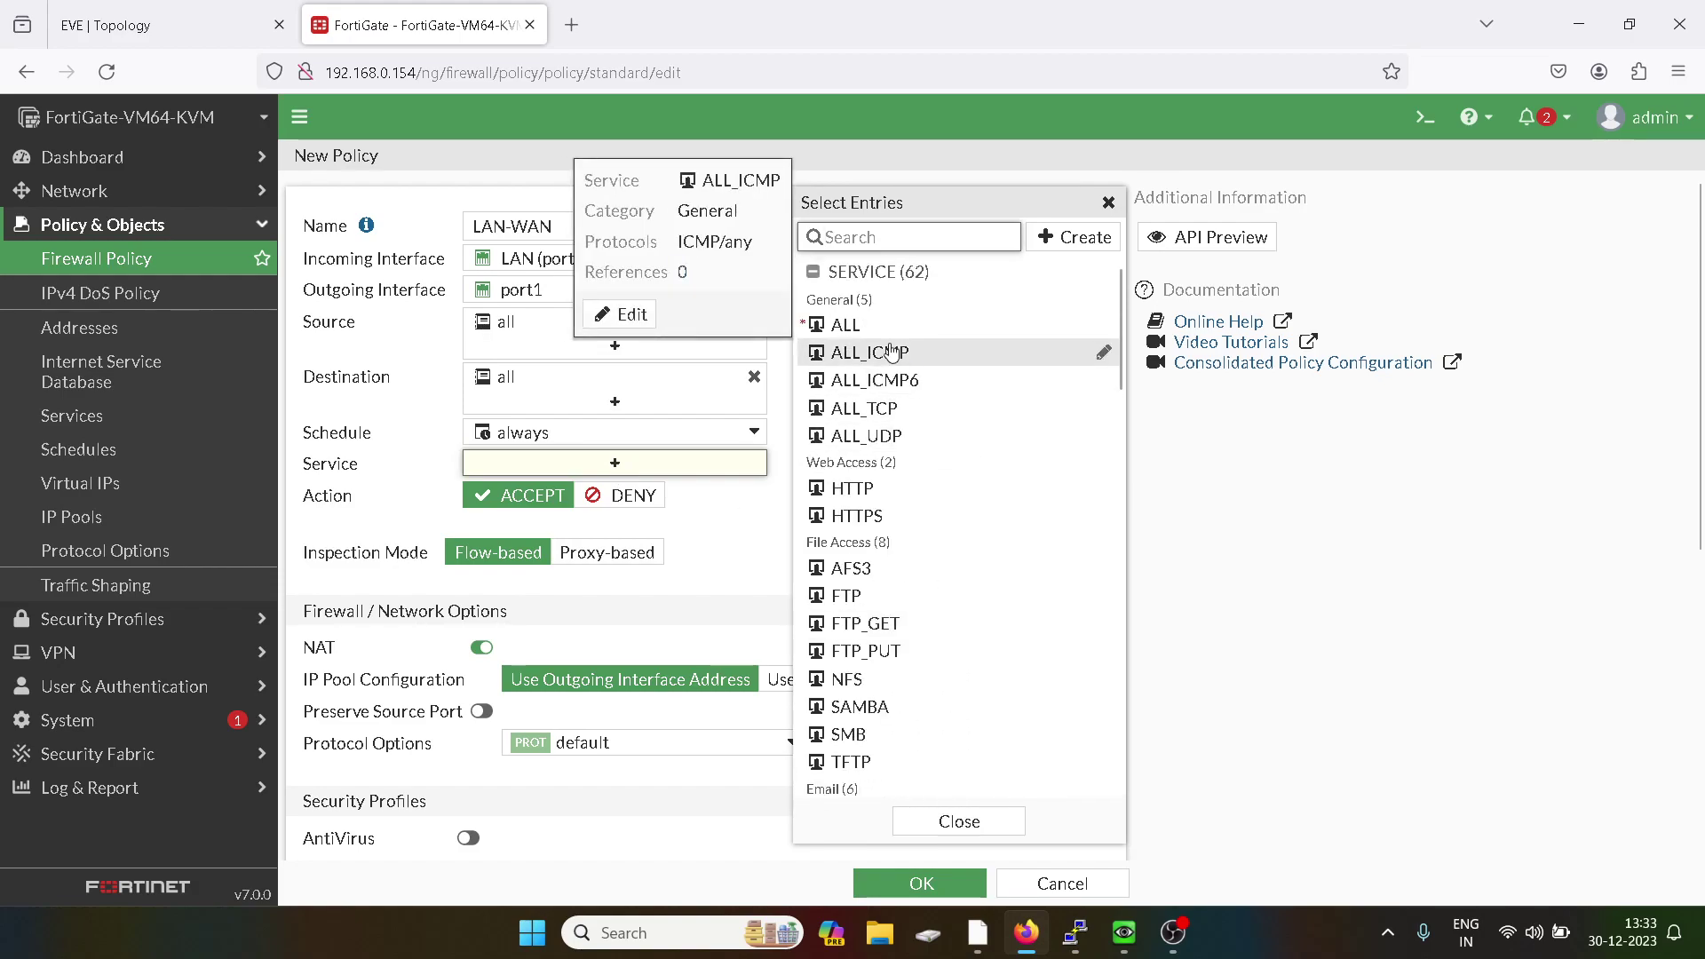
{"action": "left_click", "coordinate": [855, 326]}
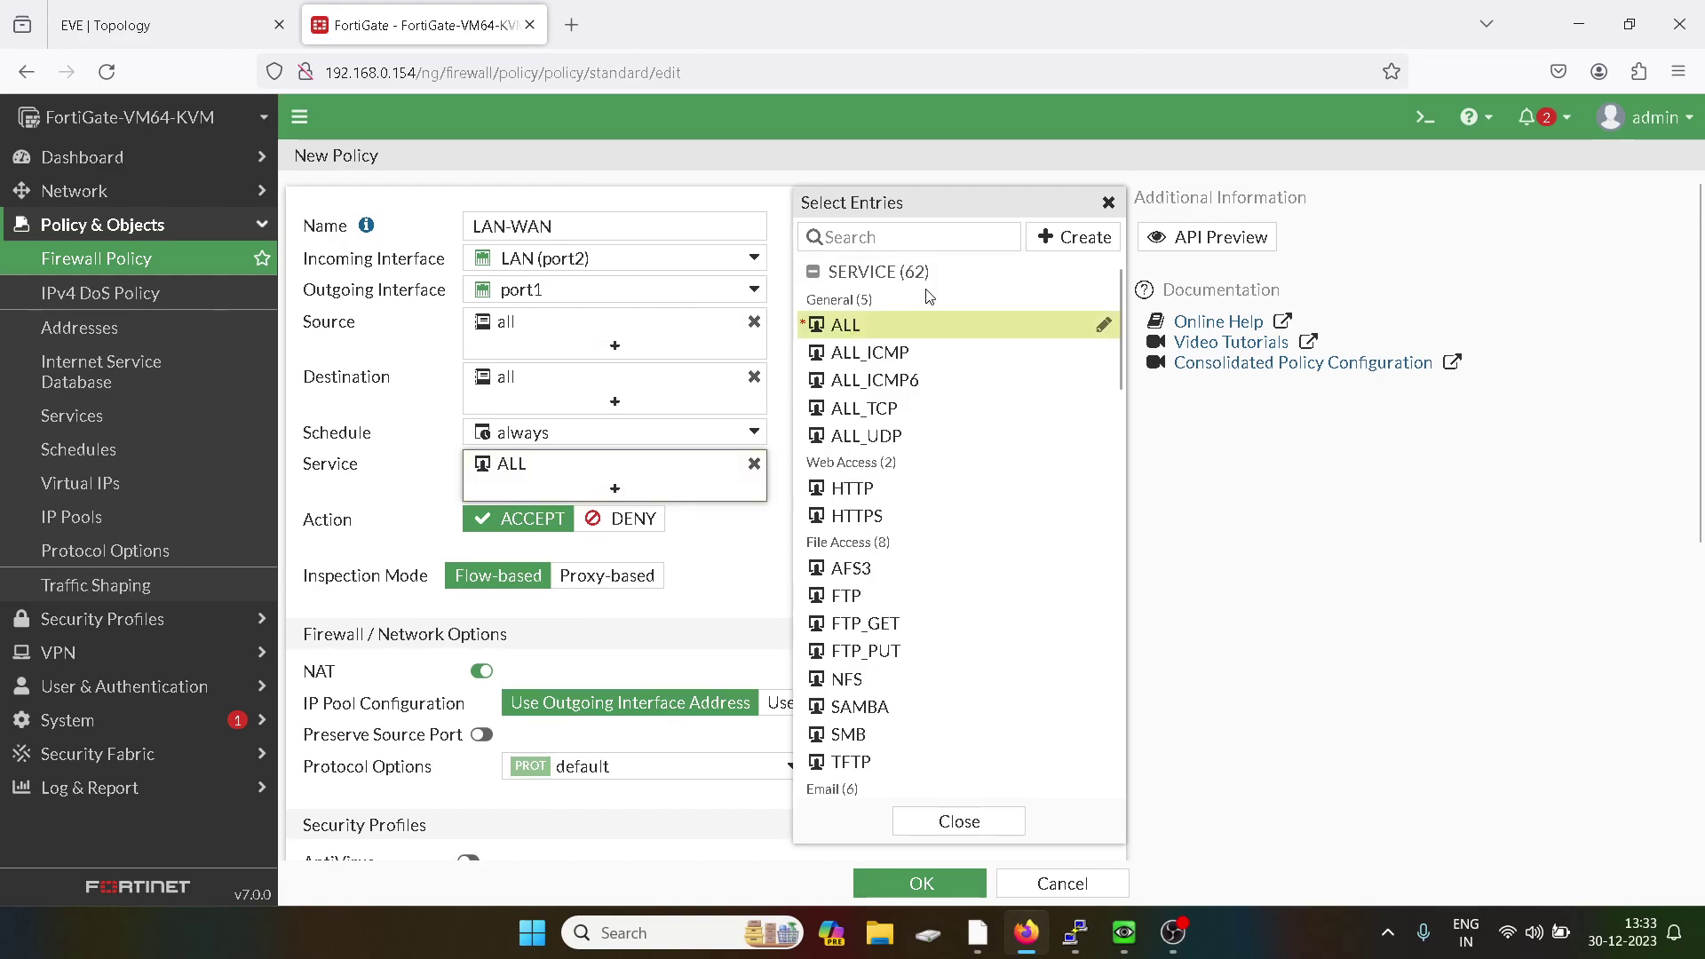
{"action": "left_click", "coordinate": [1107, 203]}
Try NAT with a dynamic IP pool, dismissing the new IP pool form unsaved.
{"action": "scroll", "coordinate": [668, 627], "scroll_direction": "down", "scroll_amount": 4}
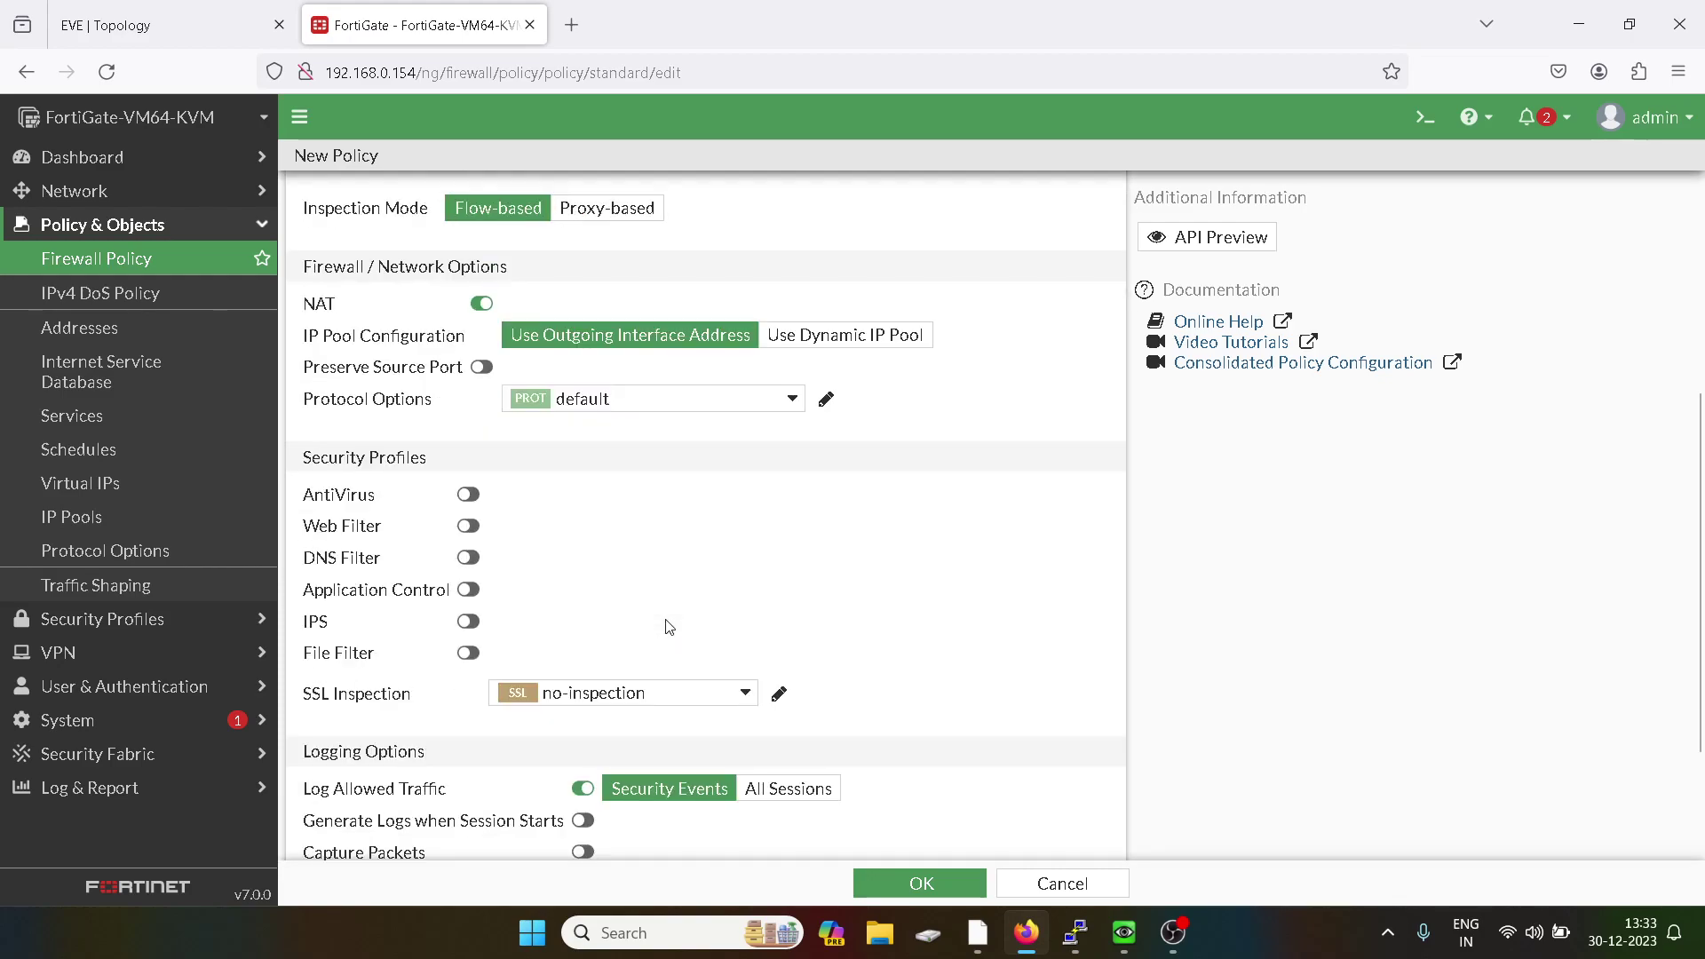
{"action": "scroll", "coordinate": [668, 627], "scroll_direction": "up", "scroll_amount": 5}
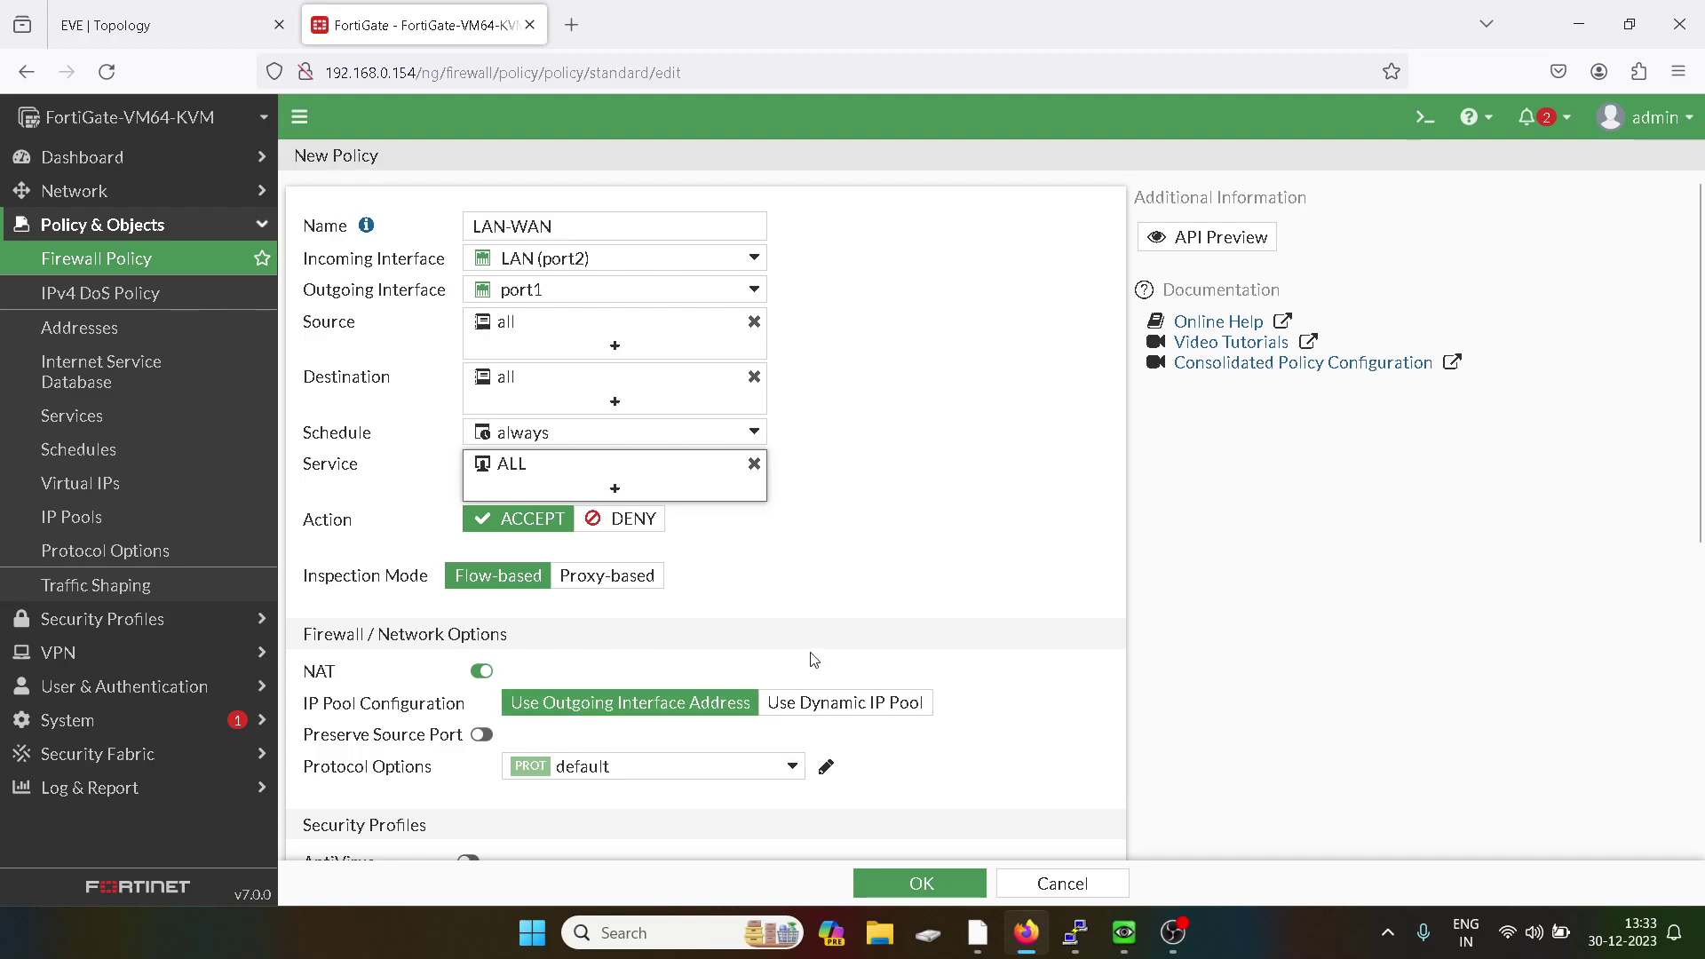
{"action": "left_click", "coordinate": [833, 705]}
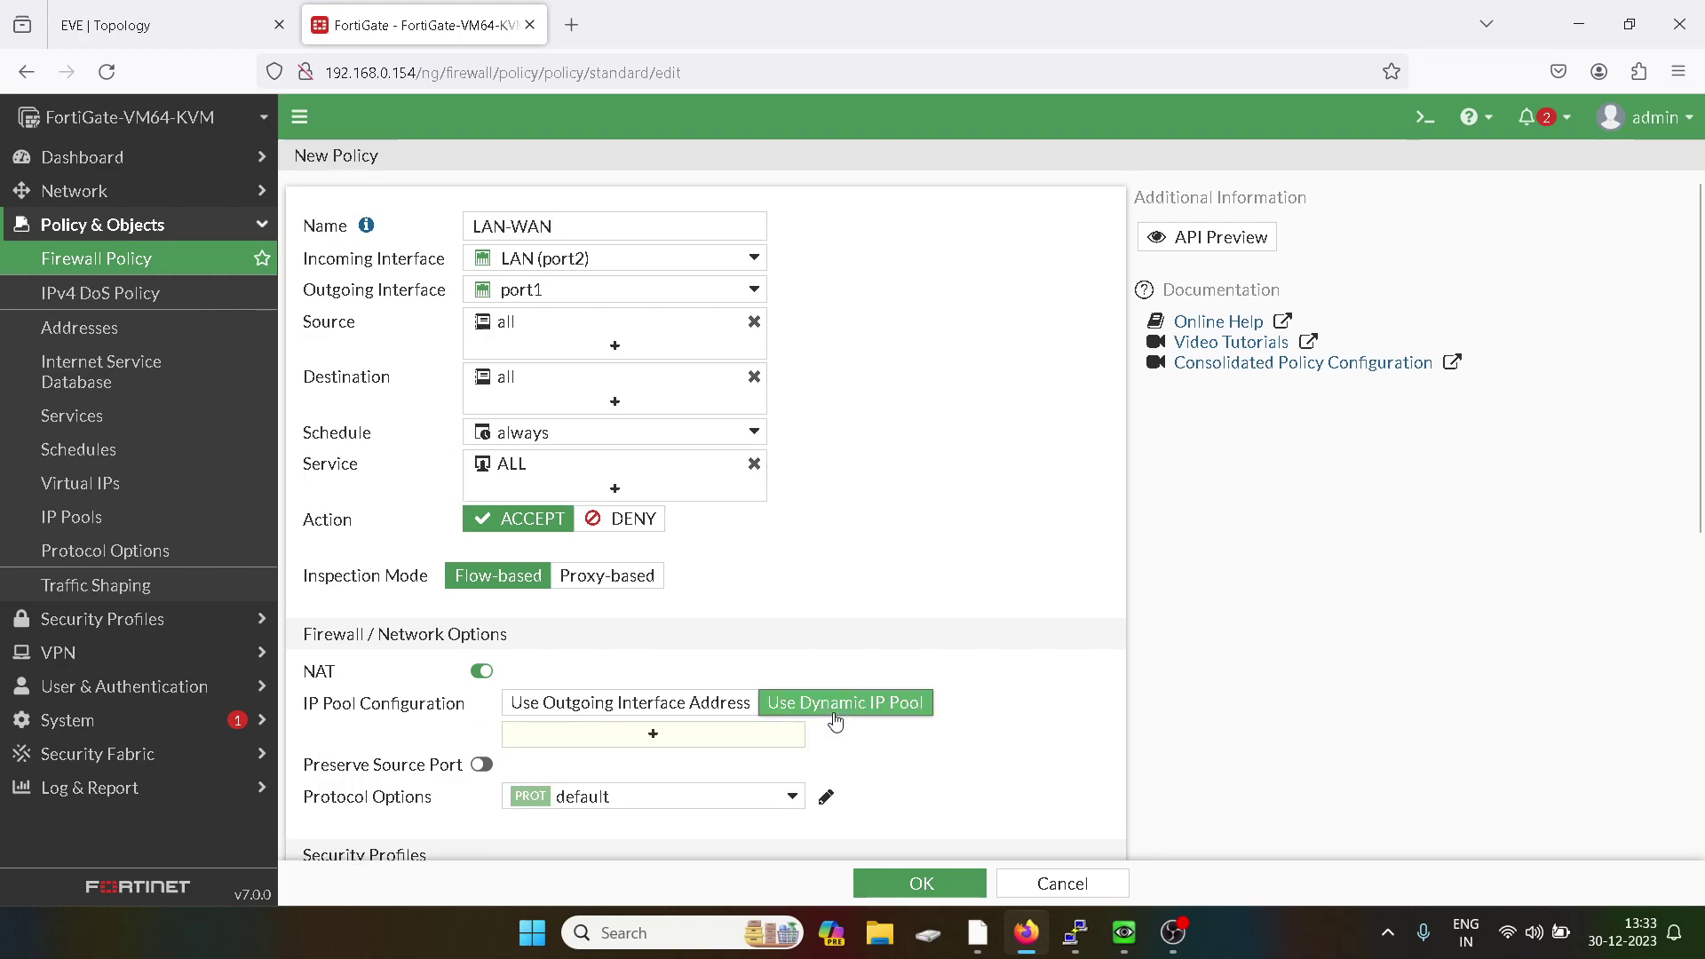
{"action": "left_click", "coordinate": [681, 746]}
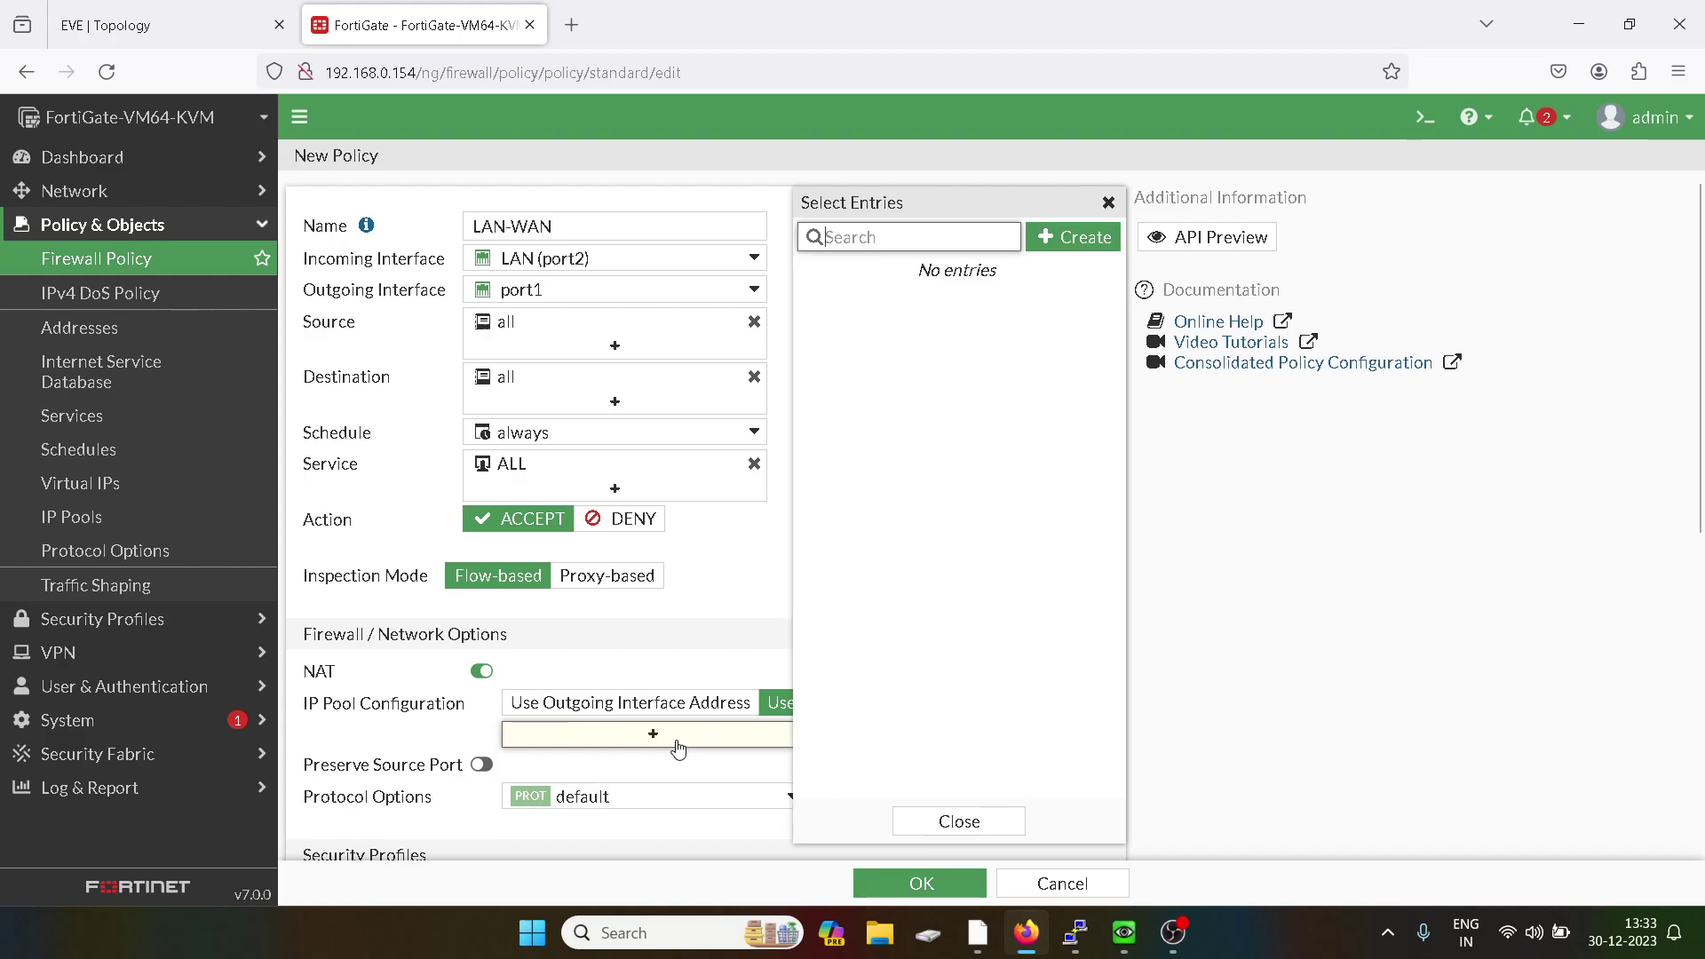
{"action": "left_click", "coordinate": [1062, 239]}
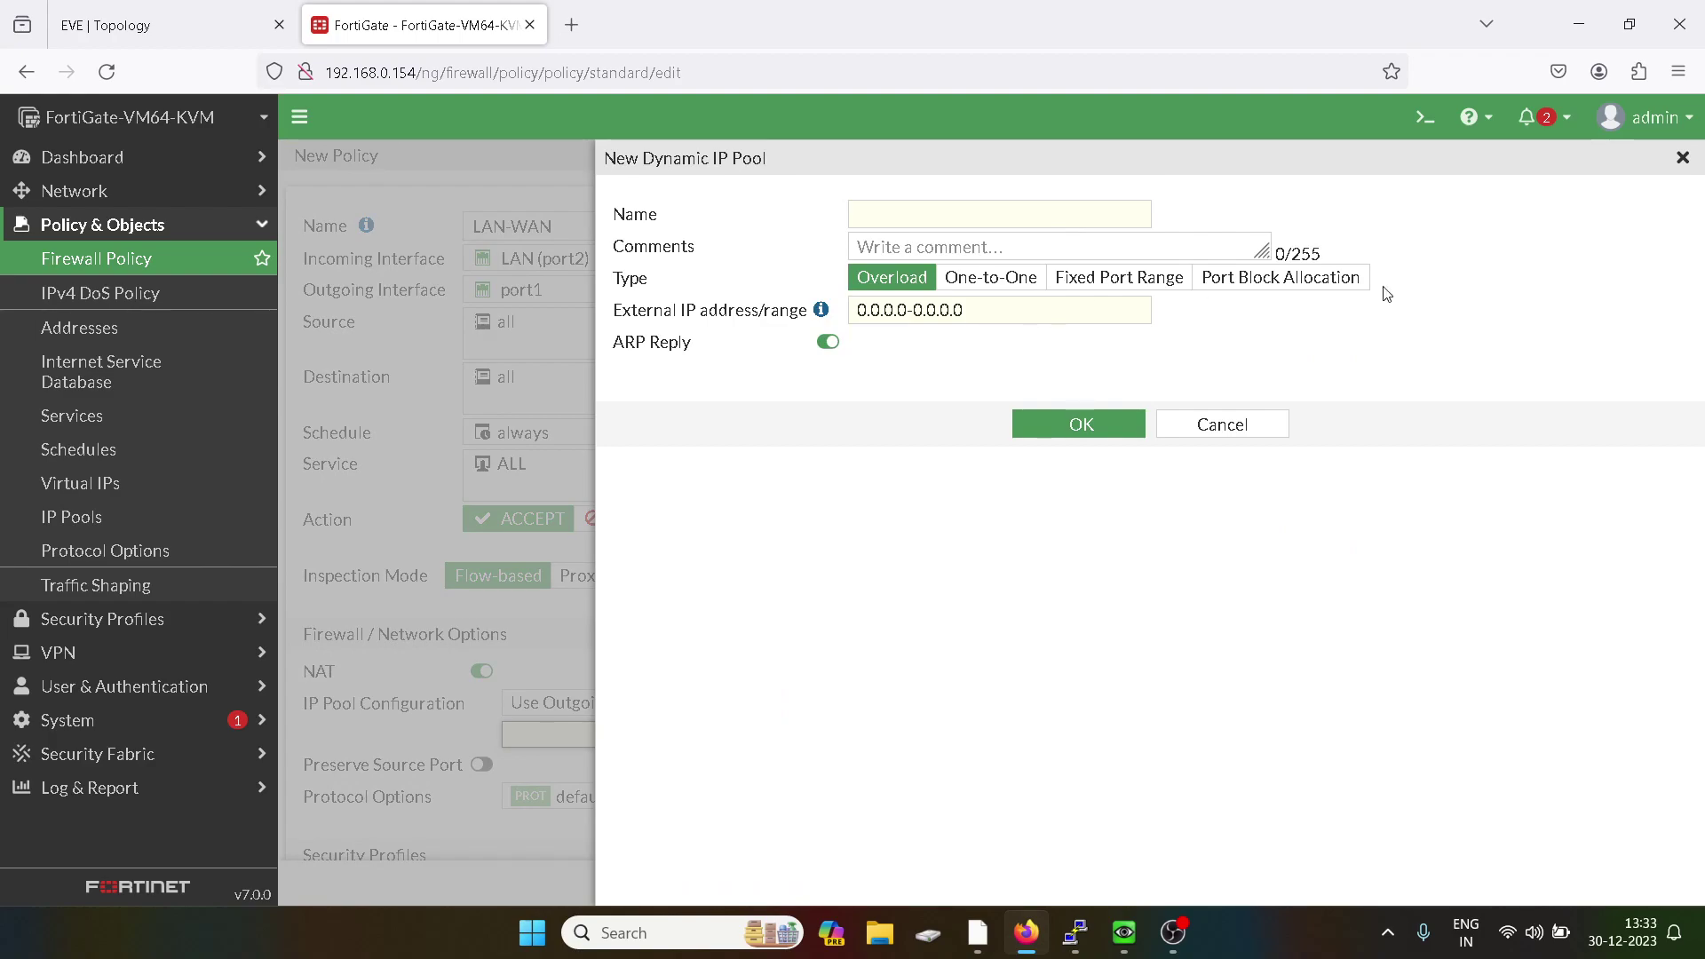
{"action": "left_click", "coordinate": [1682, 157]}
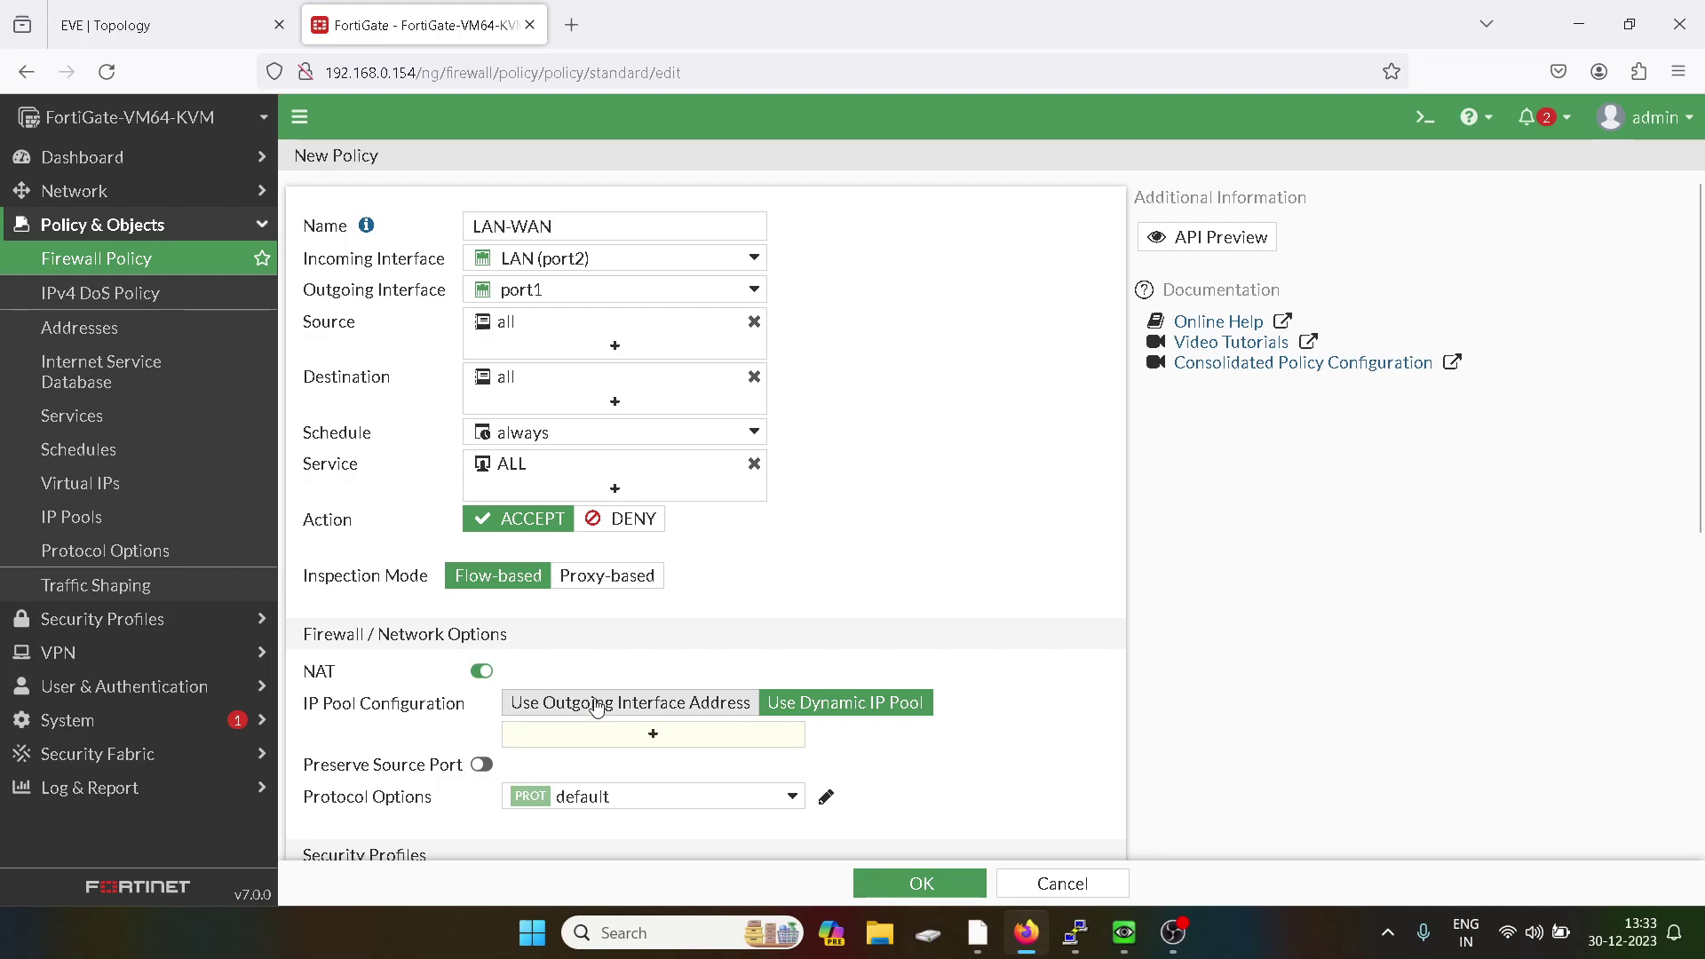
Use the outgoing interface address for NAT and log allowed traffic for all sessions.
{"action": "left_click", "coordinate": [630, 702]}
{"action": "scroll", "coordinate": [731, 526], "scroll_direction": "down", "scroll_amount": 4}
{"action": "scroll", "coordinate": [730, 527], "scroll_direction": "down", "scroll_amount": 2}
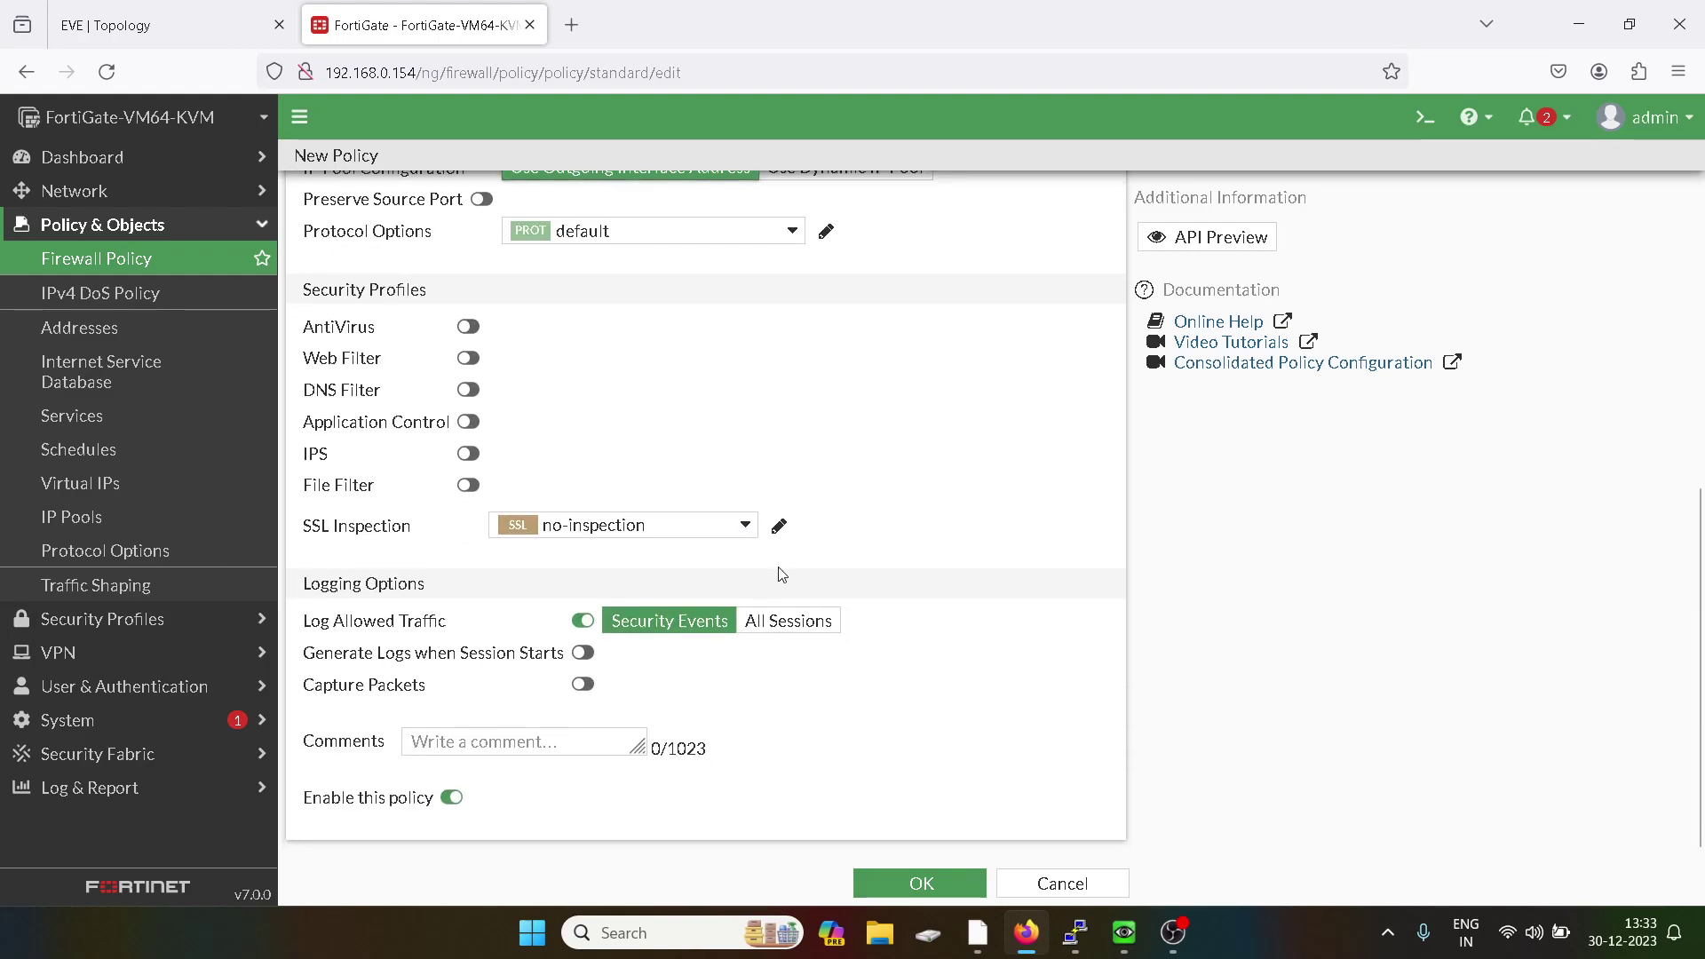
{"action": "left_click", "coordinate": [772, 621]}
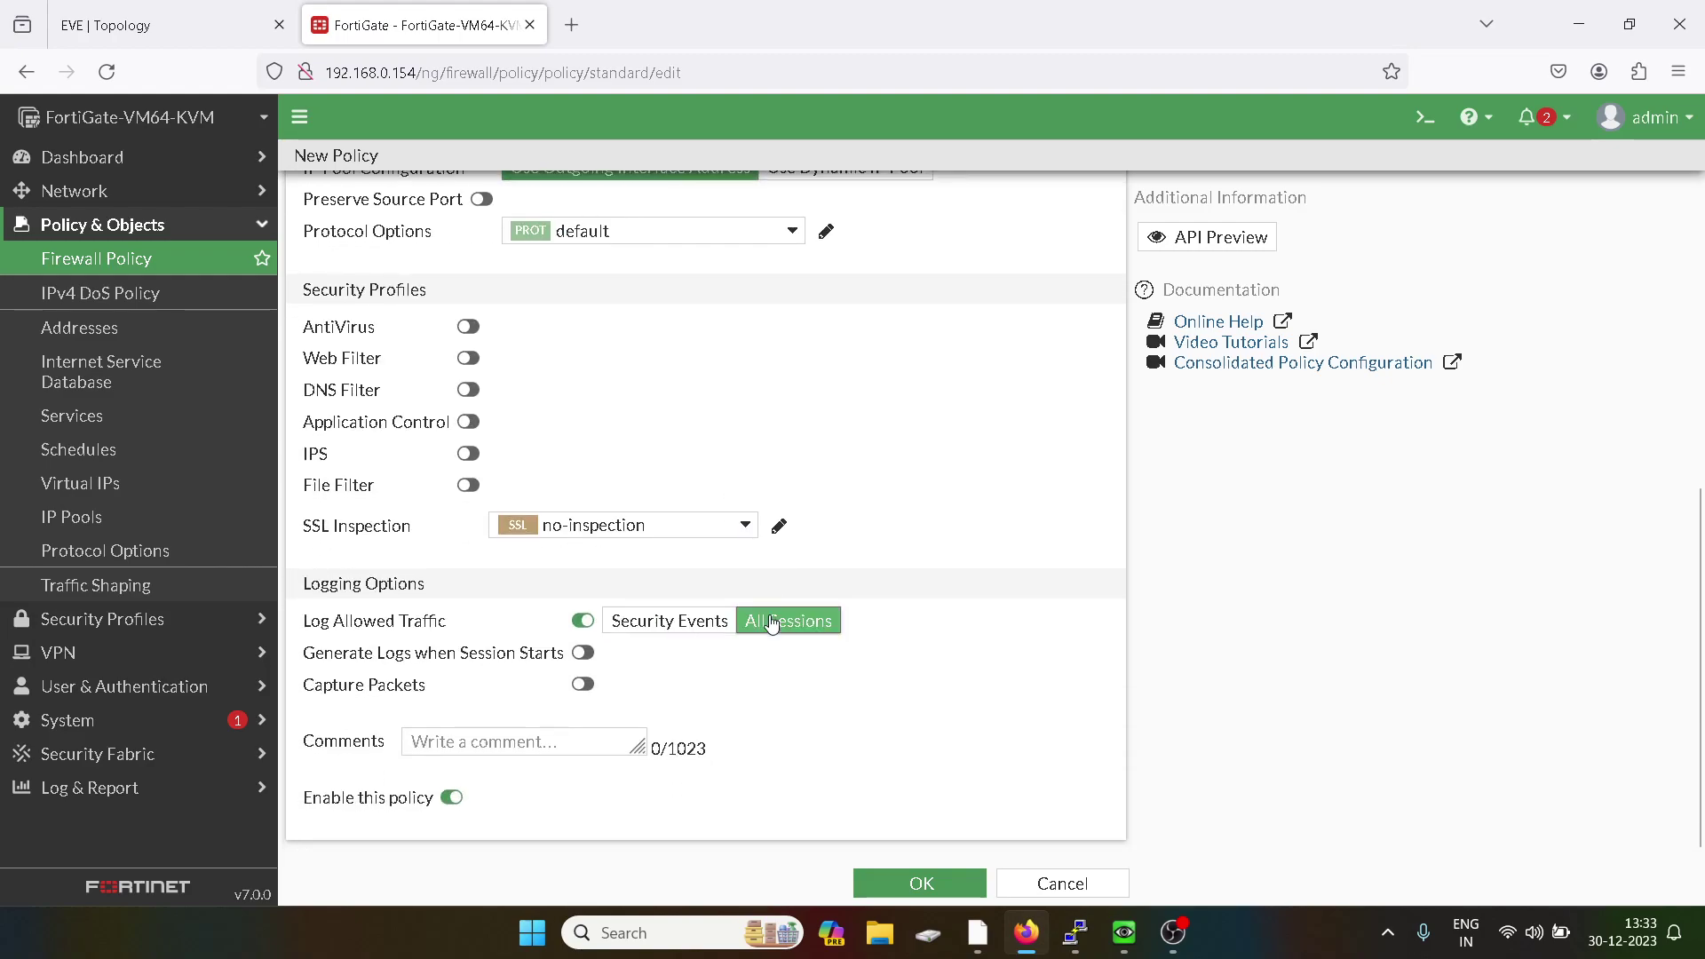
Save the LAN-WAN policy and rerun the client's ping to 8.8.8.8, now answered with 0% loss.
{"action": "left_click", "coordinate": [920, 883]}
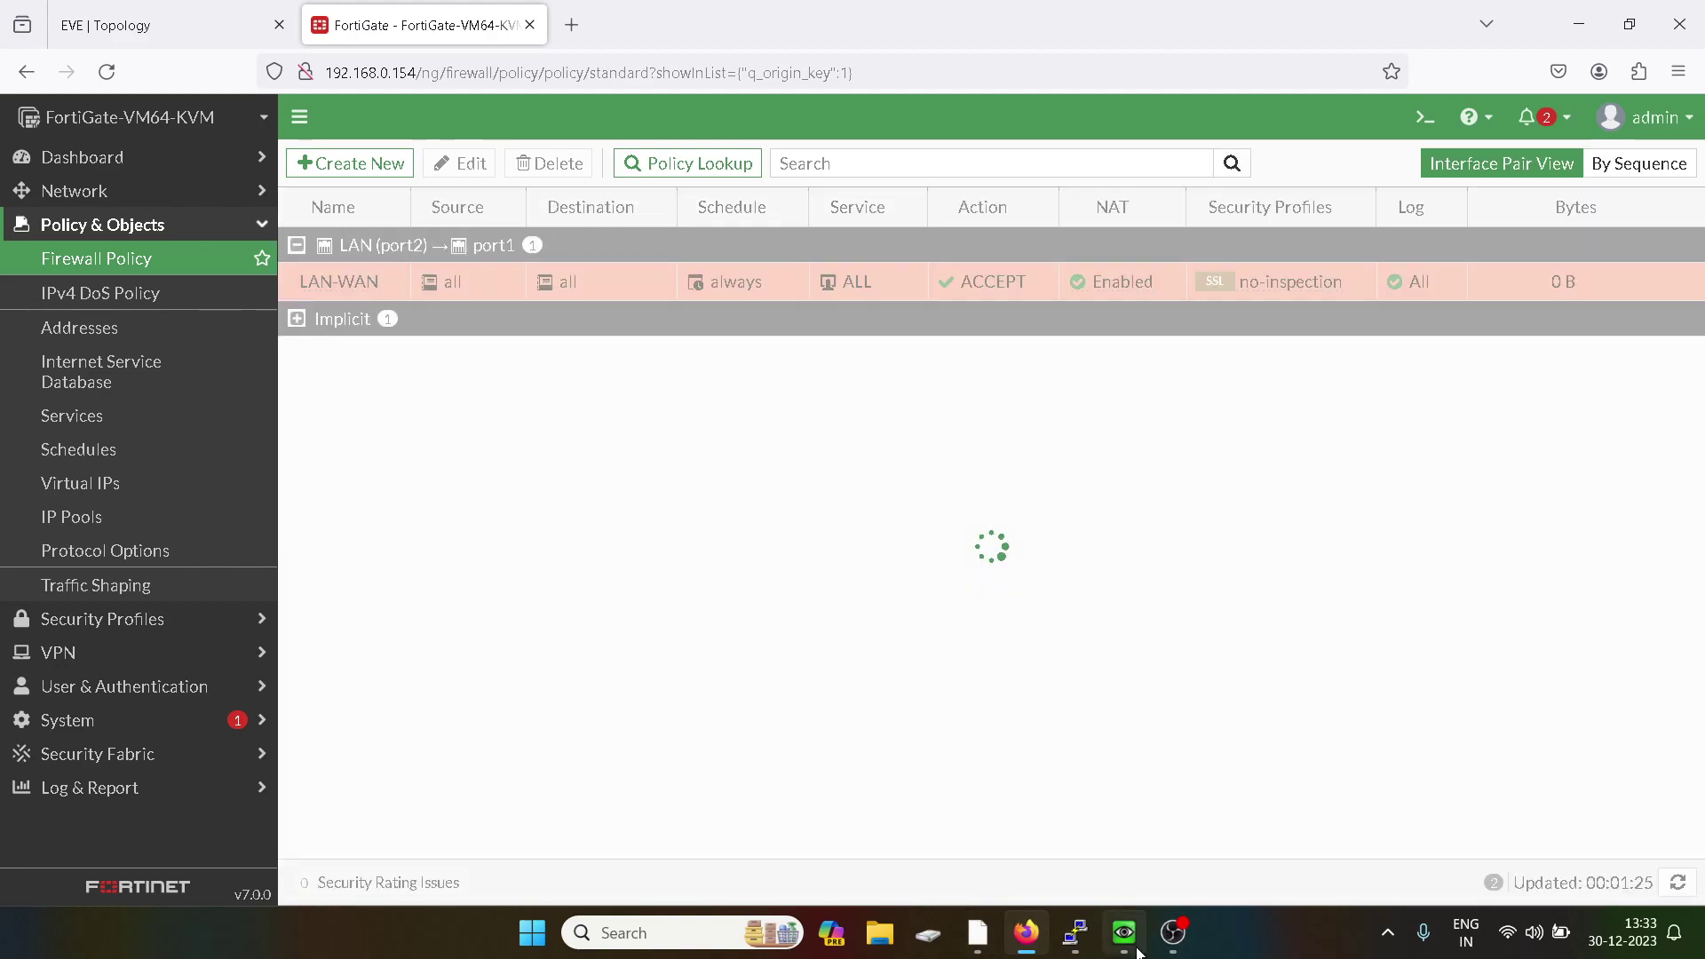
{"action": "left_click", "coordinate": [1124, 933]}
{"action": "key", "text": "Up"}
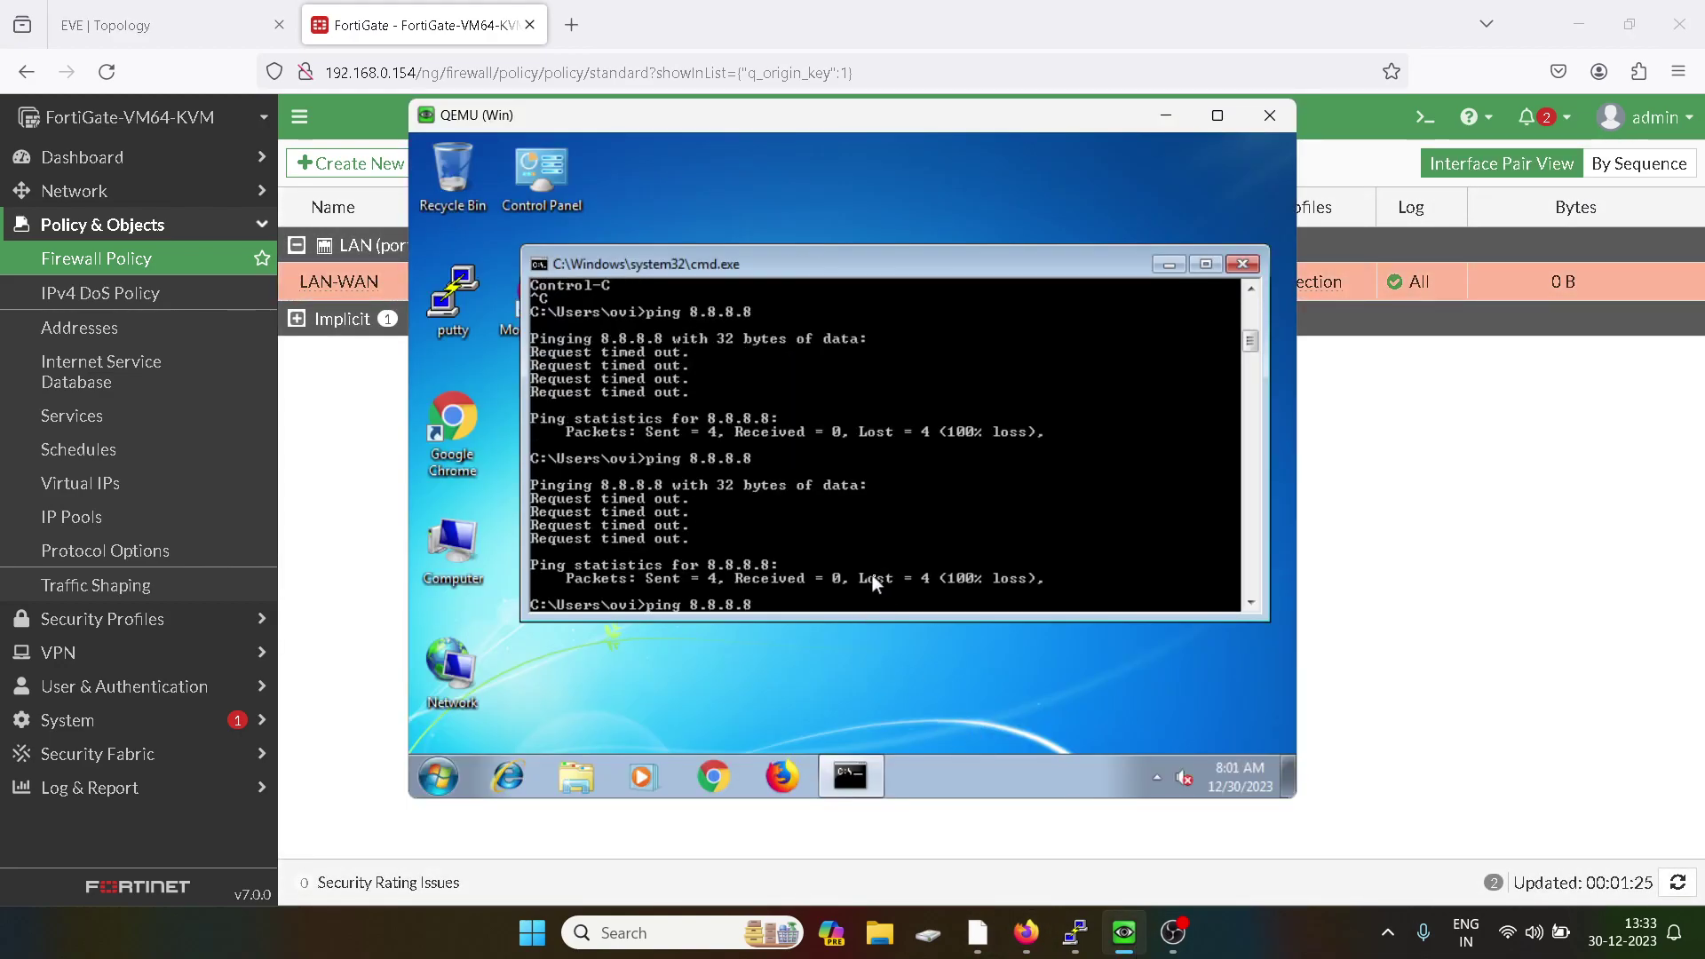
{"action": "key", "text": "Return"}
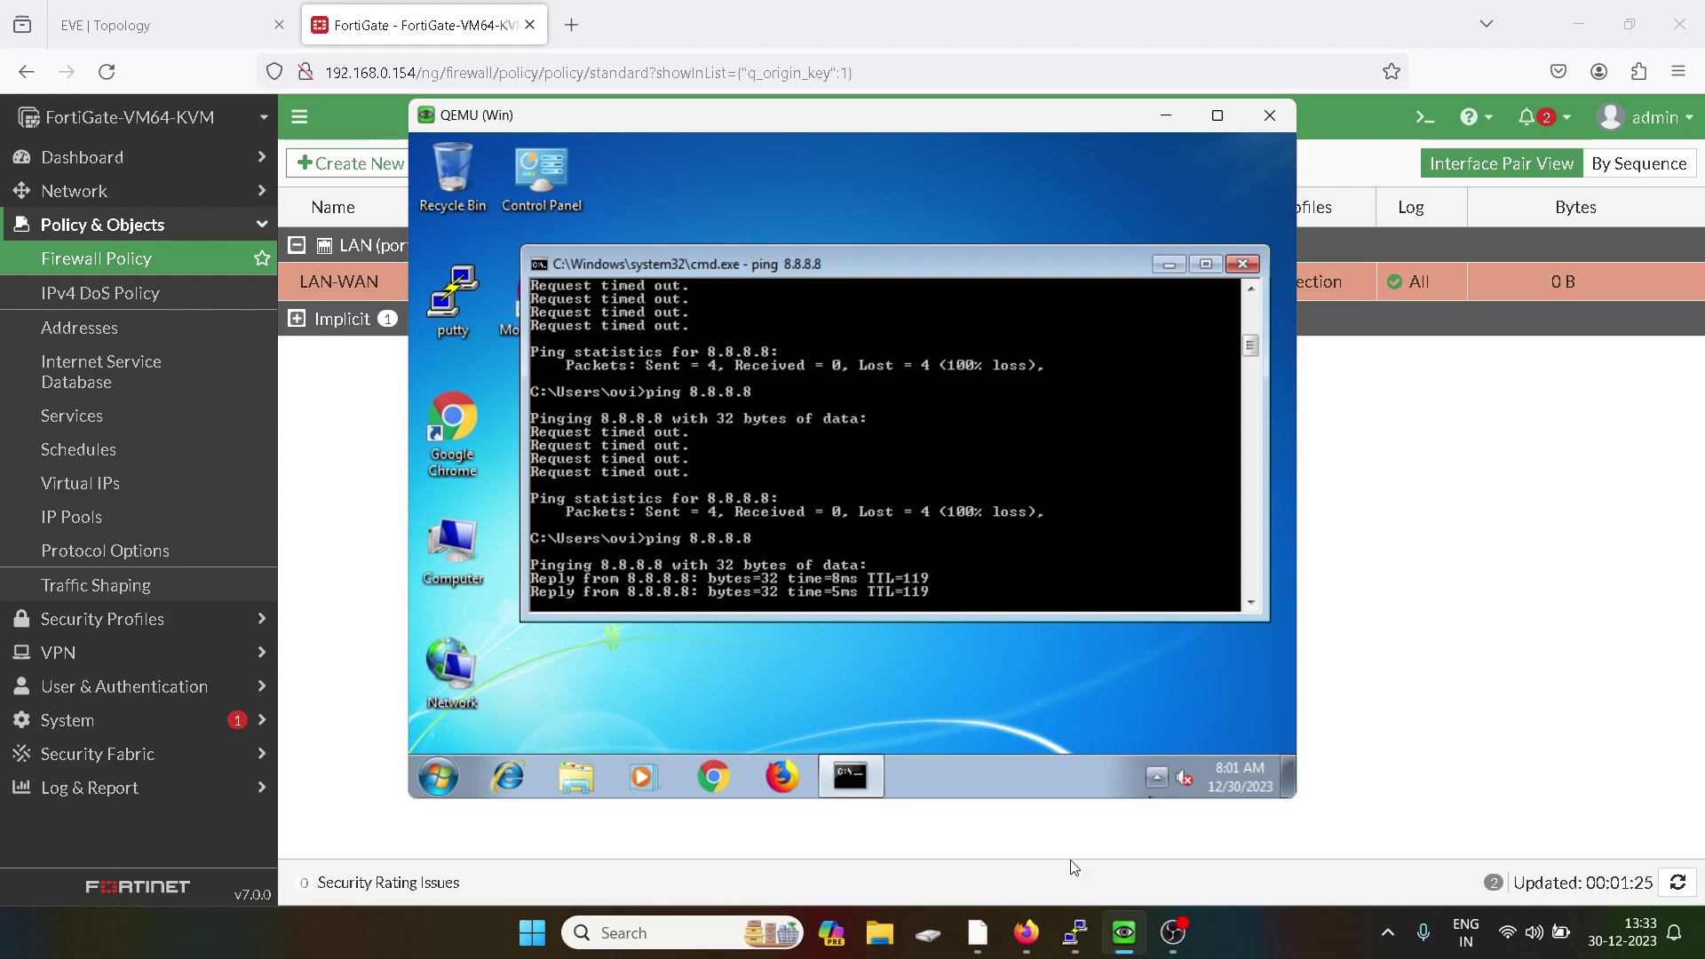
Start a continuous ping to 8.8.8.8 on the Windows client with ping 8.8.8.8 -t.
{"action": "left_click", "coordinate": [1074, 932]}
{"action": "left_click", "coordinate": [879, 475]}
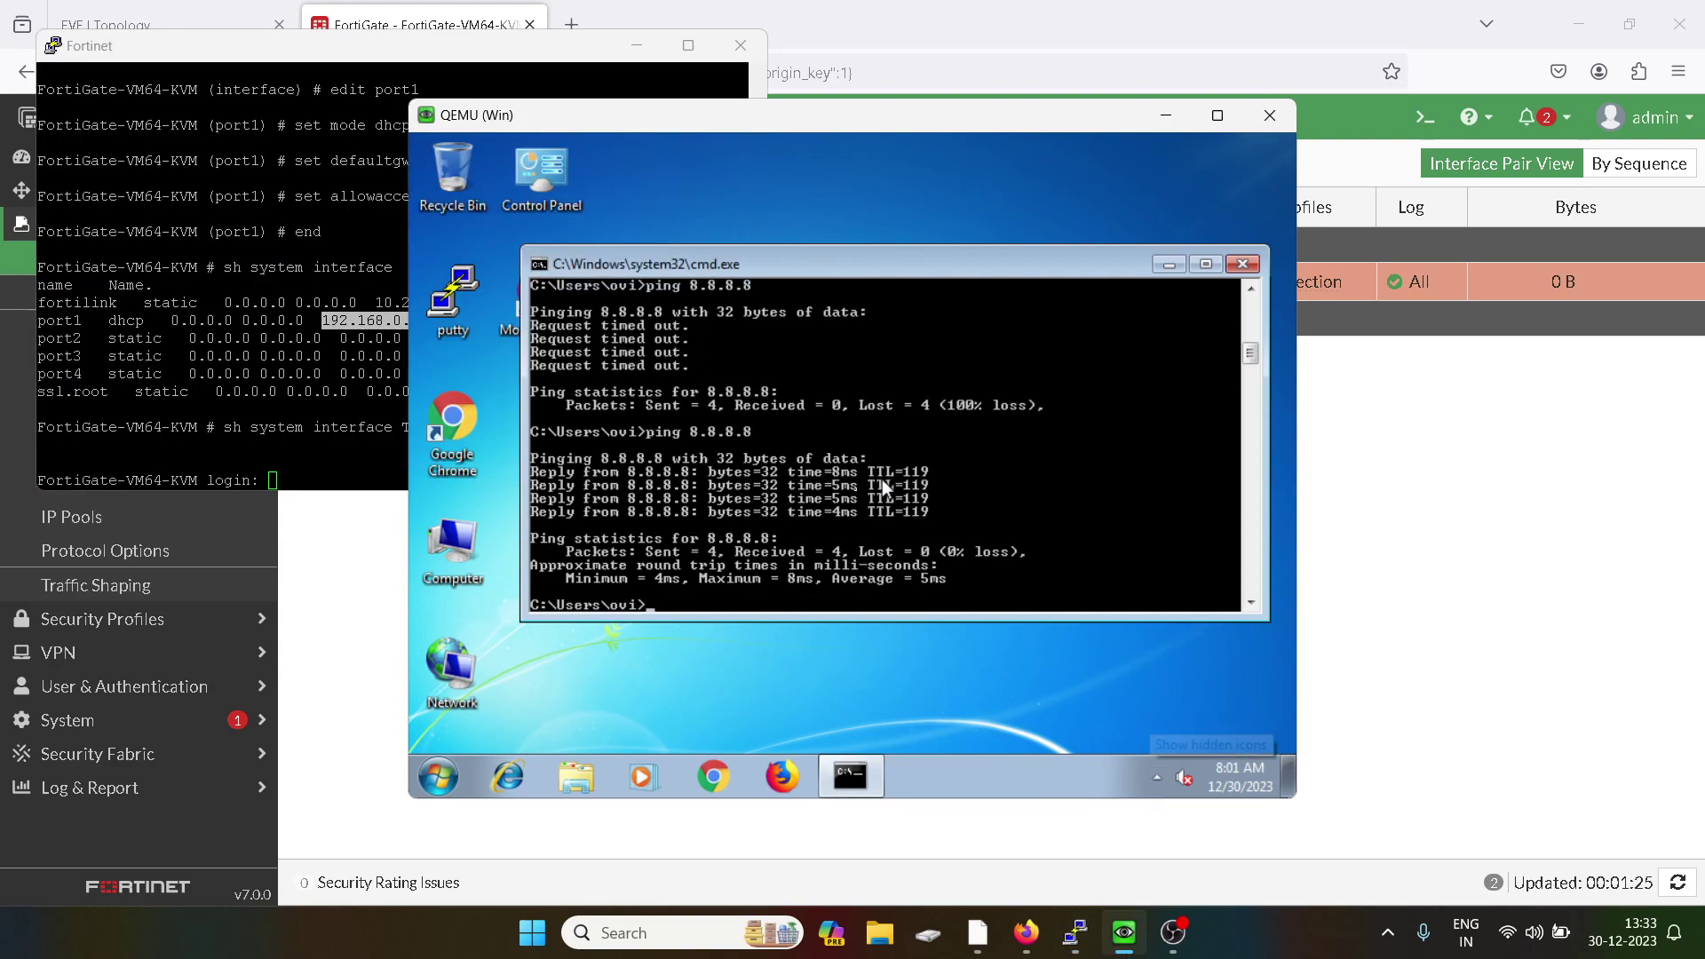
{"action": "key", "text": "Up"}
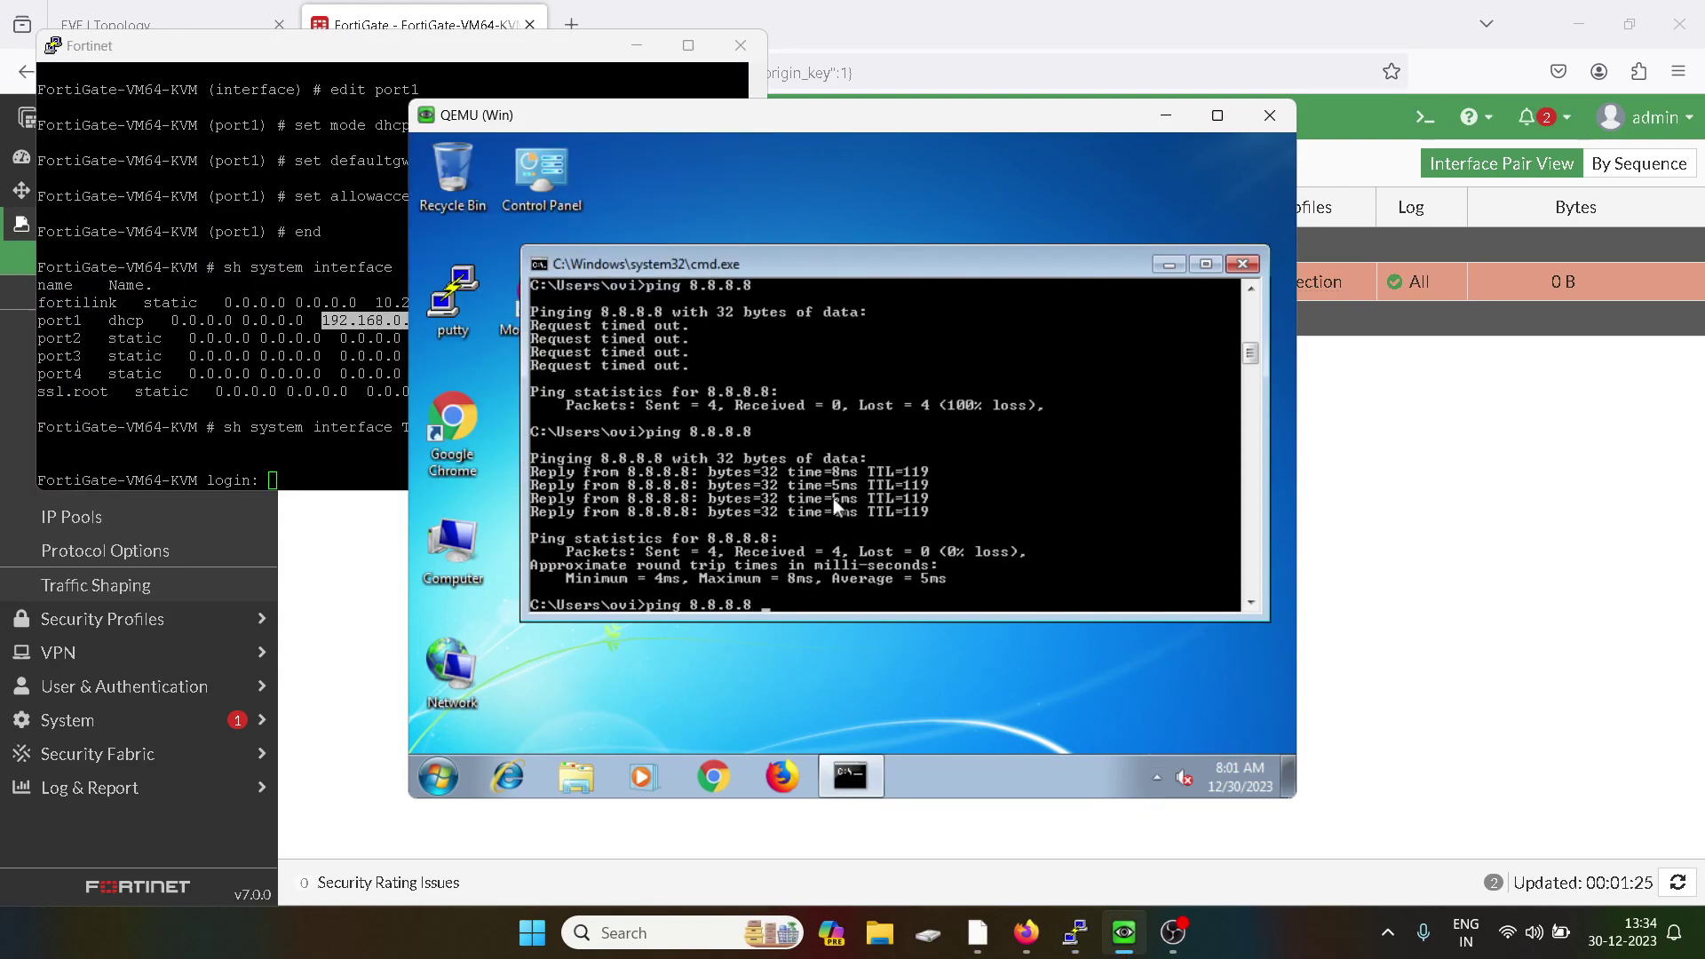
{"action": "type", "text": "-t"}
{"action": "key", "text": "Return"}
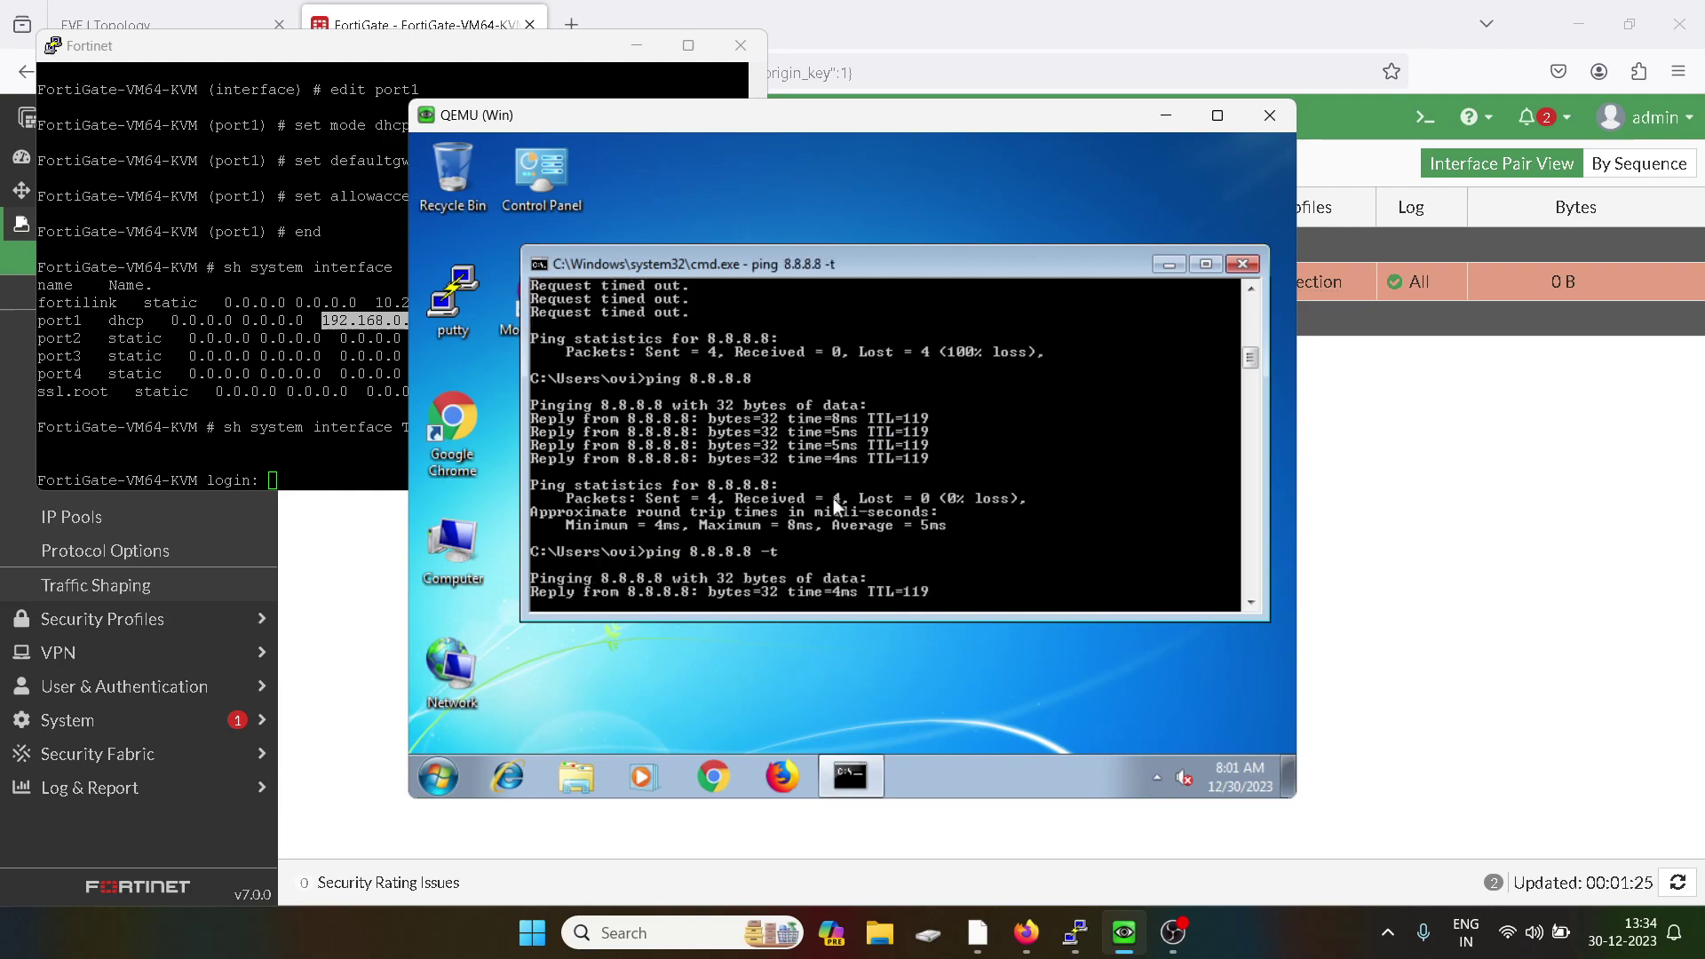
Log back in to the FortiGate CLI as admin with the account password.
{"action": "left_click", "coordinate": [167, 373]}
{"action": "type", "text": "adm"}
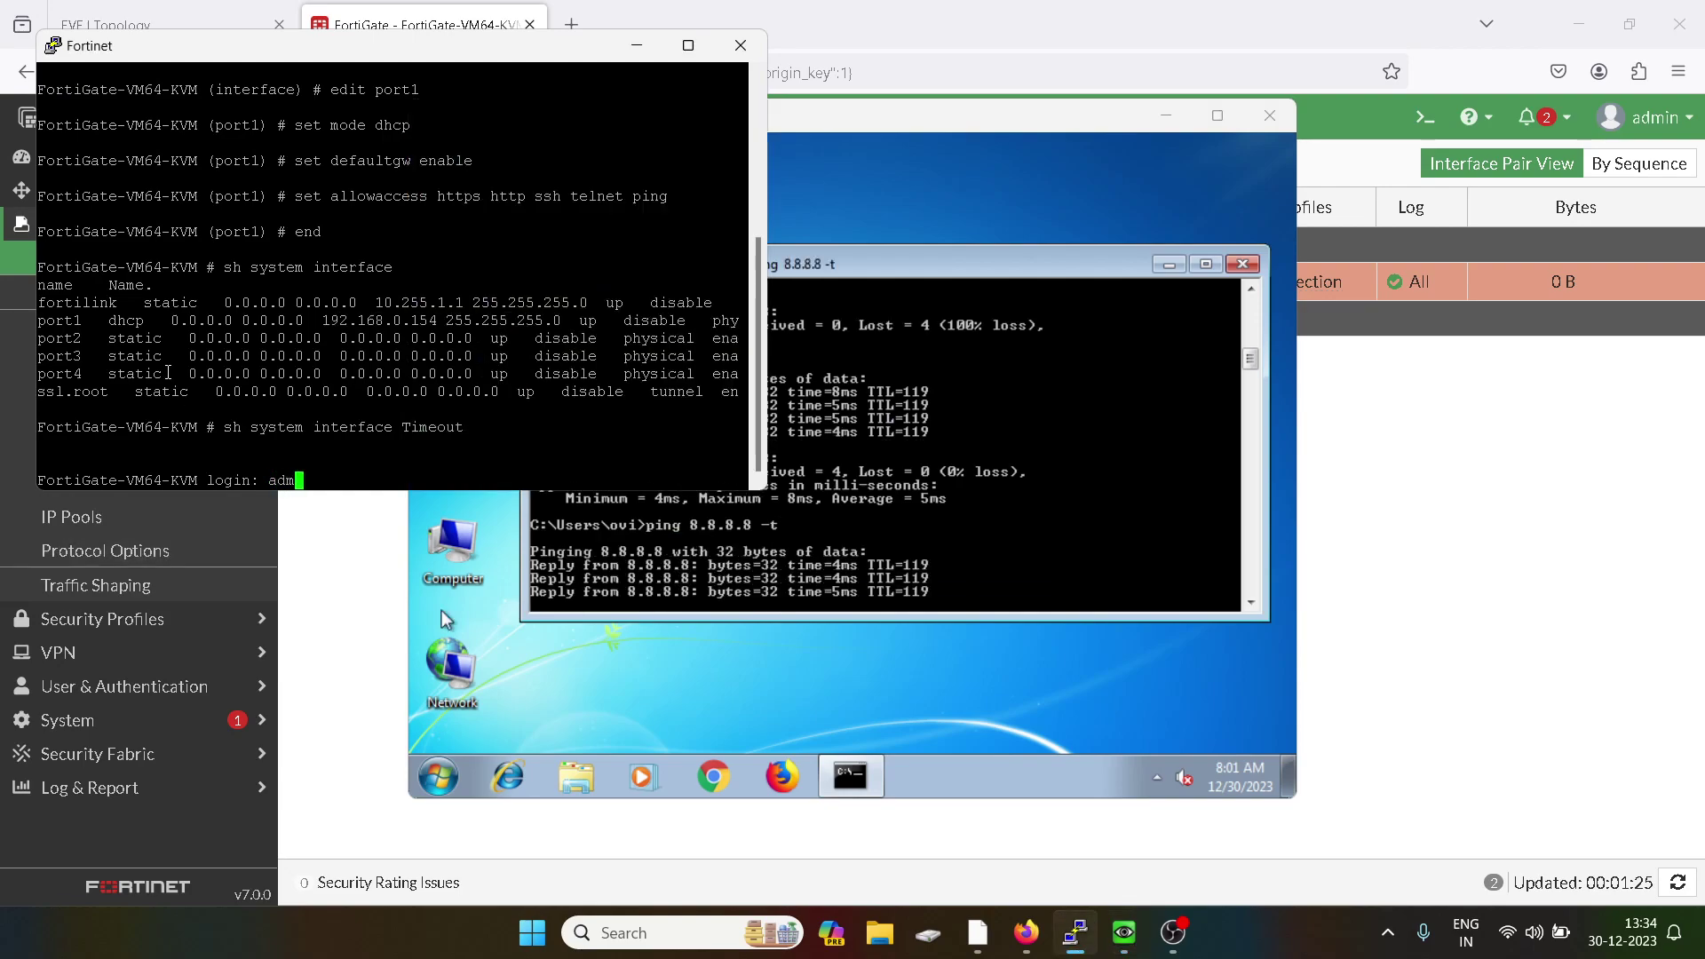
{"action": "type", "text": "in"}
{"action": "key", "text": "Return"}
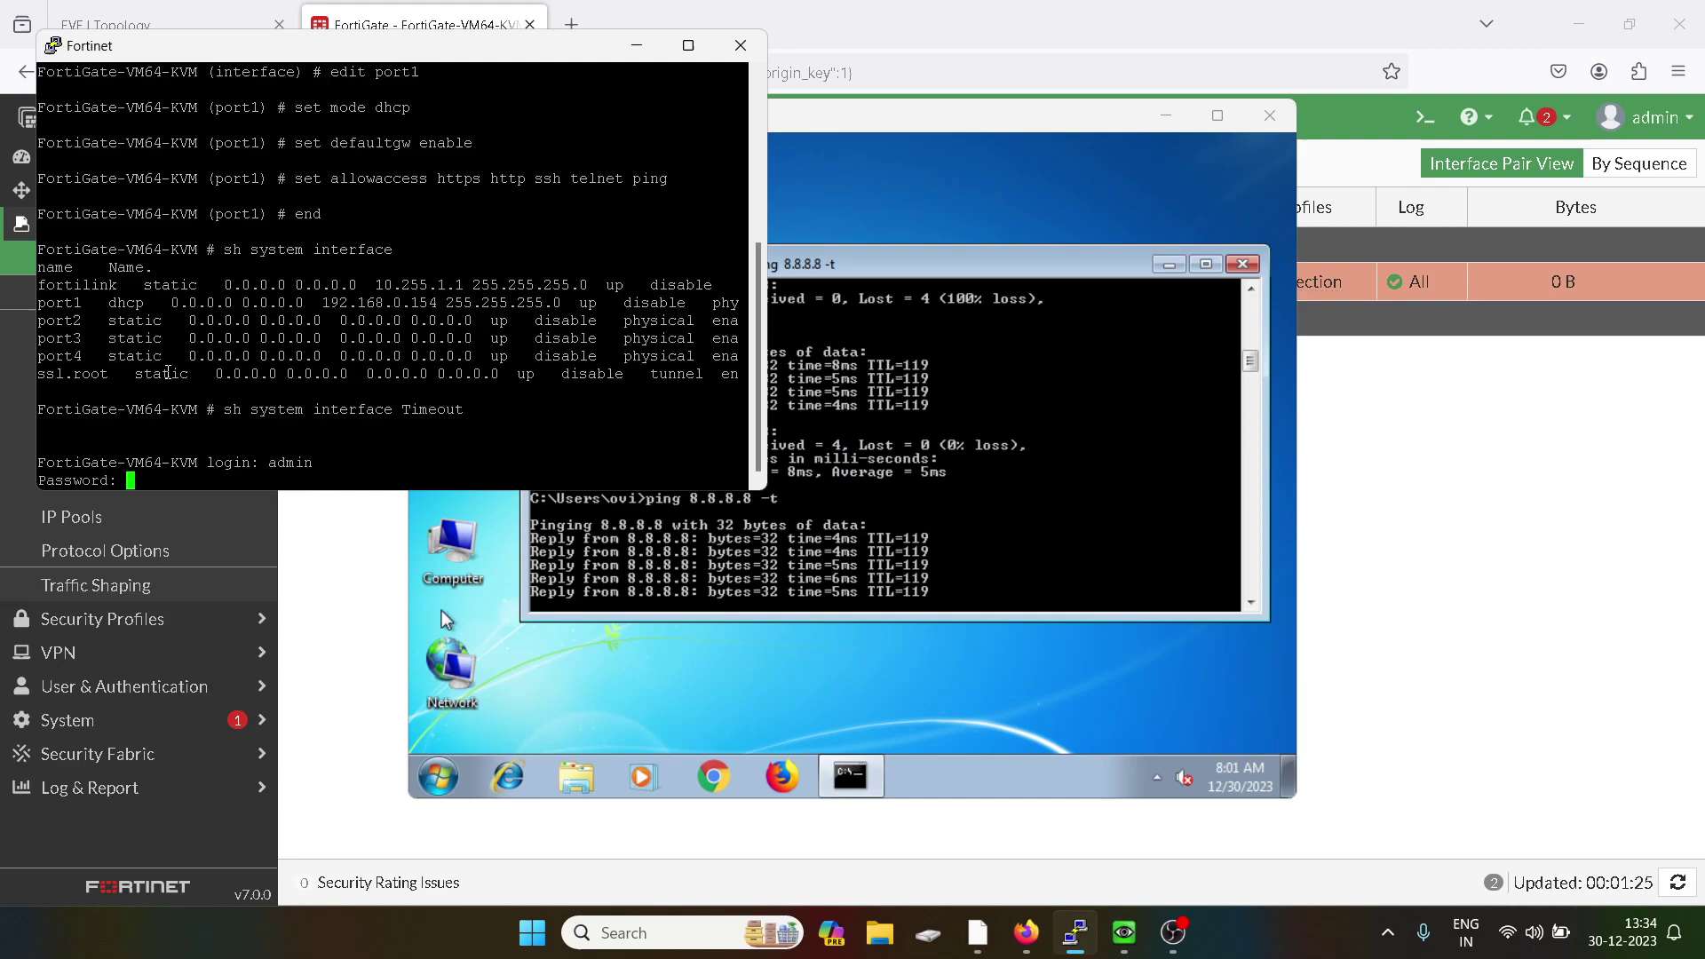
{"action": "key", "text": "Return"}
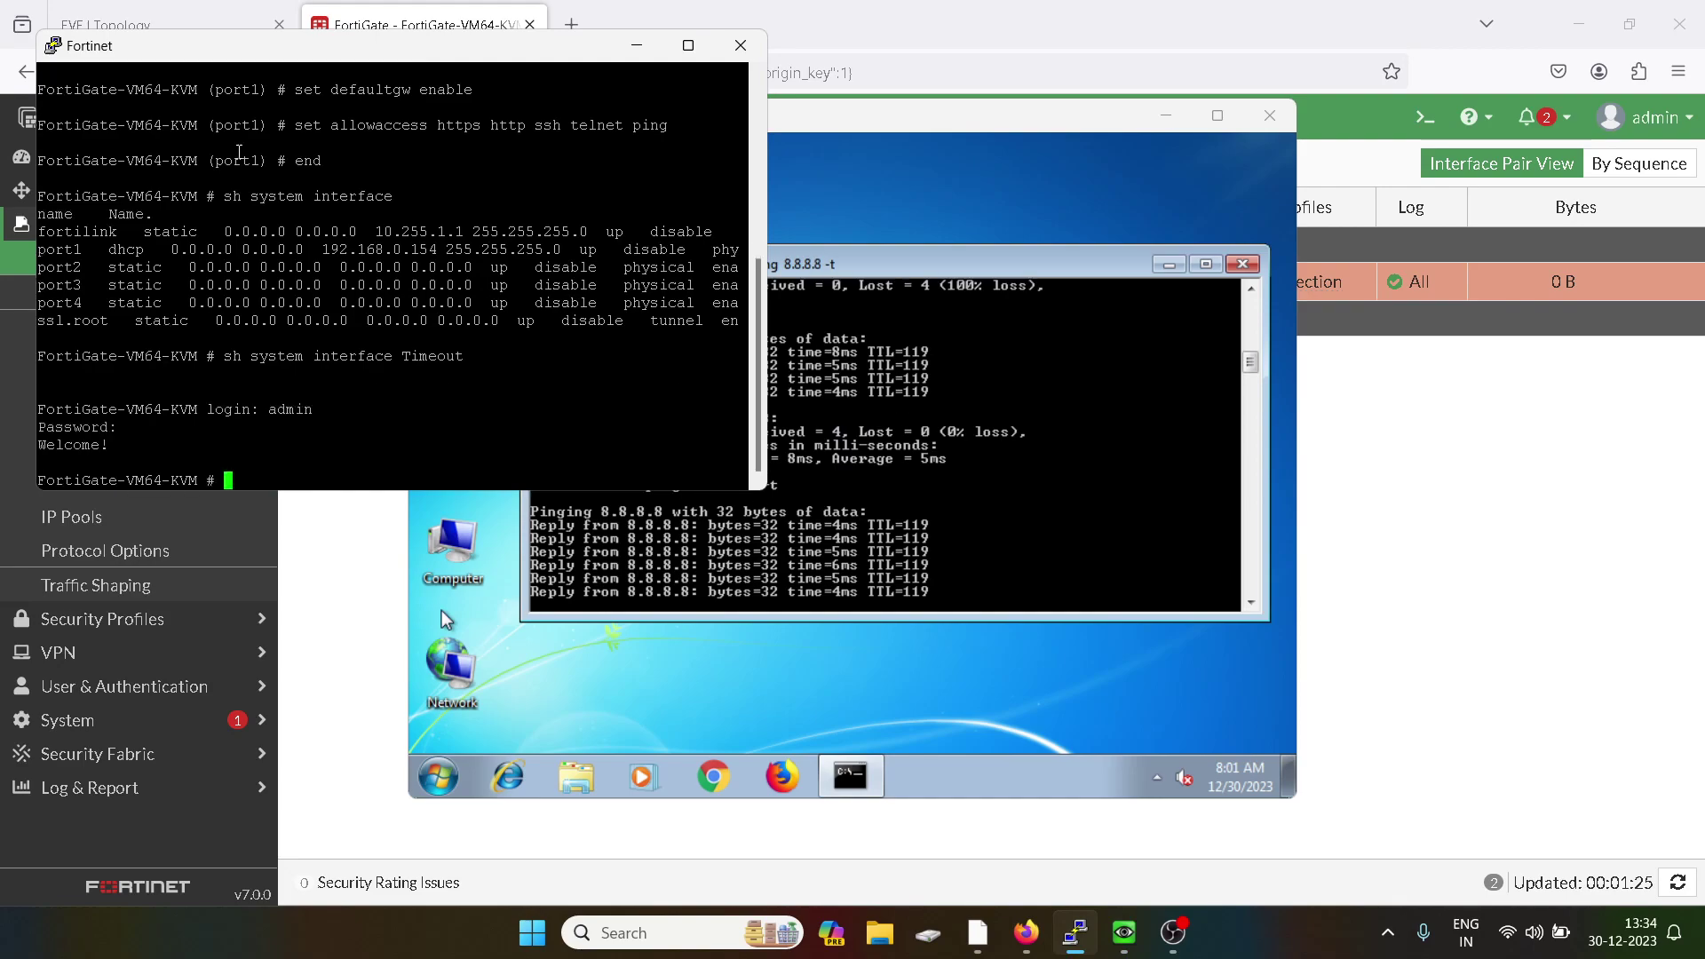
Run get system session list in a maximized console, showing 10.1.1.2→8.8.8.8 NATed to 192.168.0.154.
{"action": "left_click", "coordinate": [687, 45]}
{"action": "type", "text": "get sys"}
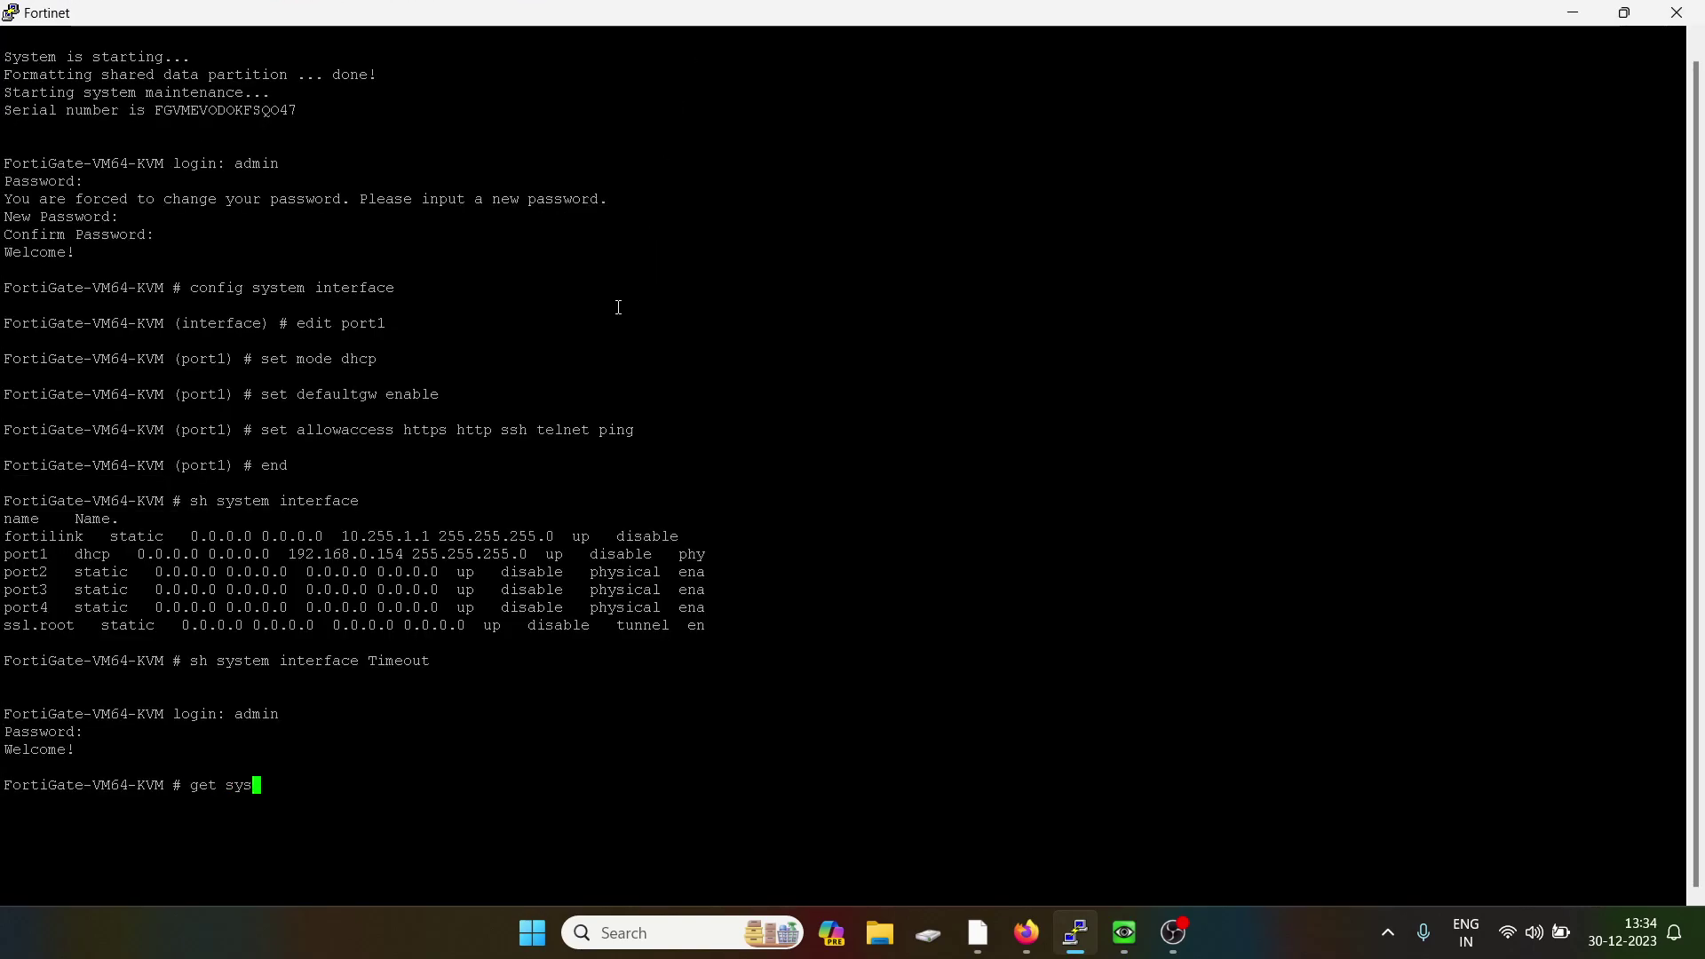
{"action": "type", "text": "tem ses"}
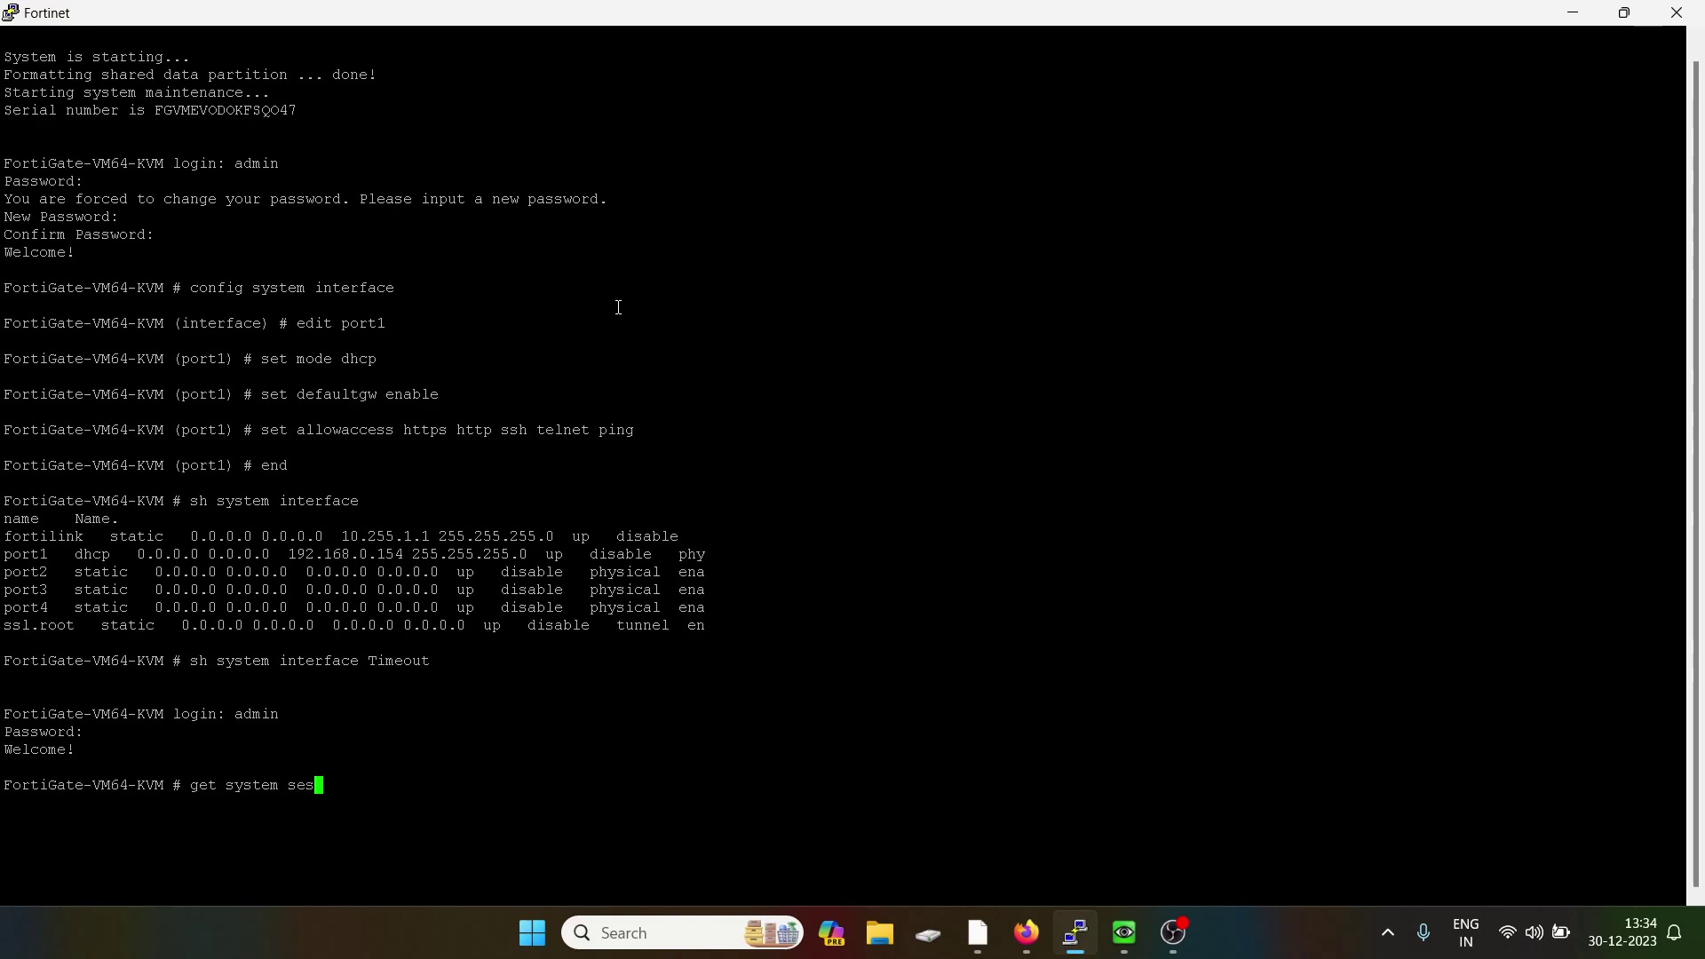
{"action": "type", "text": "sion list"}
{"action": "key", "text": "Return"}
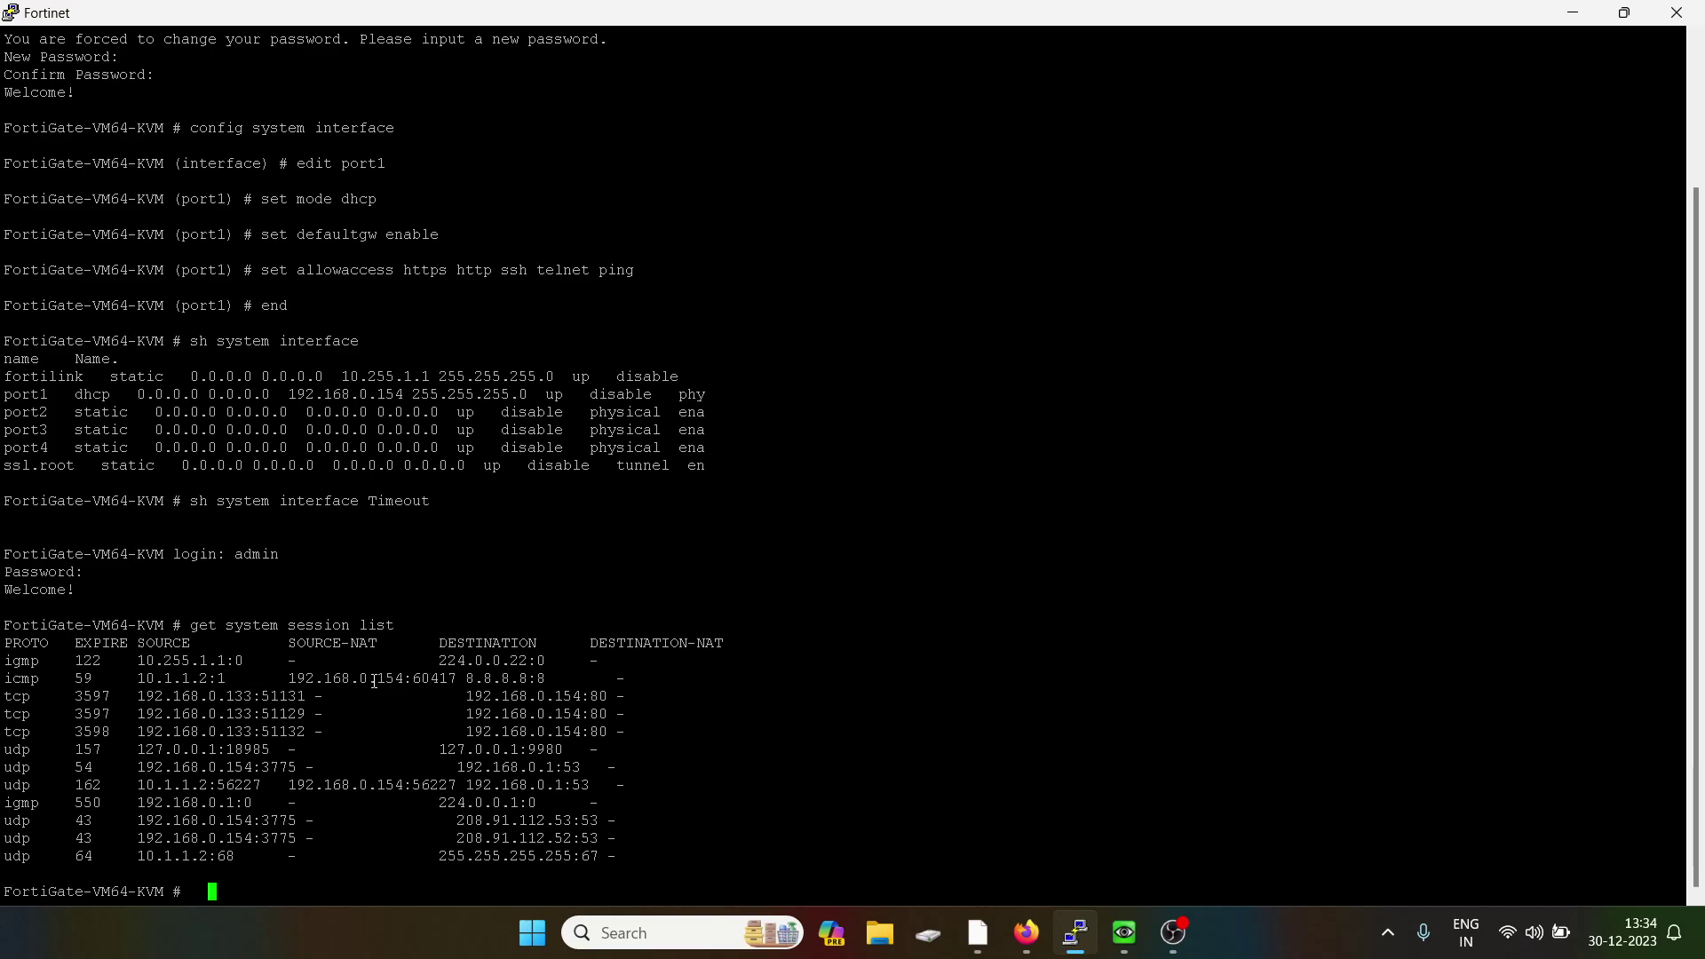
{"action": "left_click", "coordinate": [1026, 932]}
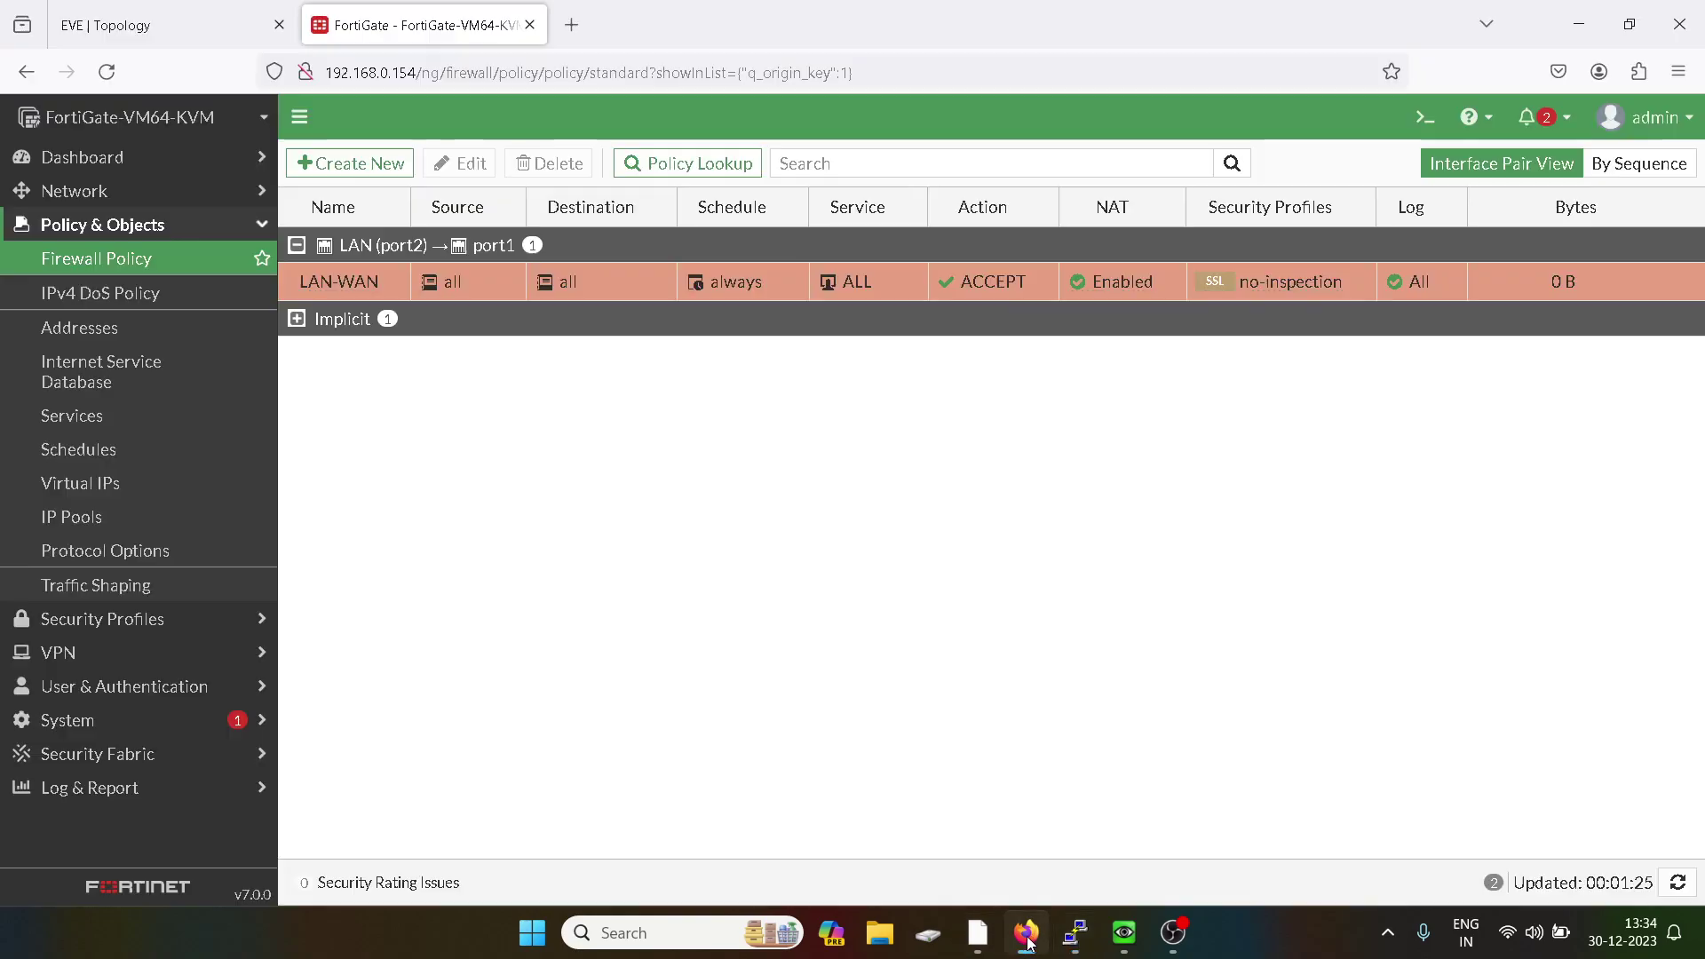
{"action": "left_click", "coordinate": [266, 10]}
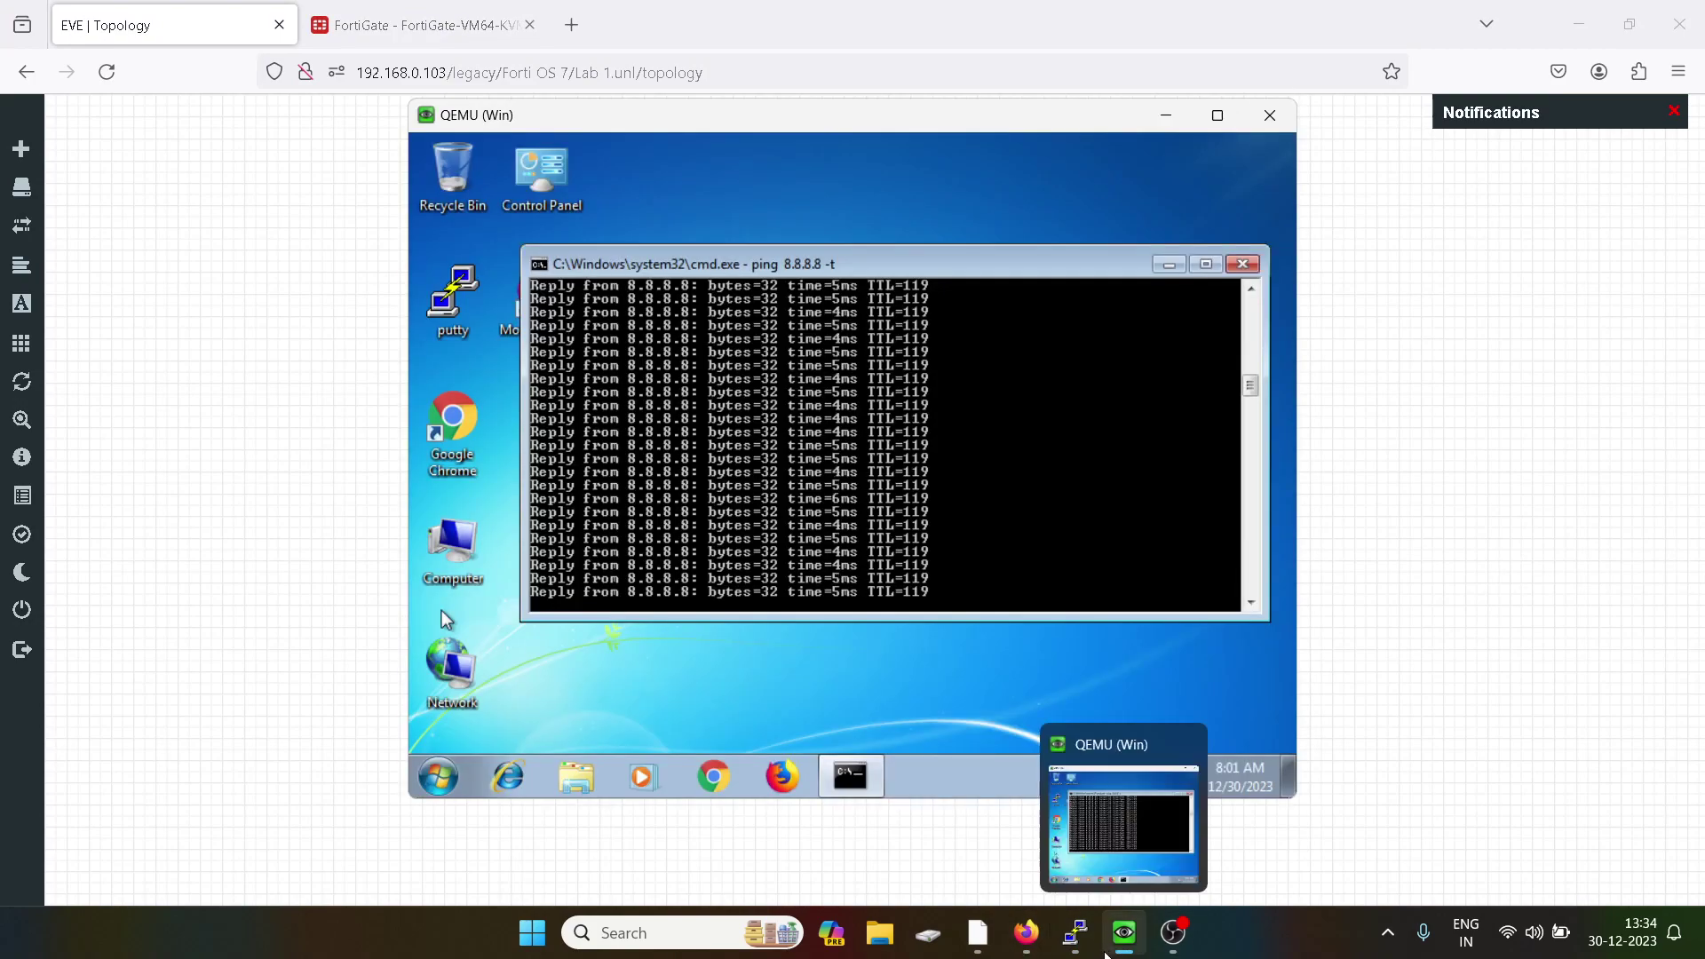
{"action": "left_click", "coordinate": [1083, 952]}
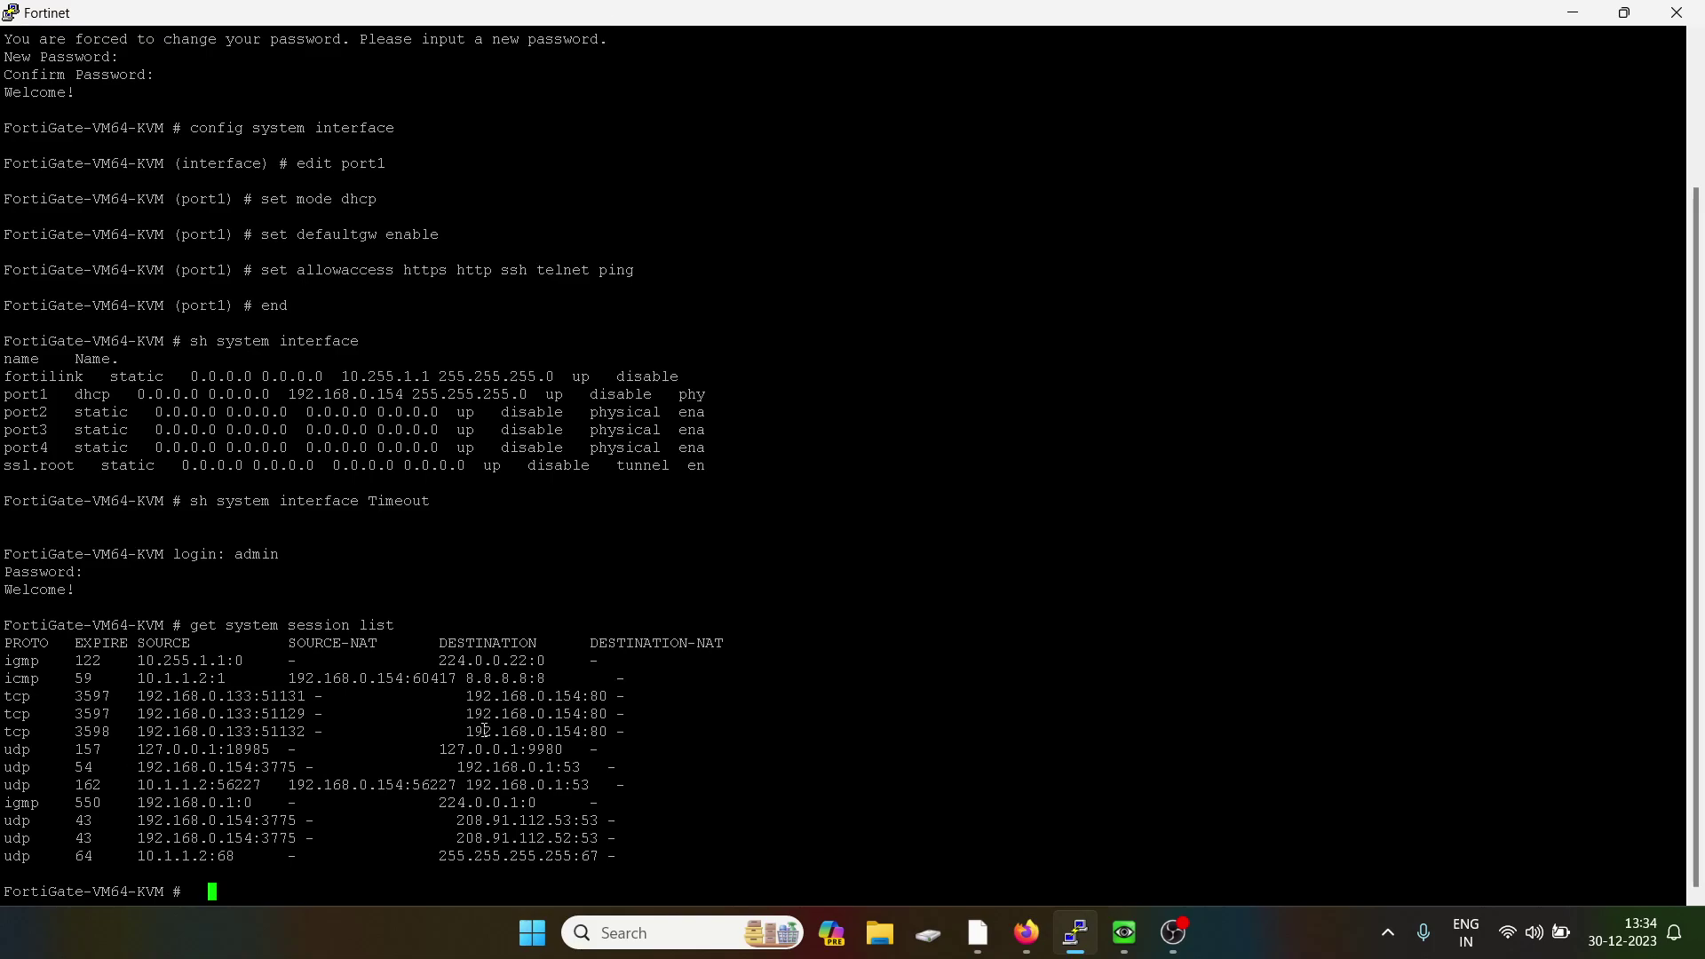
{"action": "double_click", "coordinate": [496, 679]}
{"action": "left_click", "coordinate": [531, 681]}
{"action": "left_click", "coordinate": [1026, 932]}
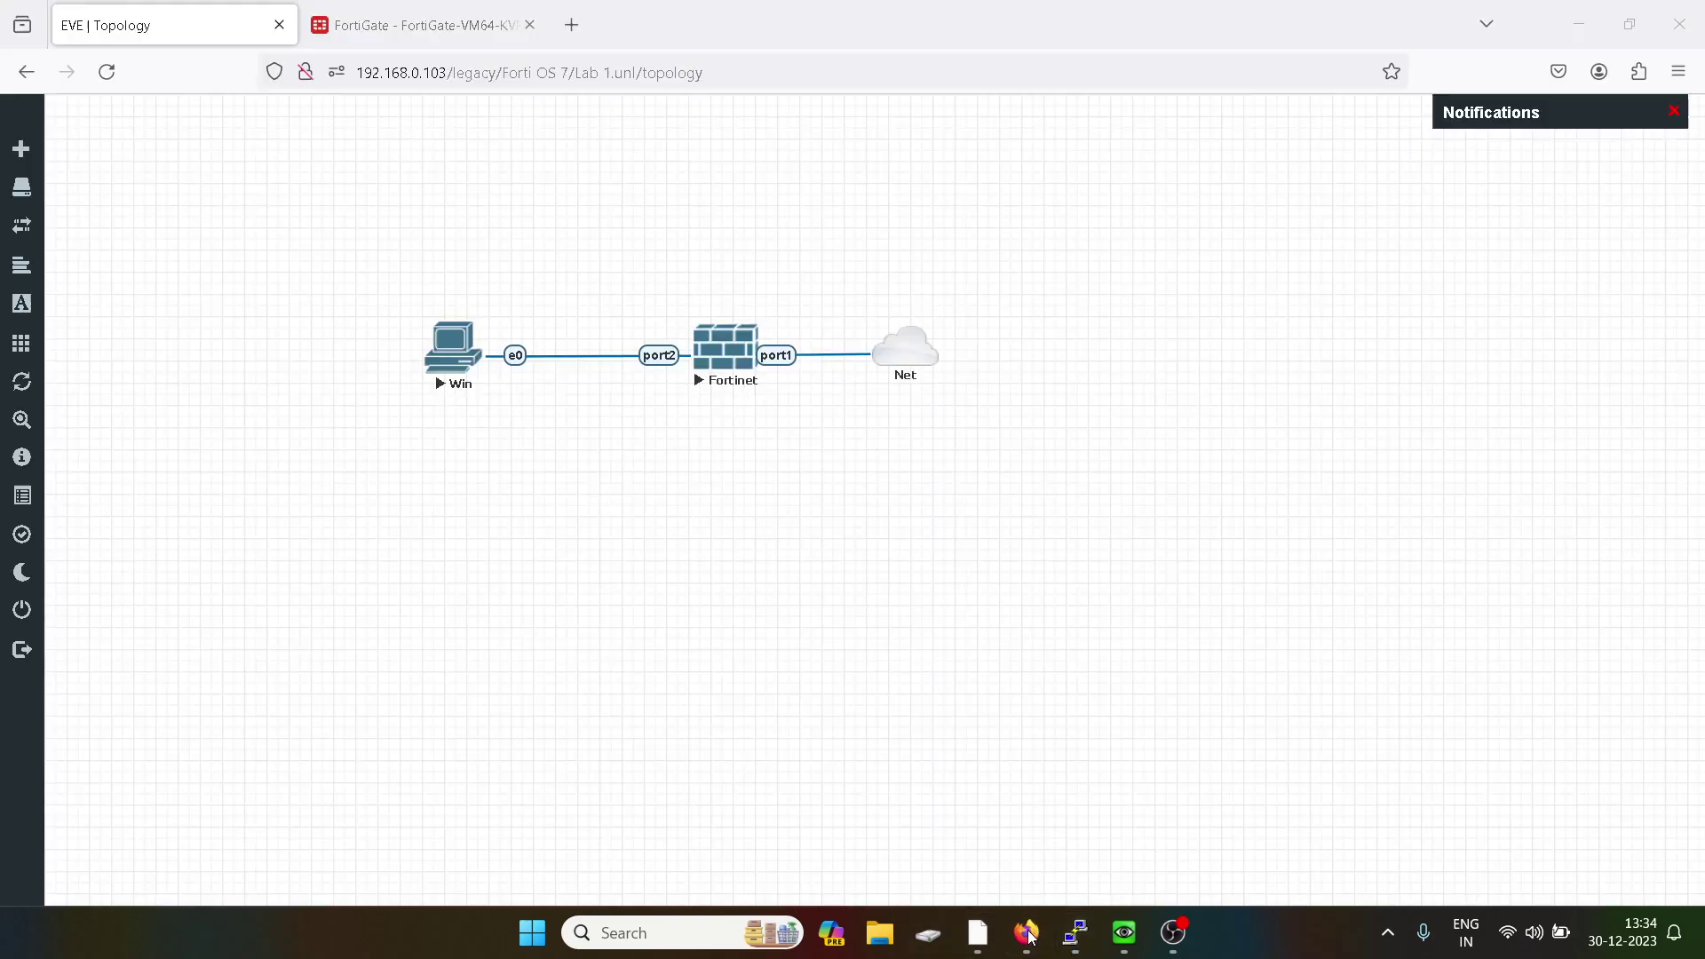
{"action": "left_click", "coordinate": [382, 10]}
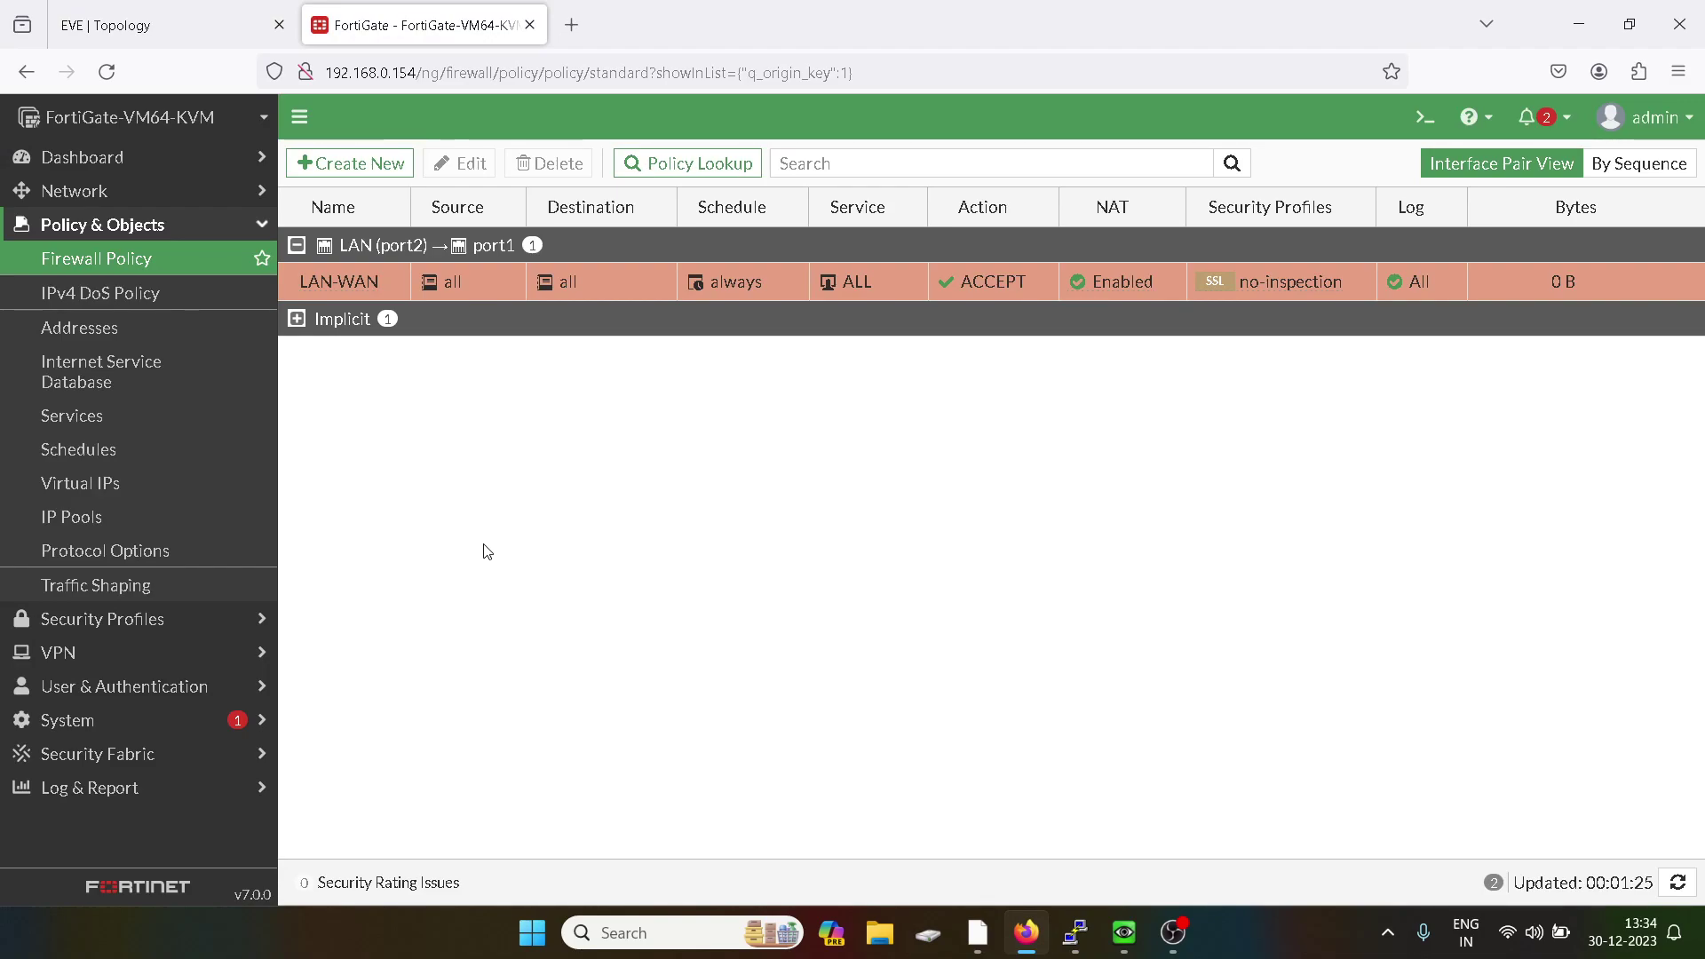
{"action": "left_click", "coordinate": [173, 10]}
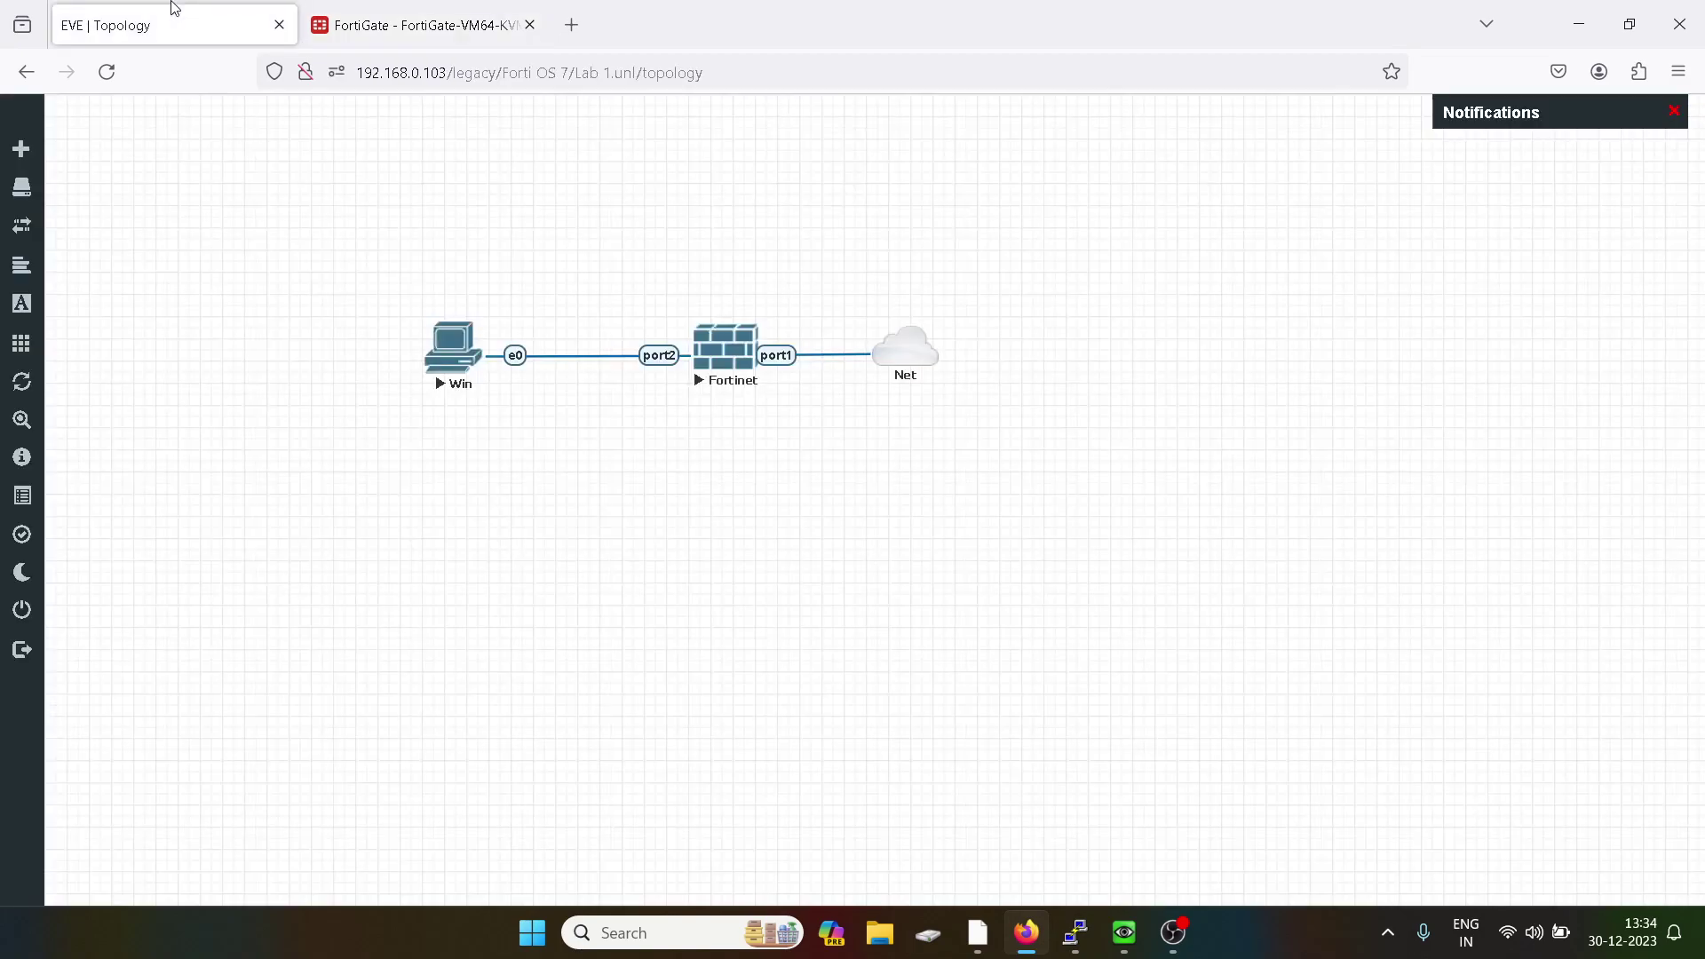
{"action": "left_click", "coordinate": [377, 14]}
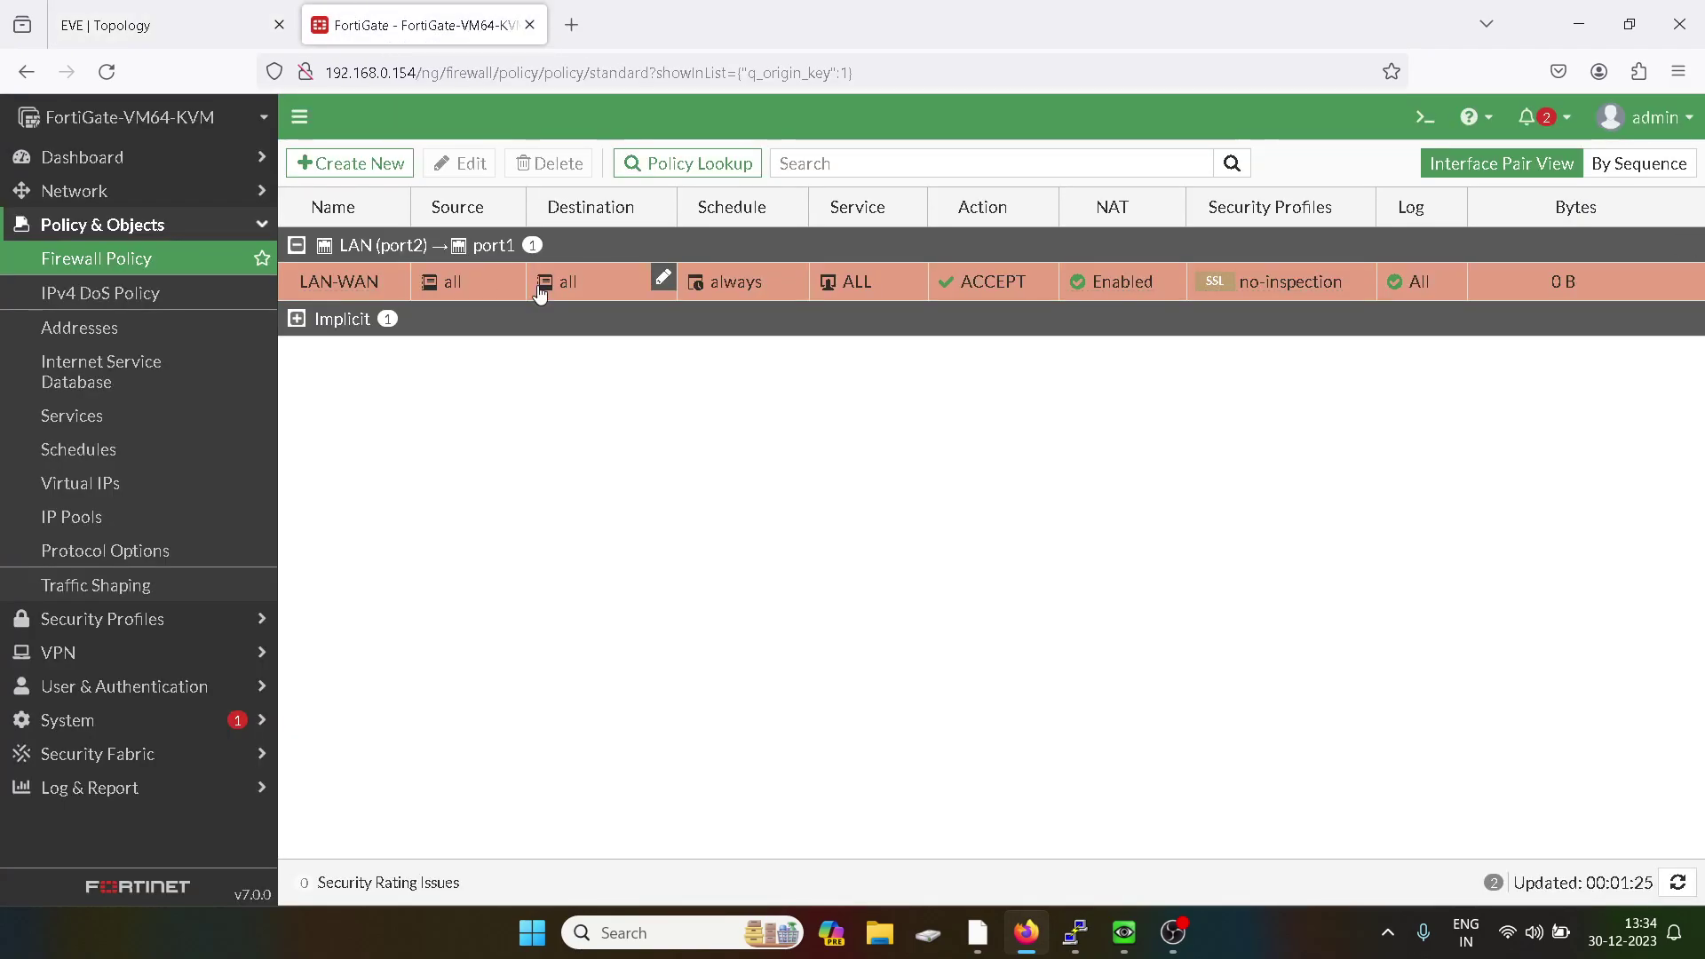